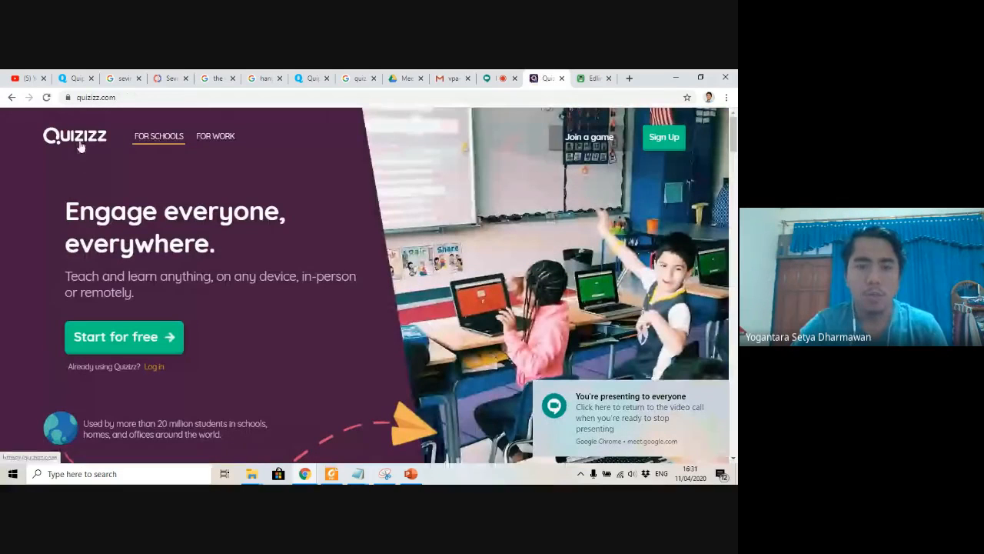
Sign up for a free Quizizz account through Google, choosing the personal Gmail account
left_click(110, 98)
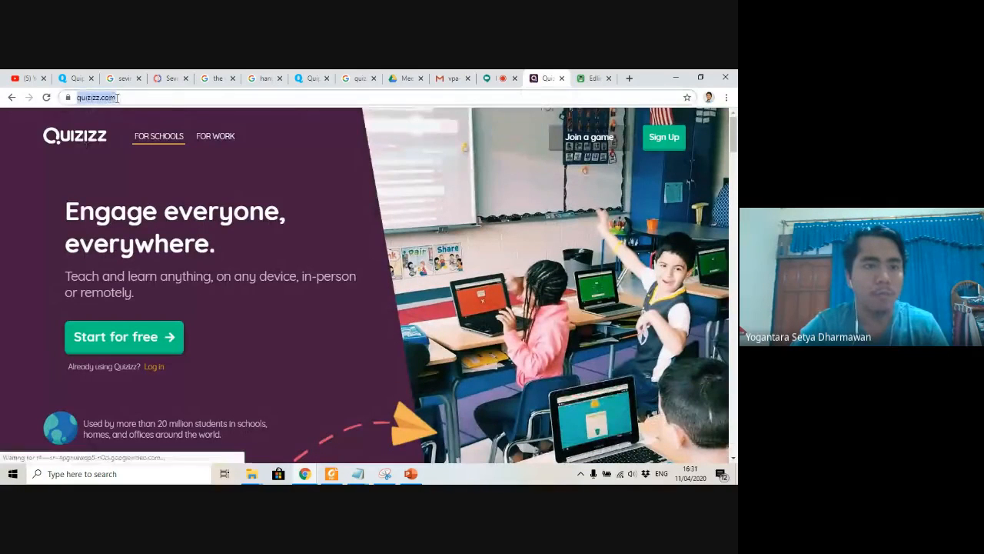
left_click(97, 96)
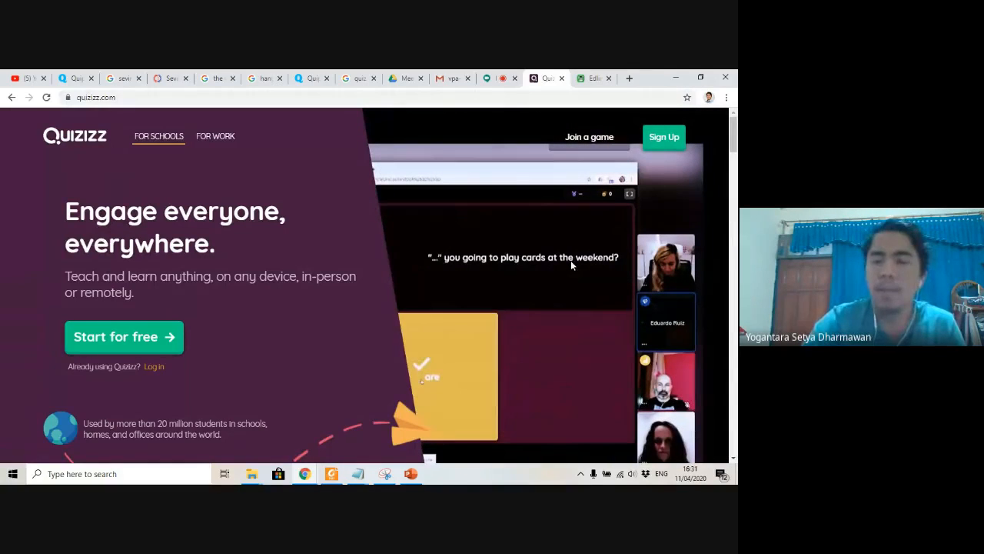
left_click(136, 347)
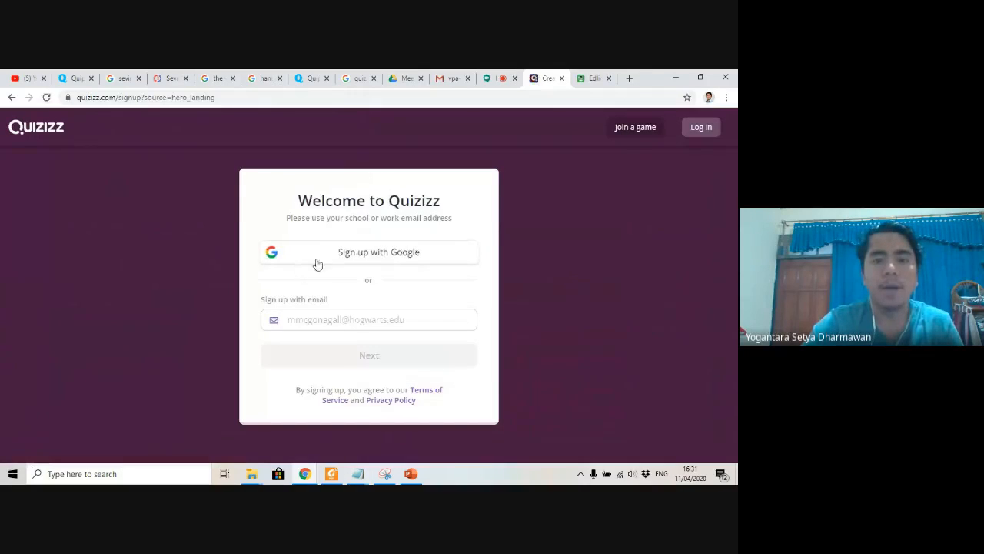
left_click(317, 264)
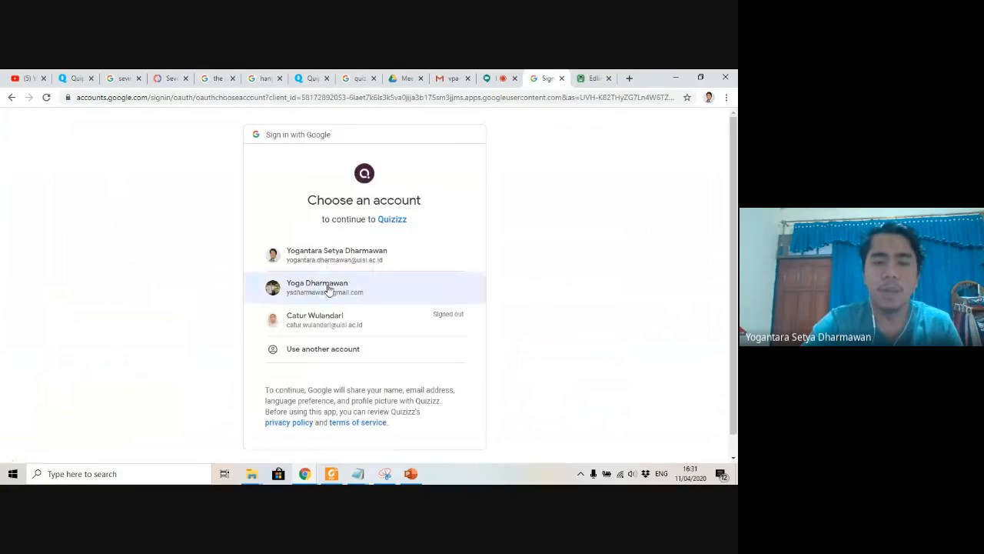
left_click(328, 288)
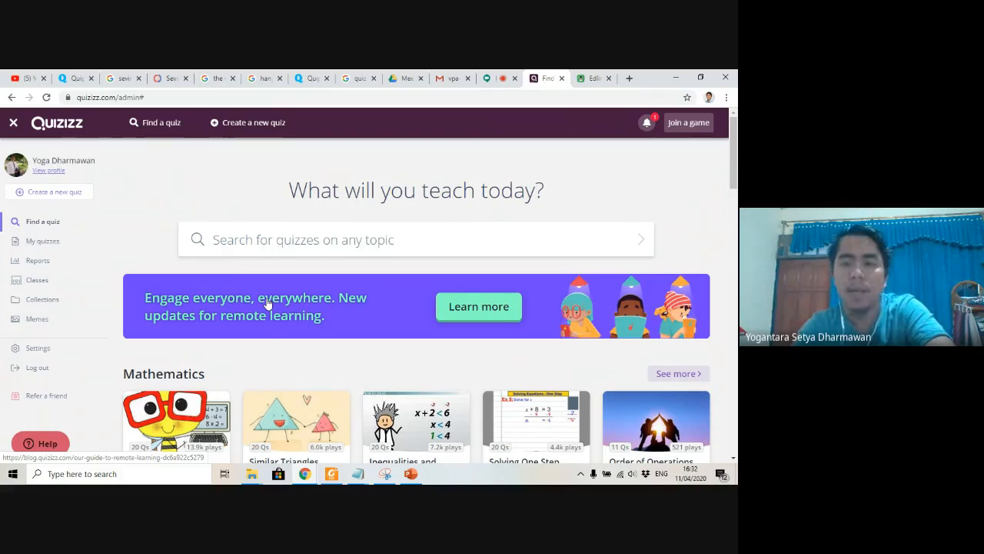
Examine the featured quizzes in each subject category, from Mathematics to Computer Science and Skills
scroll(268, 303, "down", 1)
scroll(499, 323, "down", 3)
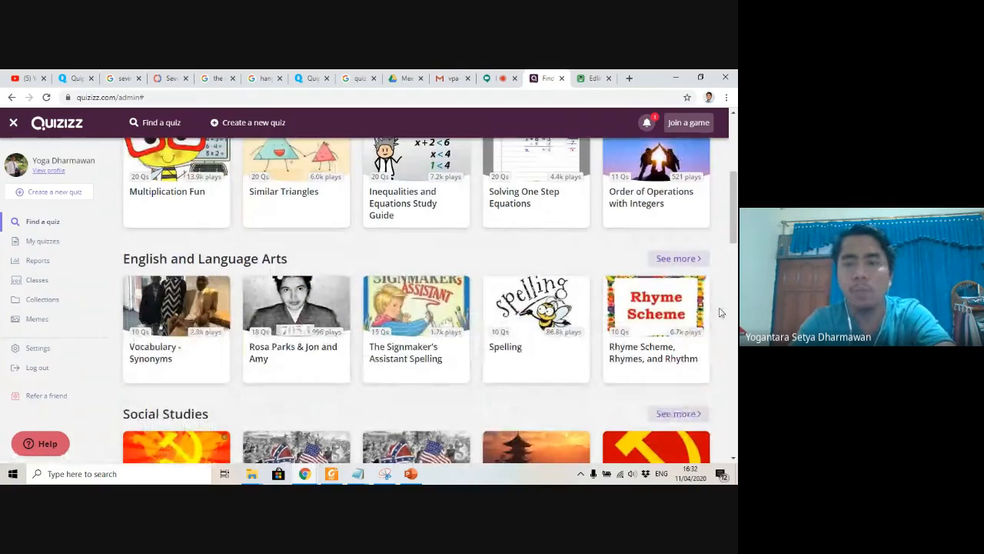
scroll(423, 231, "up", 1)
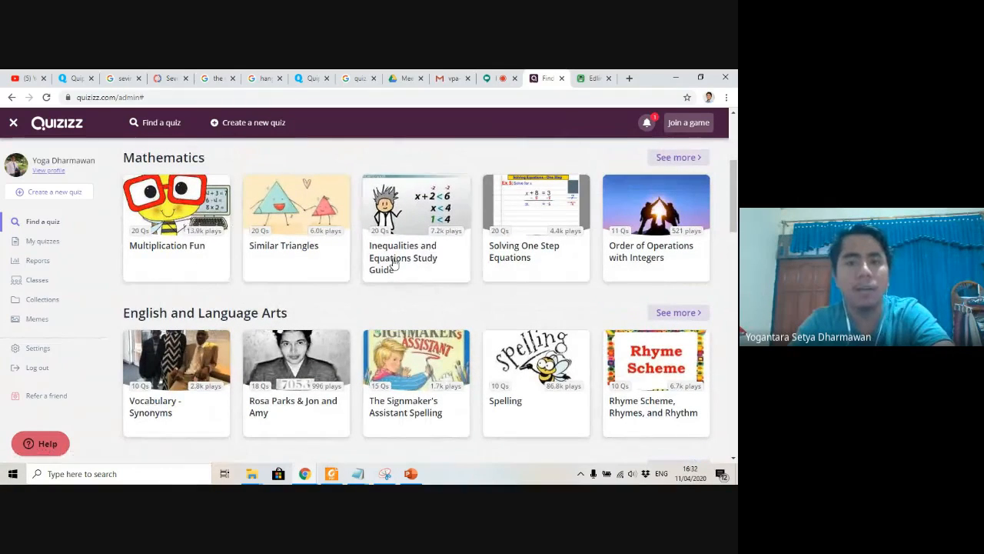
scroll(543, 263, "down", 1)
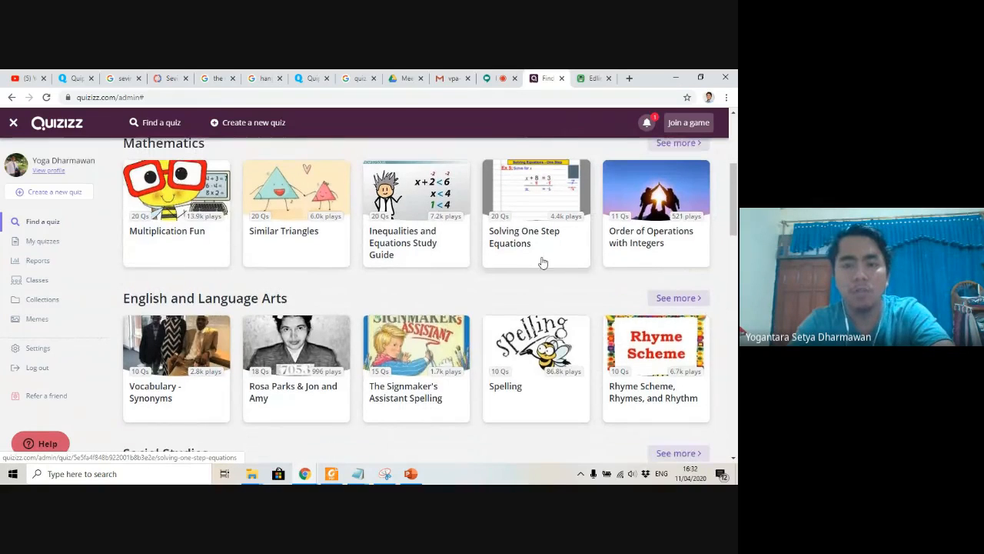
scroll(541, 266, "down", 2)
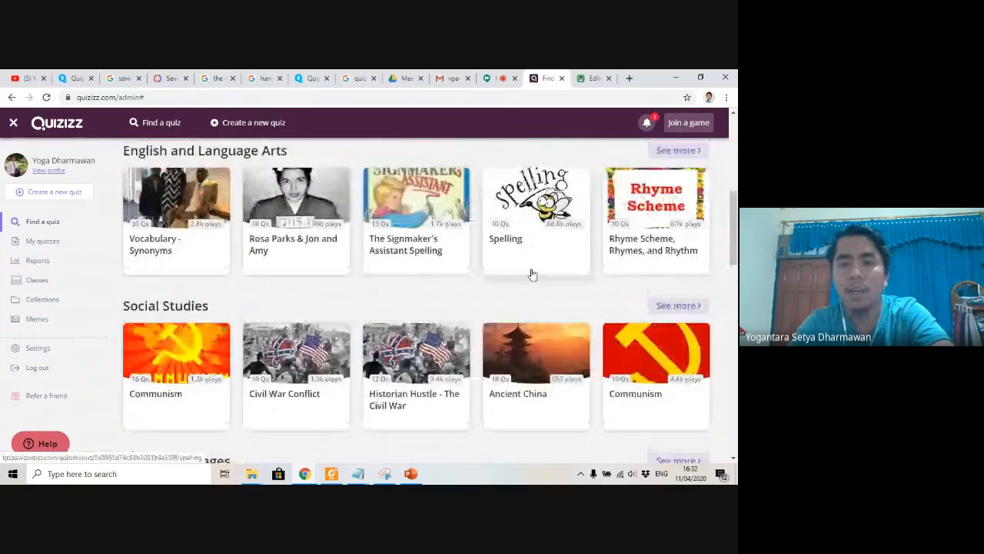
scroll(527, 279, "down", 1)
scroll(516, 293, "down", 1)
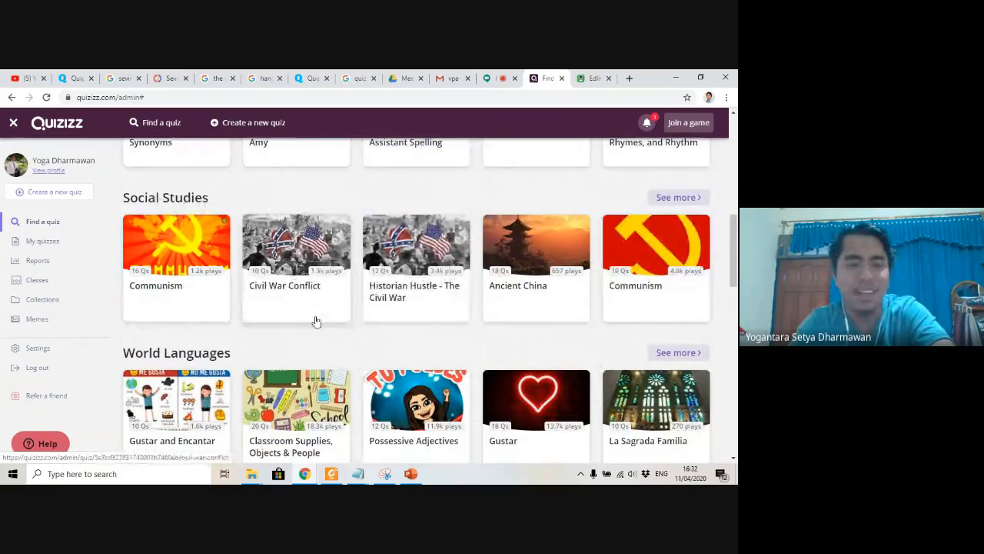
scroll(315, 321, "down", 2)
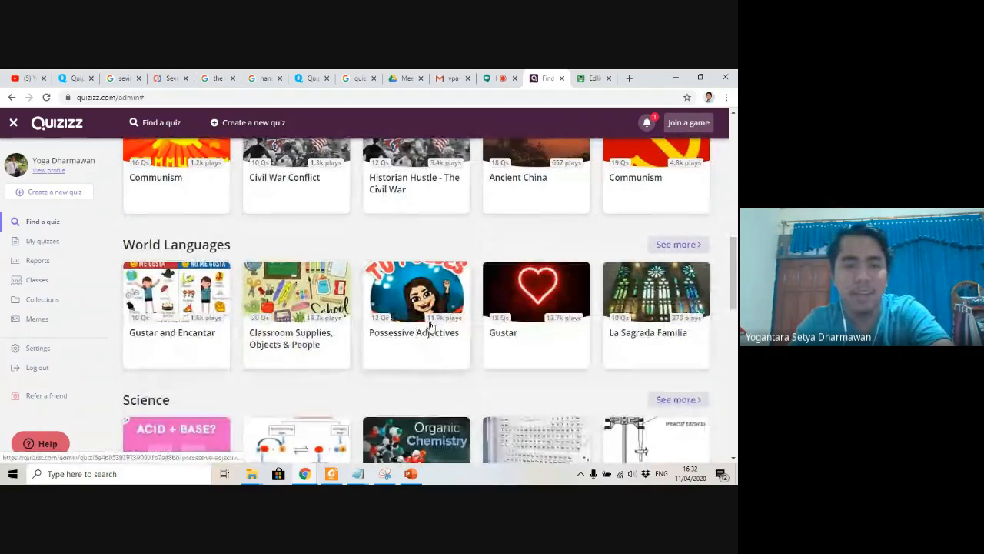
scroll(441, 323, "down", 1)
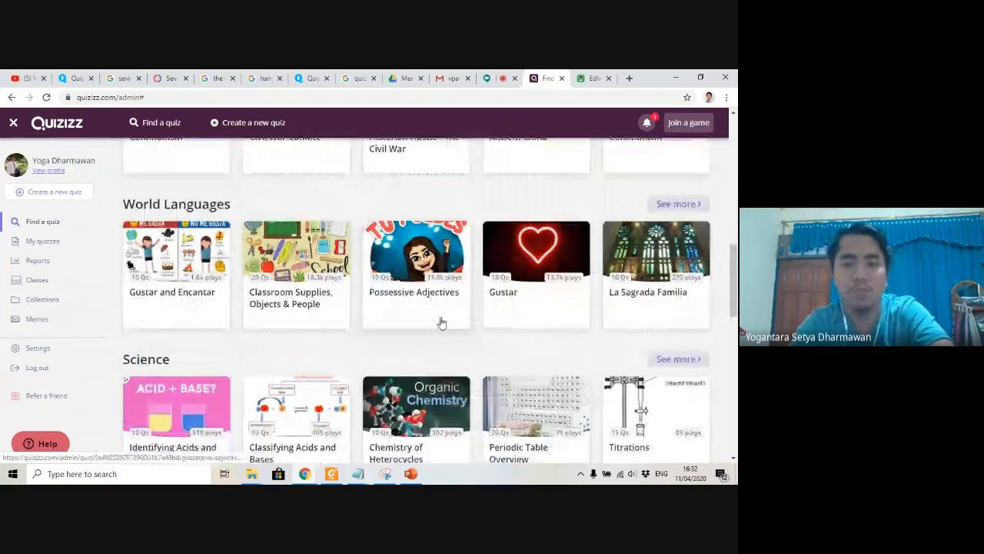
scroll(442, 323, "down", 2)
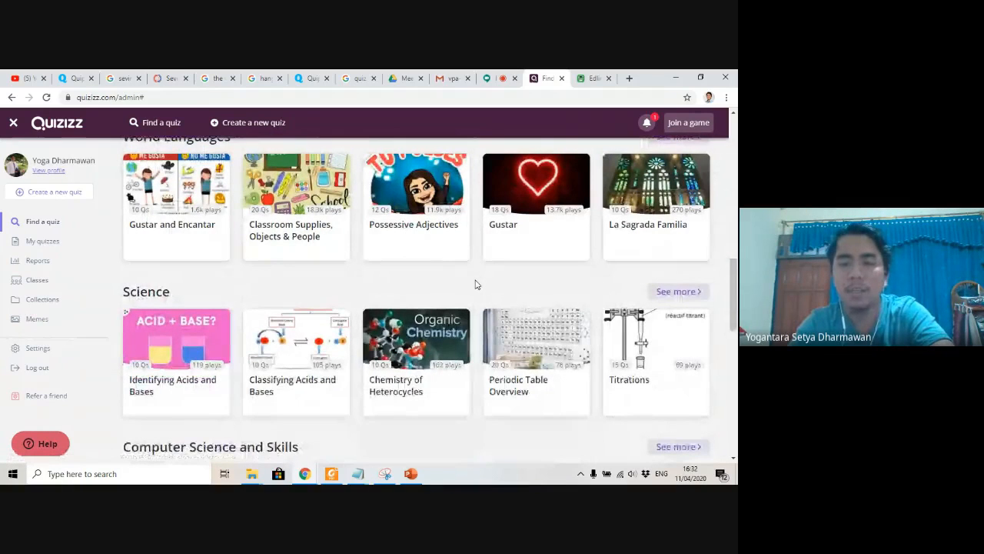
scroll(475, 284, "down", 3)
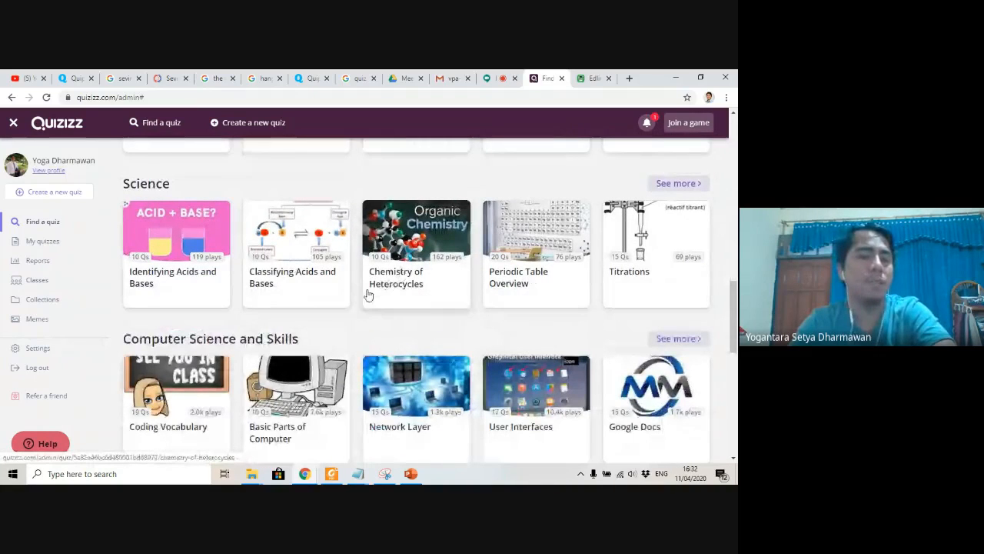
scroll(367, 292, "up", 5)
scroll(366, 293, "up", 10)
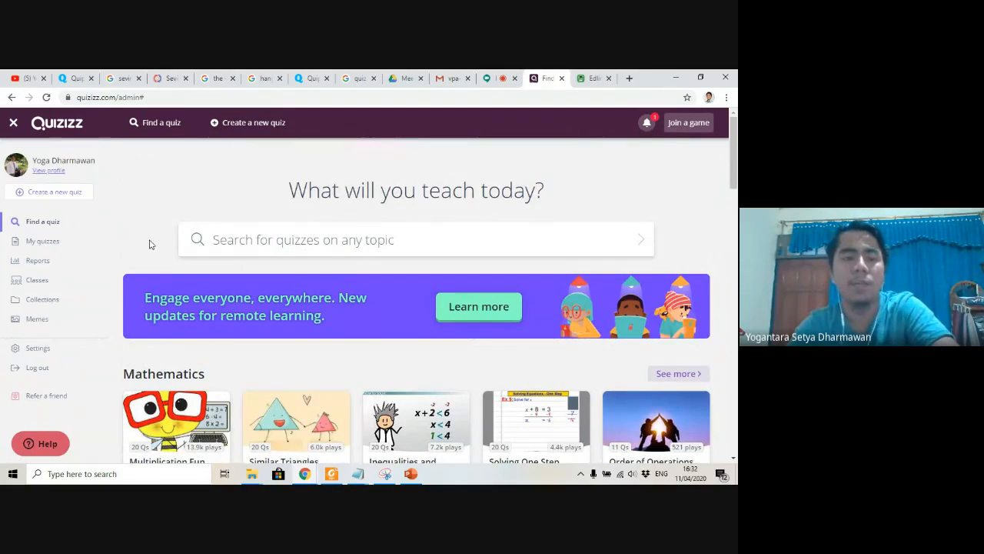
Create a new quiz named "Kuis Sore Ini" with Fun as its subject
left_click(243, 128)
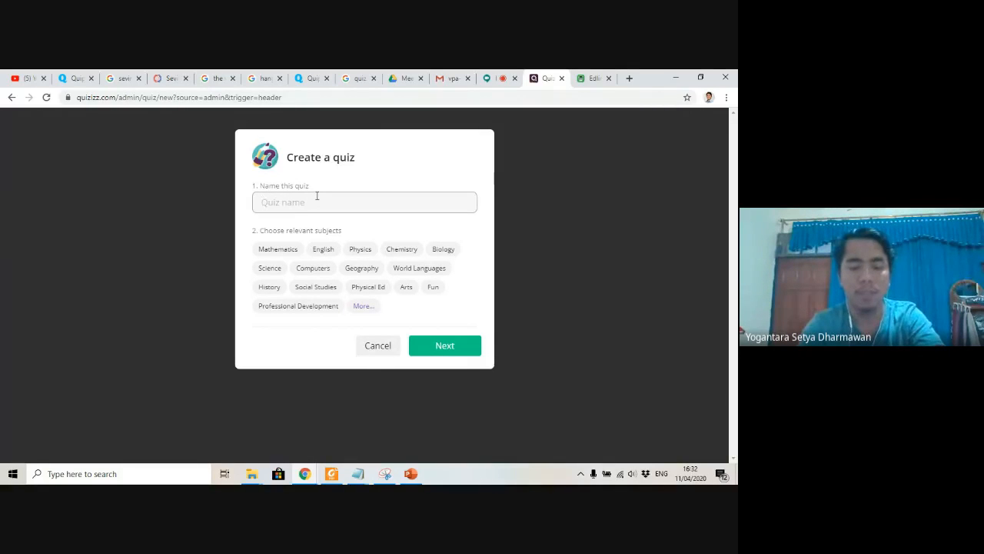
type("Kuis ")
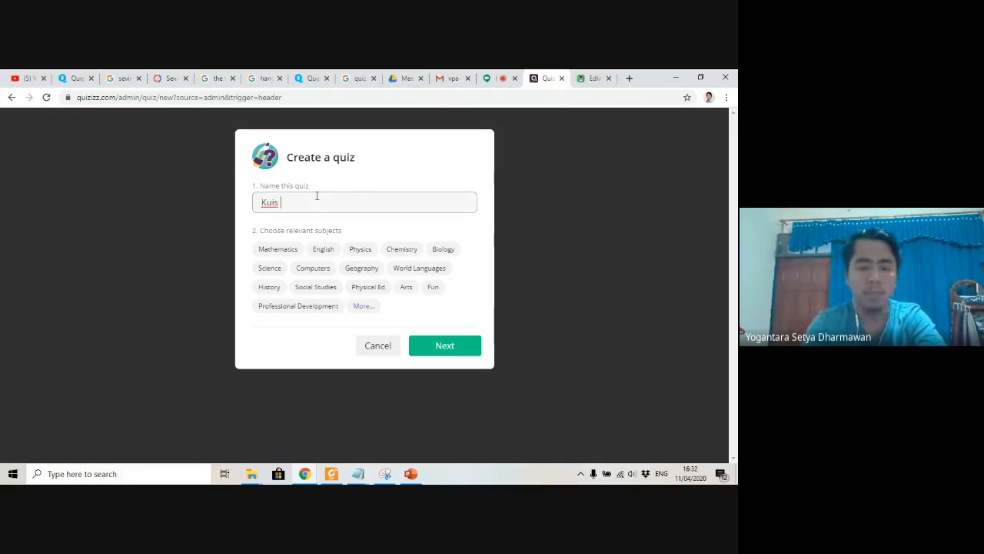
type("Sore Ini")
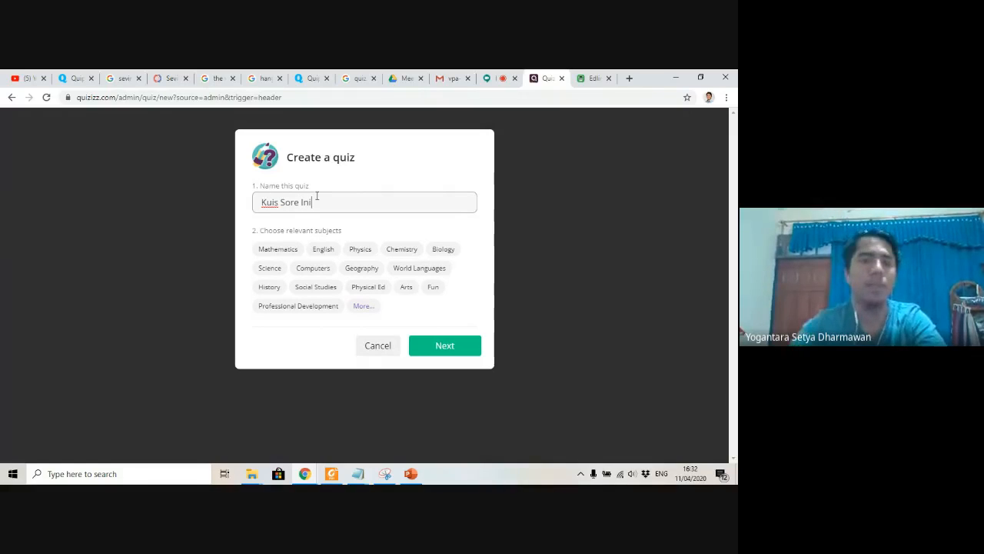
left_click(360, 249)
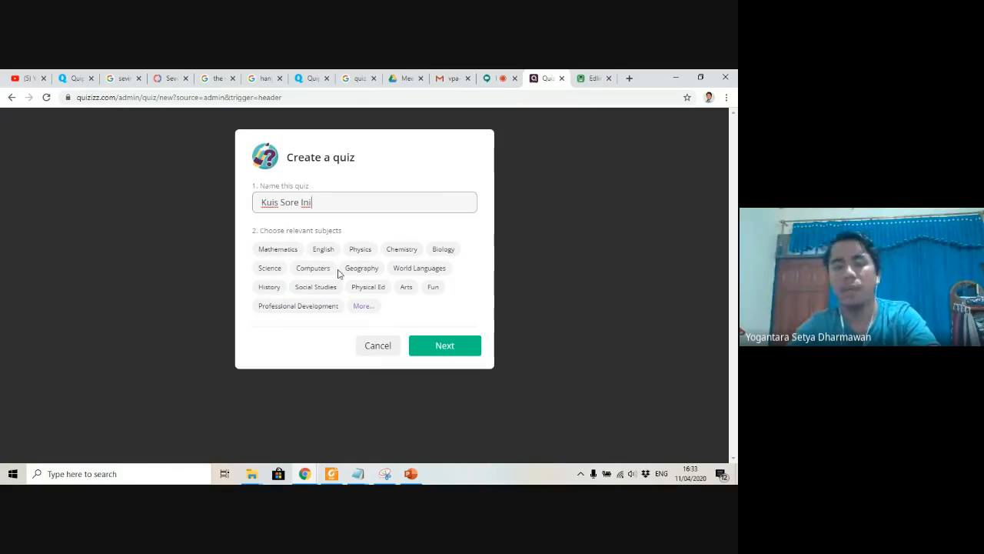
left_click(431, 296)
left_click(449, 346)
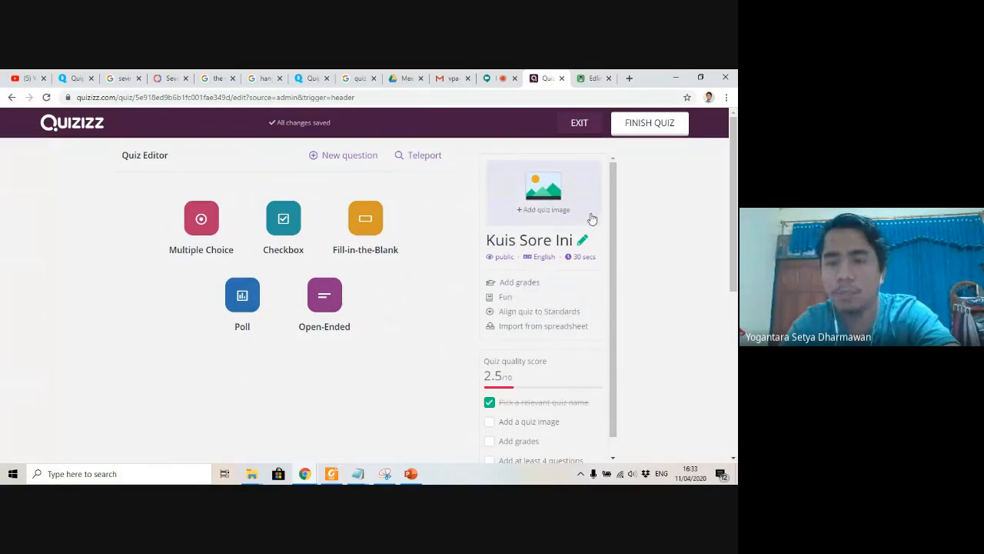
left_click(550, 216)
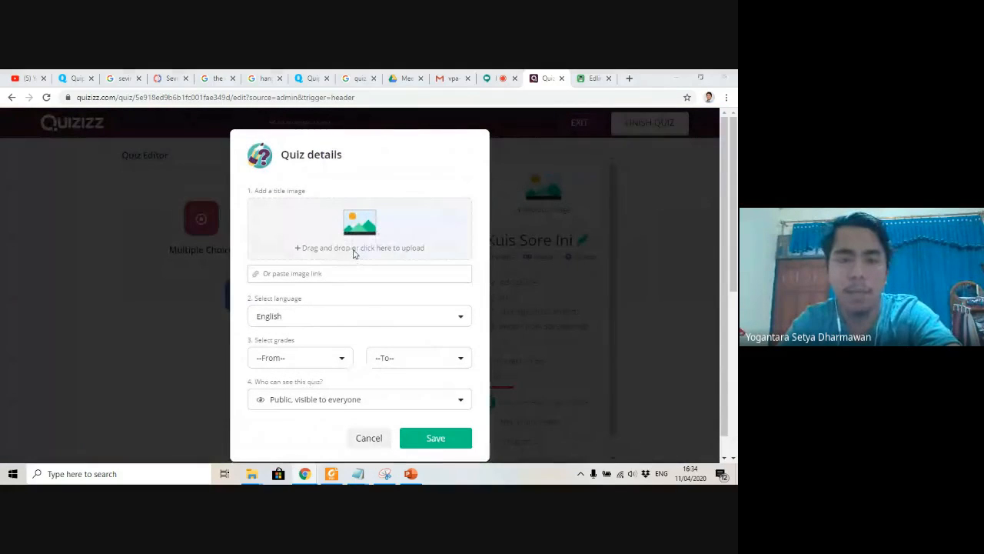
left_click(355, 254)
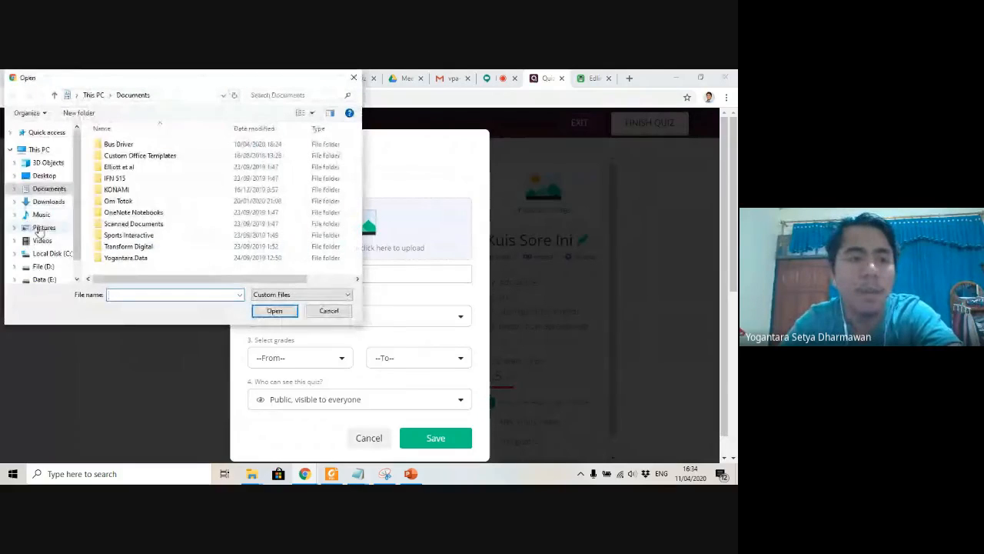
left_click(55, 227)
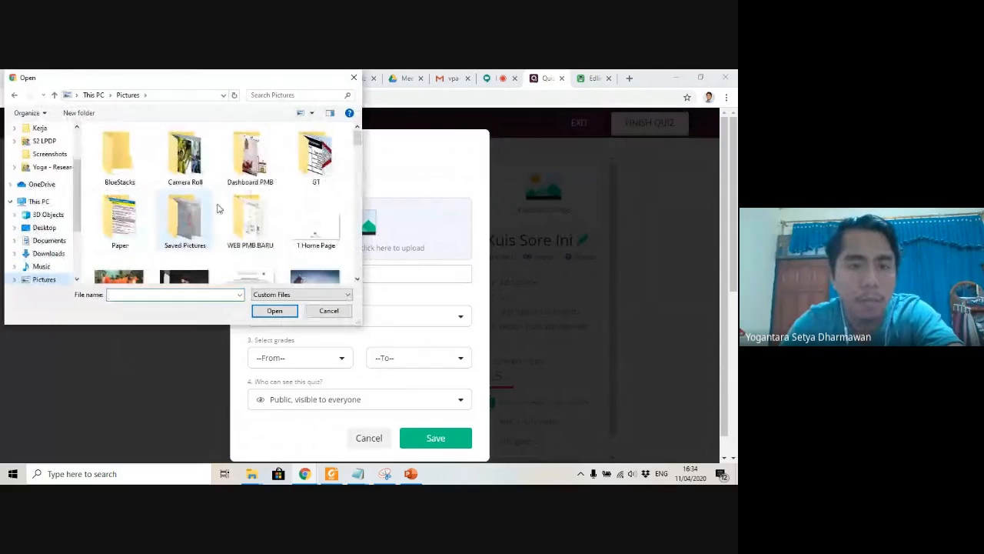
scroll(219, 207, "down", 3)
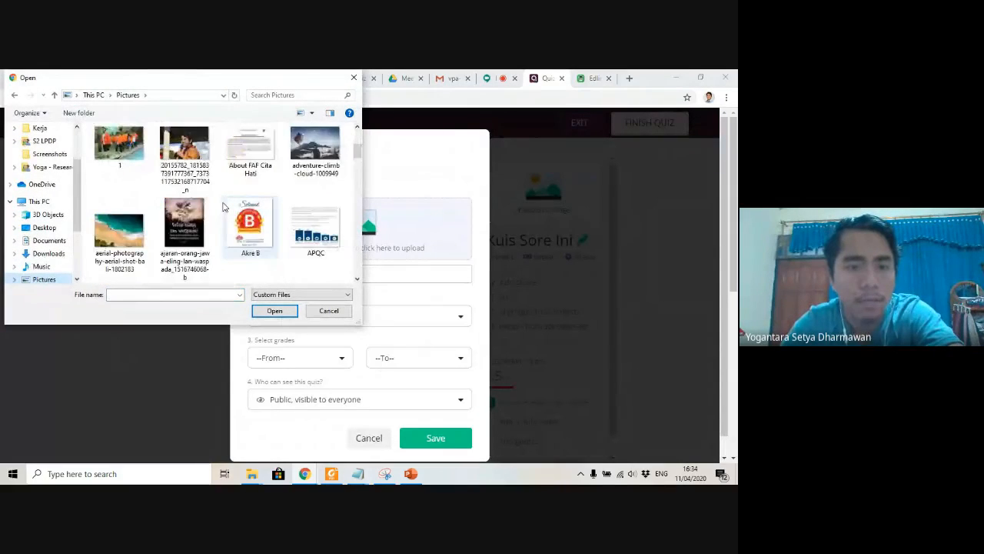
scroll(223, 206, "down", 1)
scroll(223, 206, "down", 3)
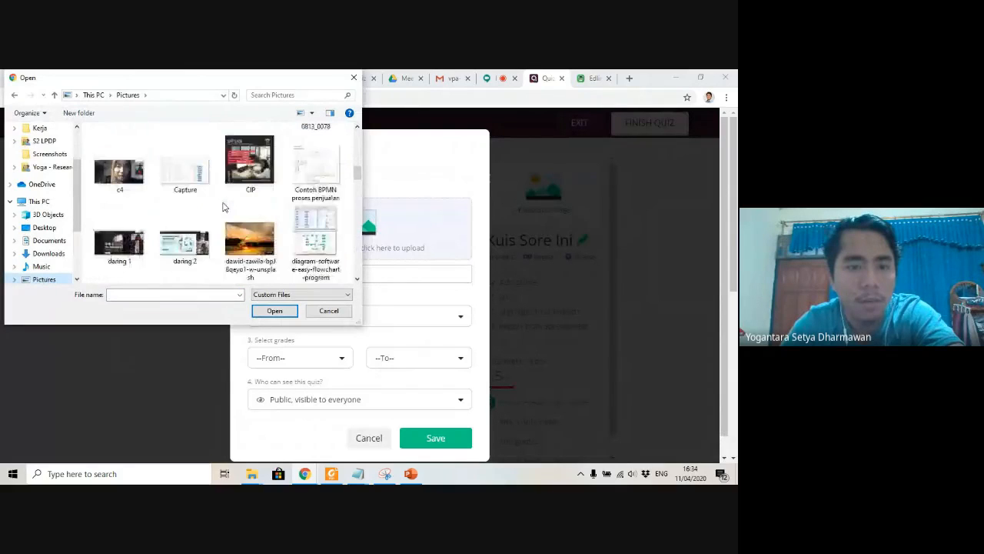
left_click(248, 233)
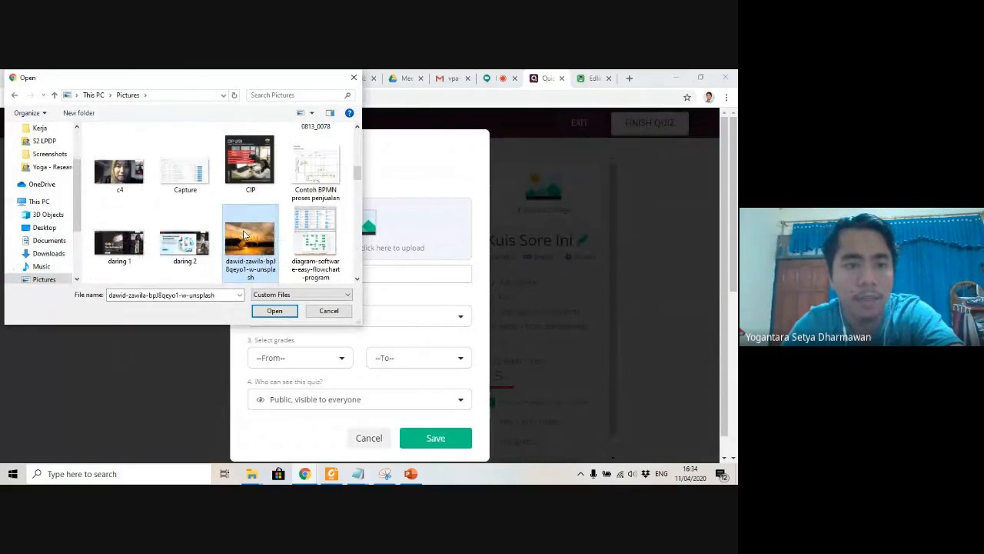
double_click(249, 241)
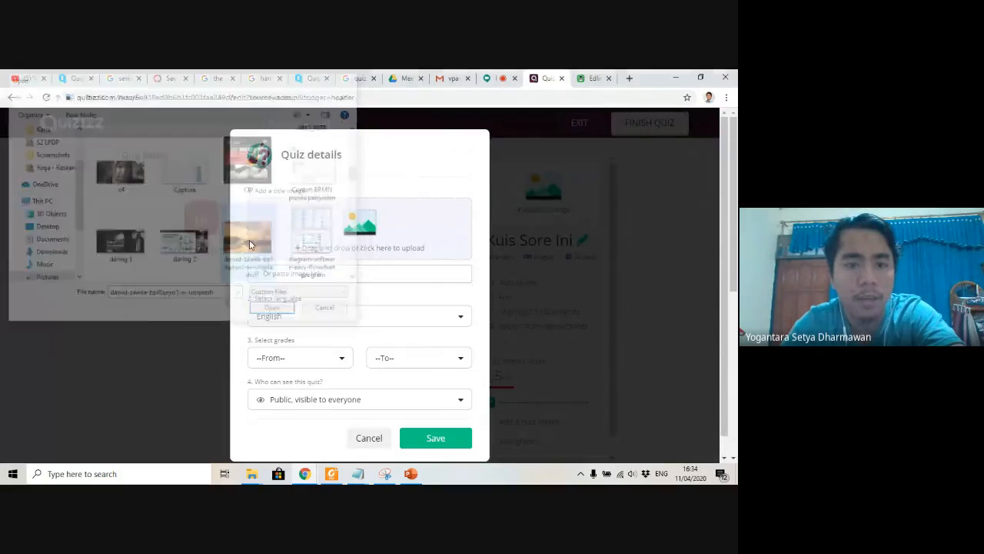
left_click(406, 323)
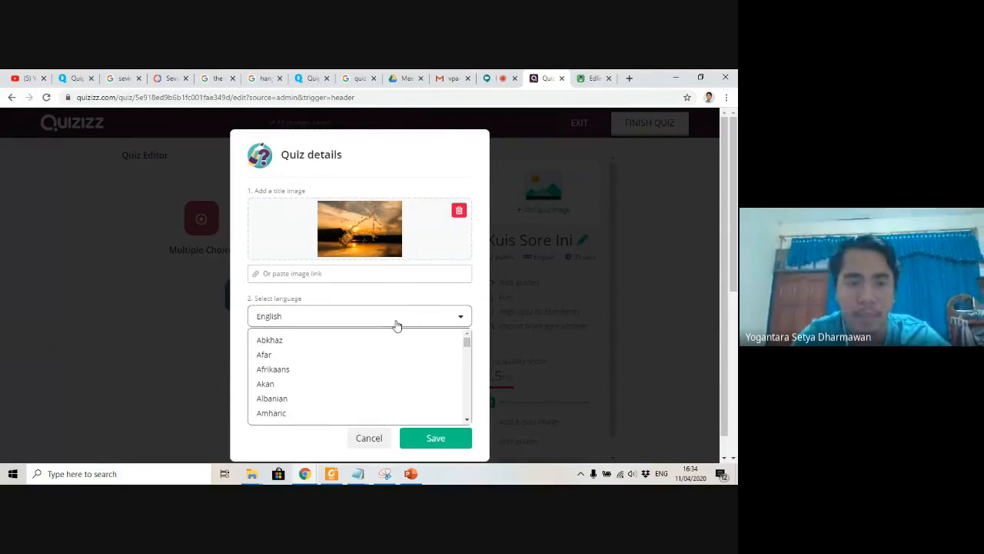
scroll(328, 367, "down", 7)
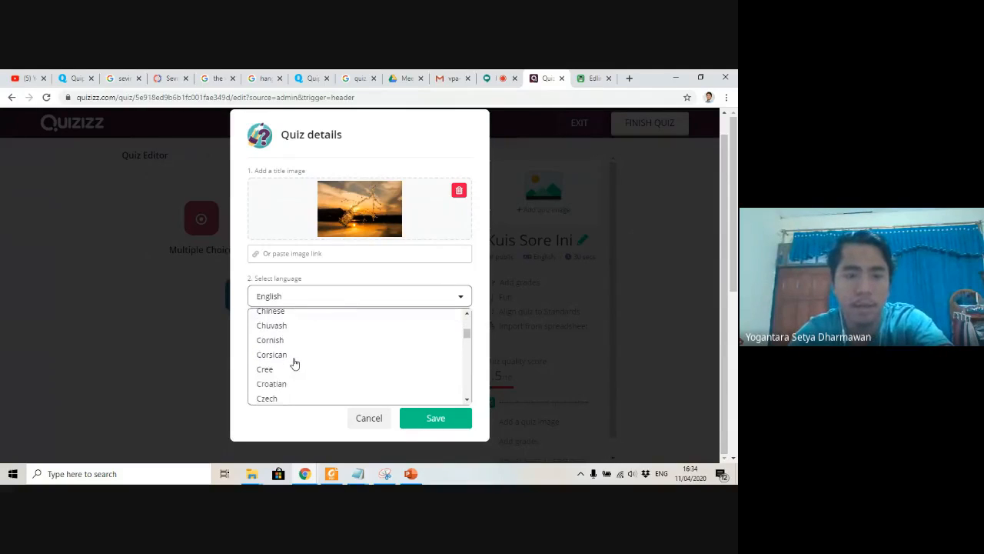
scroll(295, 361, "down", 1)
scroll(295, 360, "down", 5)
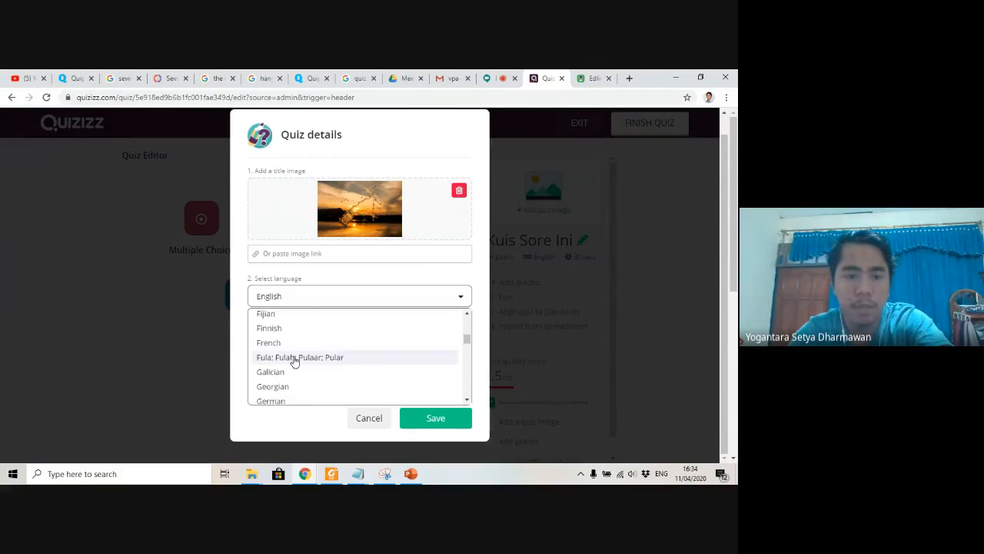
scroll(295, 360, "down", 4)
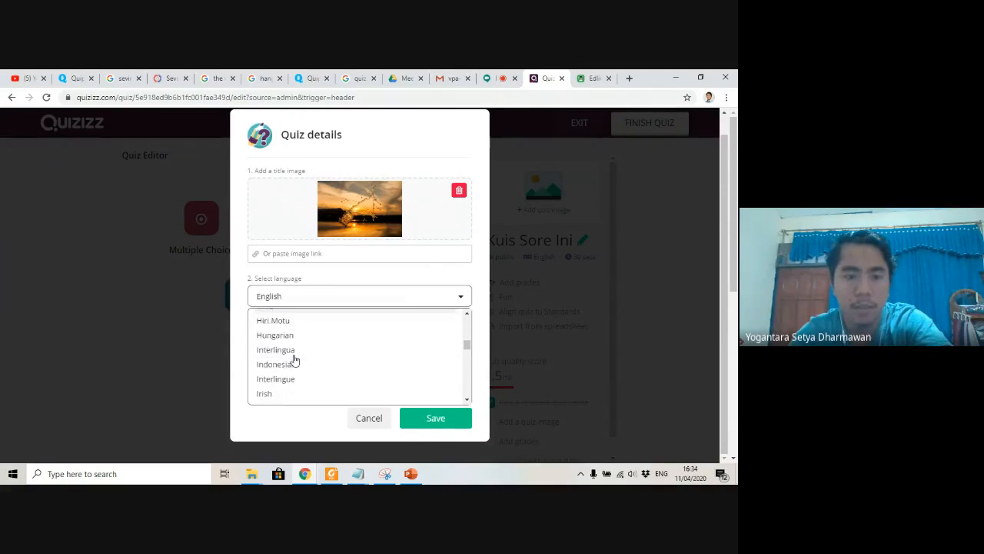
scroll(294, 360, "down", 1)
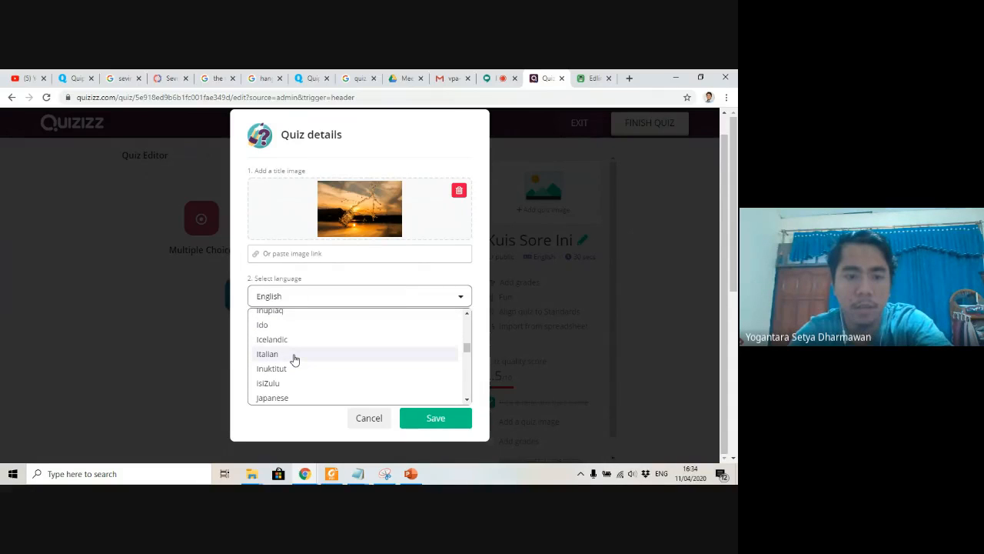
scroll(294, 360, "down", 2)
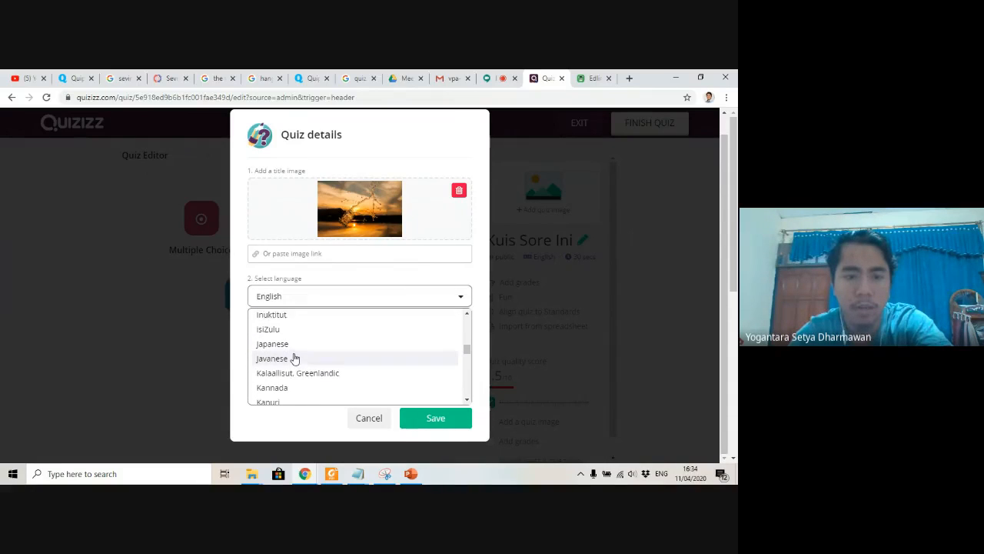
scroll(302, 358, "up", 4)
left_click(369, 420)
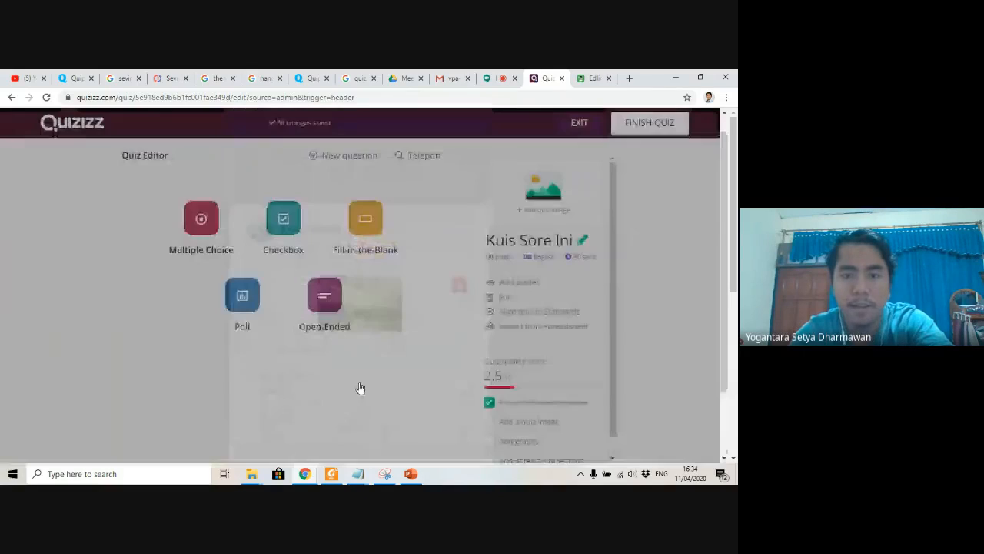
left_click(496, 206)
left_click(353, 236)
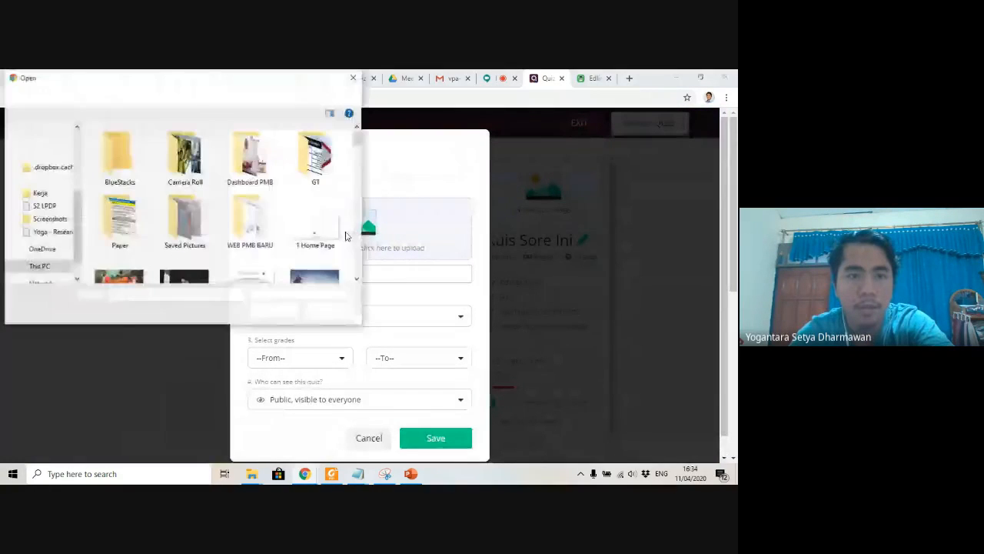
scroll(240, 214, "down", 3)
double_click(250, 150)
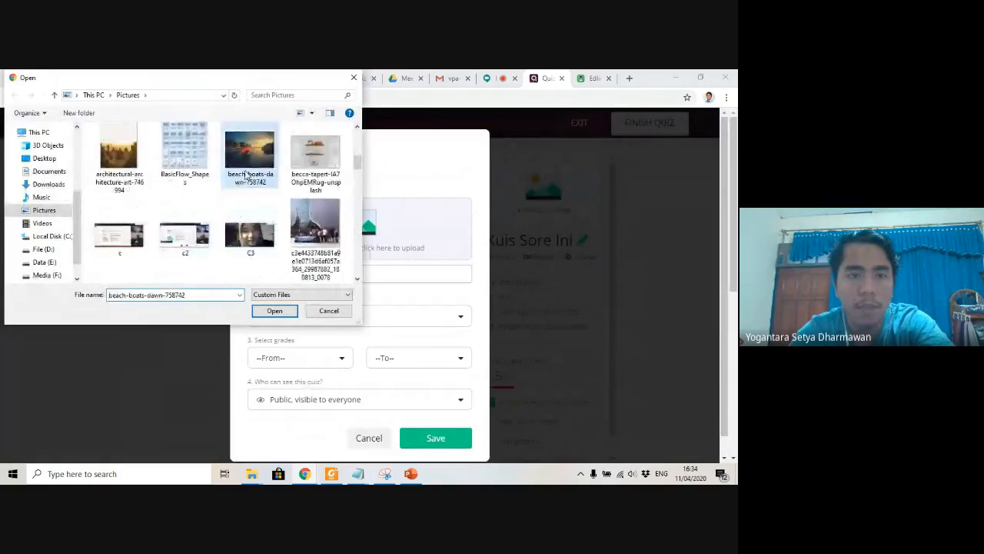
left_click(342, 358)
scroll(342, 397, "down", 3)
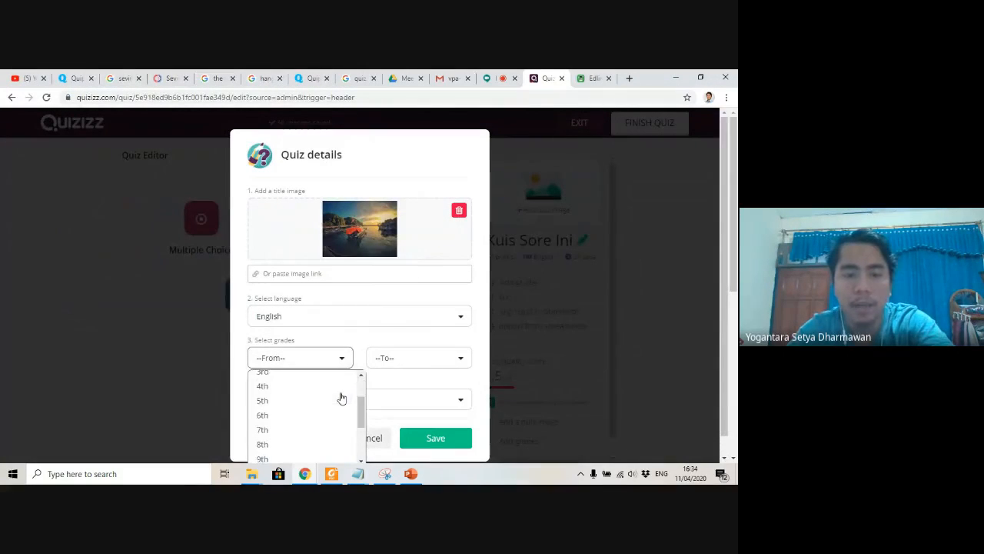
scroll(342, 398, "up", 3)
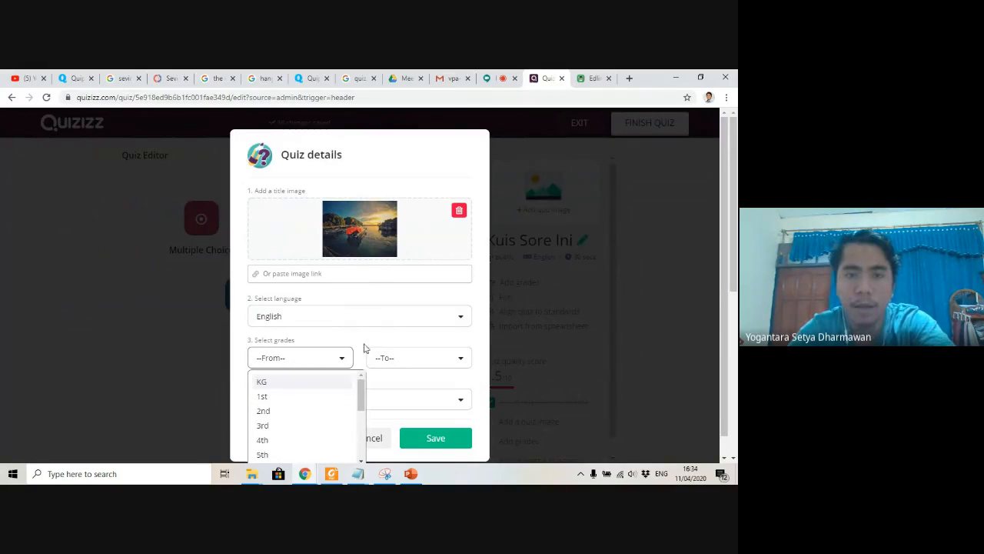
left_click(391, 126)
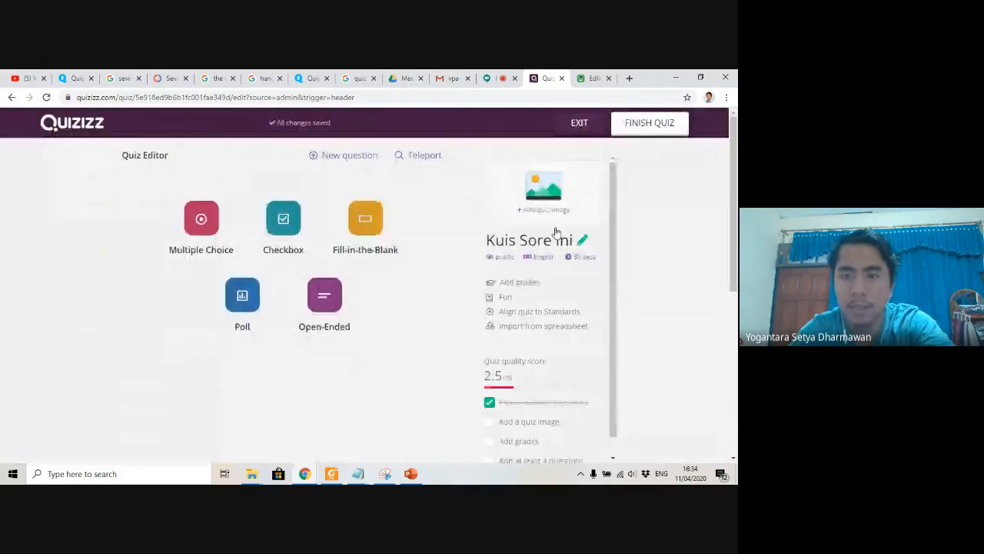
left_click(583, 242)
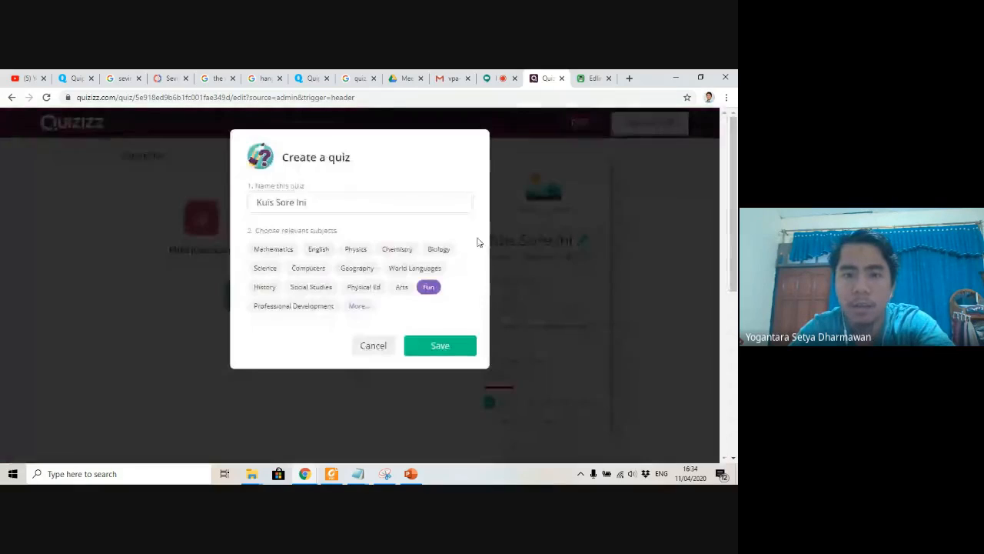
left_click(429, 348)
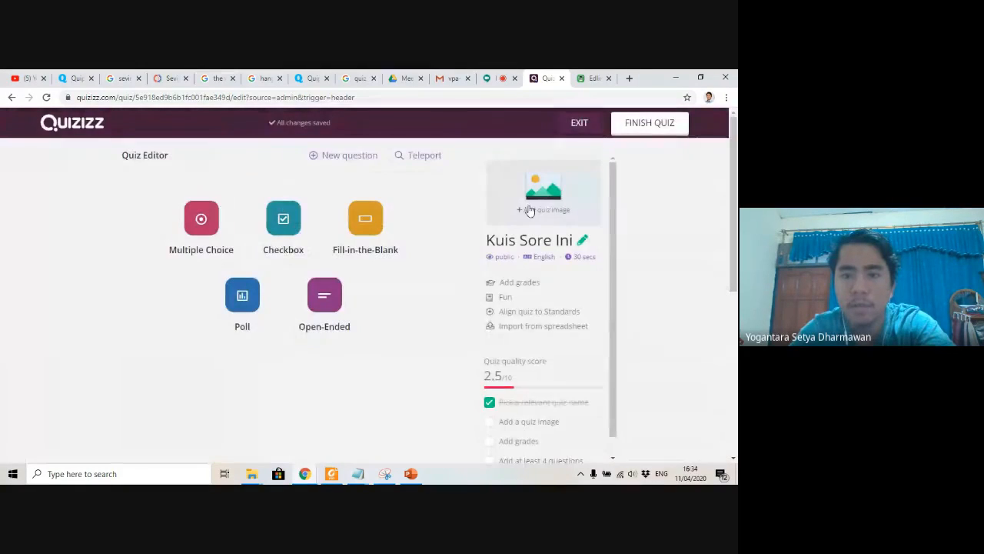
Upload the picture beach-boats-dawn-758742 as the quiz's title image
left_click(529, 210)
left_click(348, 229)
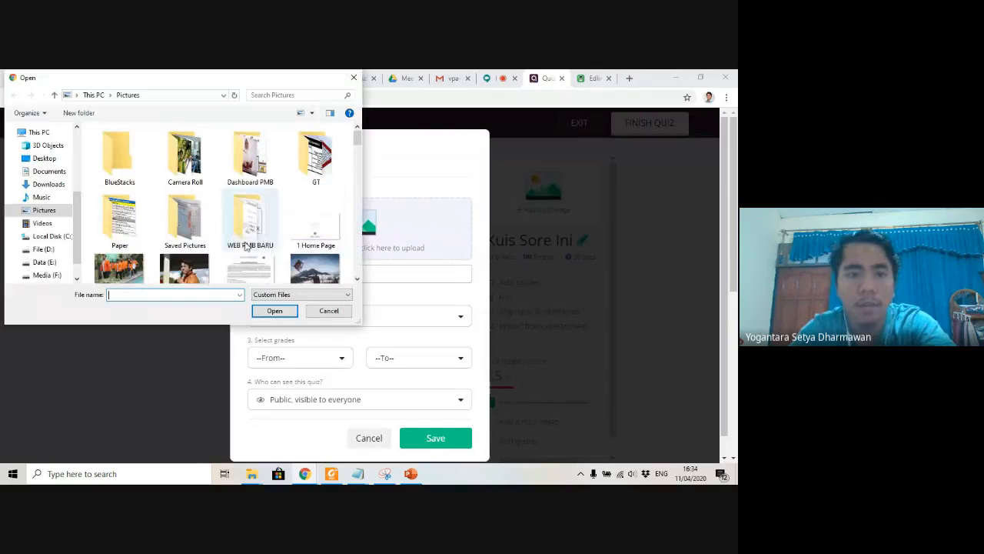
scroll(248, 236, "down", 3)
double_click(249, 149)
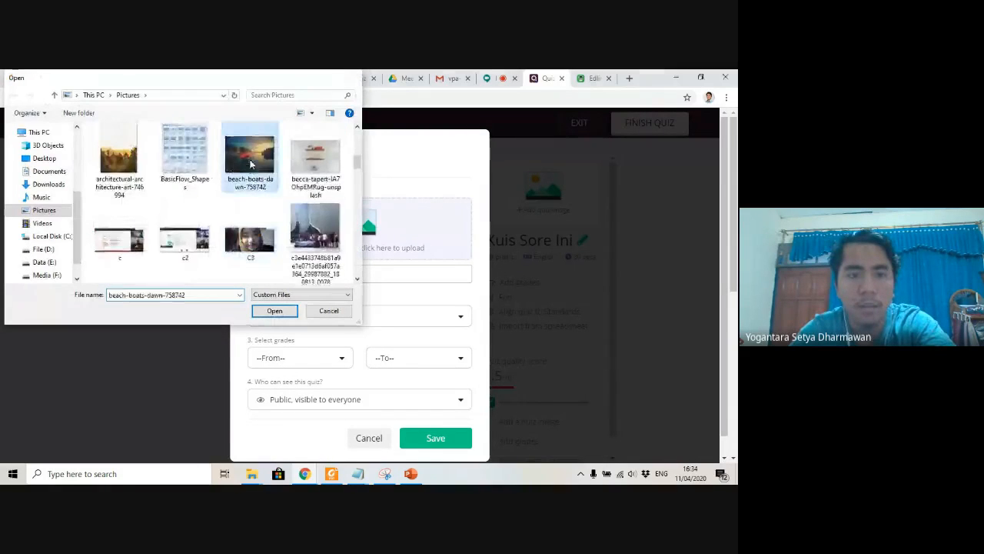
Set the quiz's grade range from 1st to 6th
left_click(333, 360)
scroll(299, 409, "down", 1)
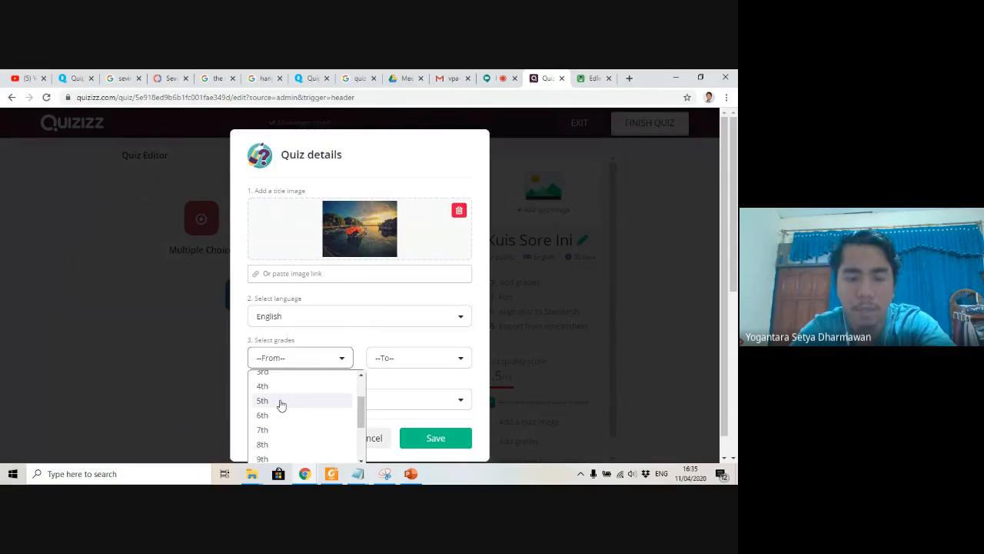
scroll(279, 405, "up", 2)
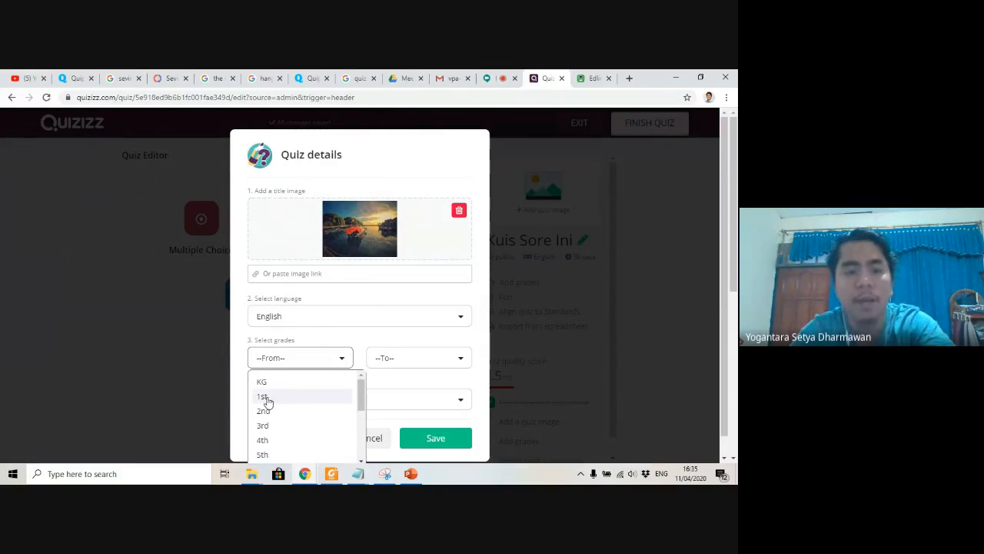
left_click(264, 397)
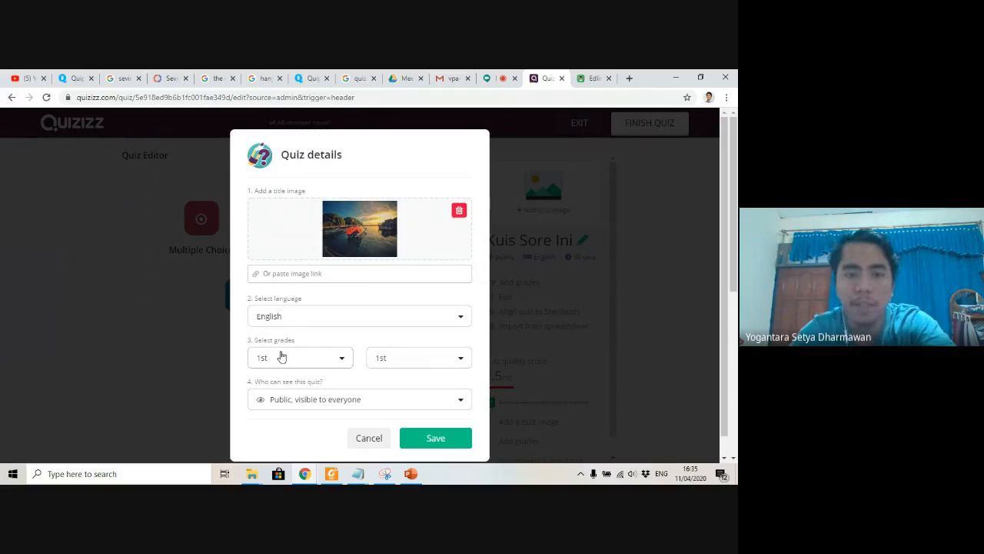
left_click(420, 363)
scroll(395, 408, "down", 2)
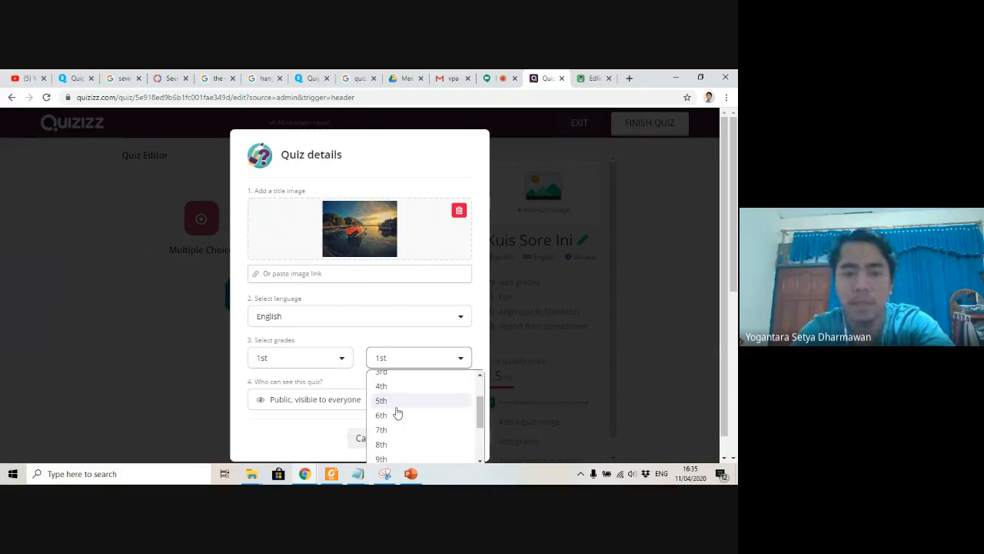
left_click(392, 416)
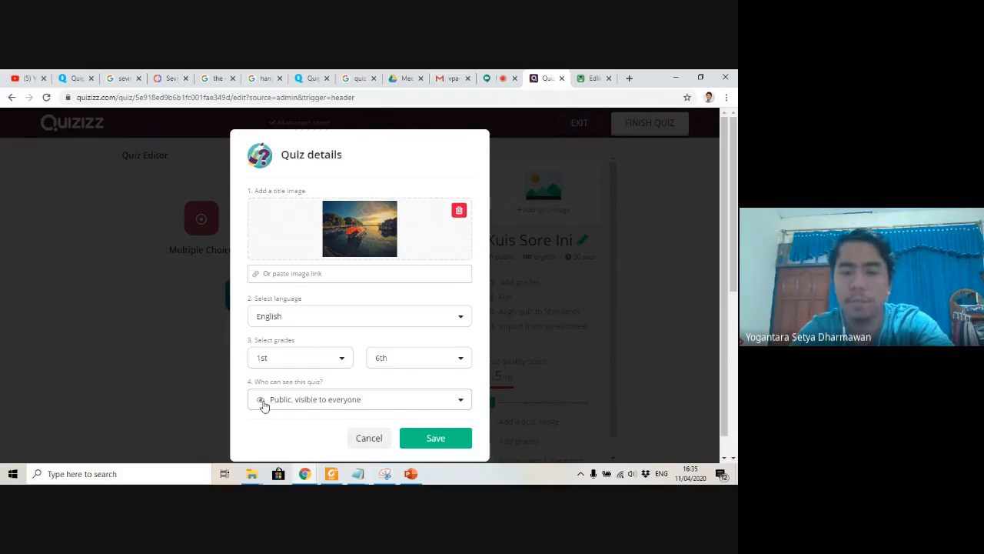
Try private visibility, restore public visibility for everyone, and try to save the quiz details before cancelling the dialog
left_click(339, 400)
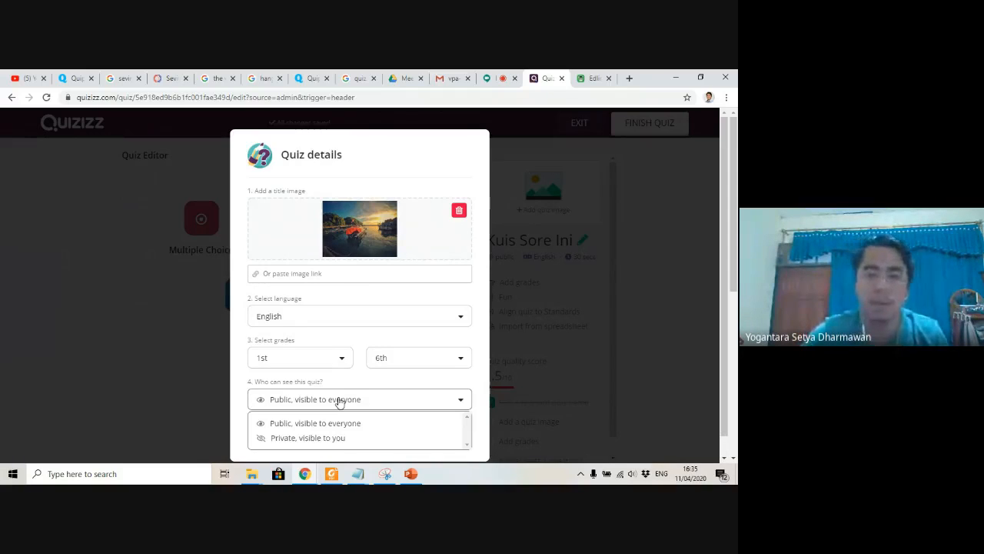
left_click(330, 439)
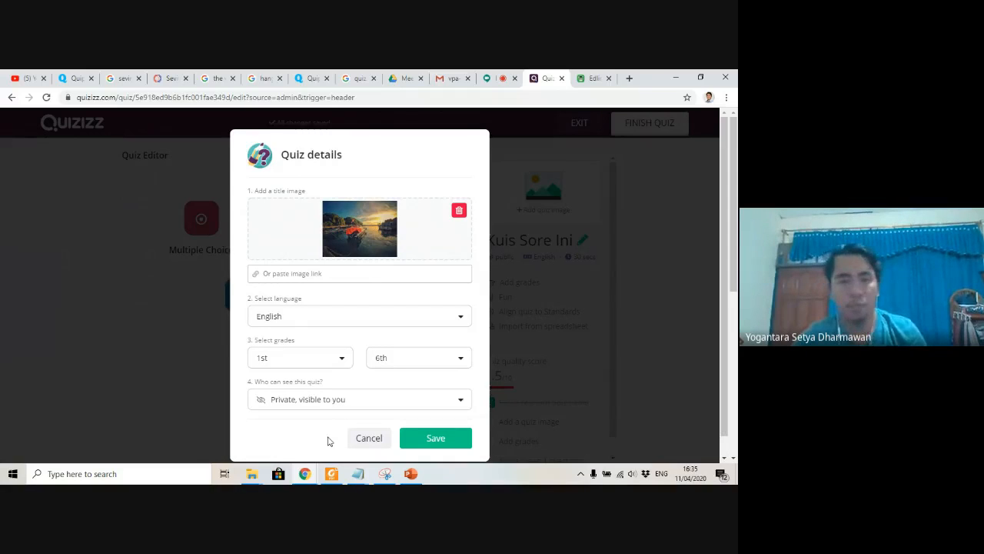
left_click(330, 403)
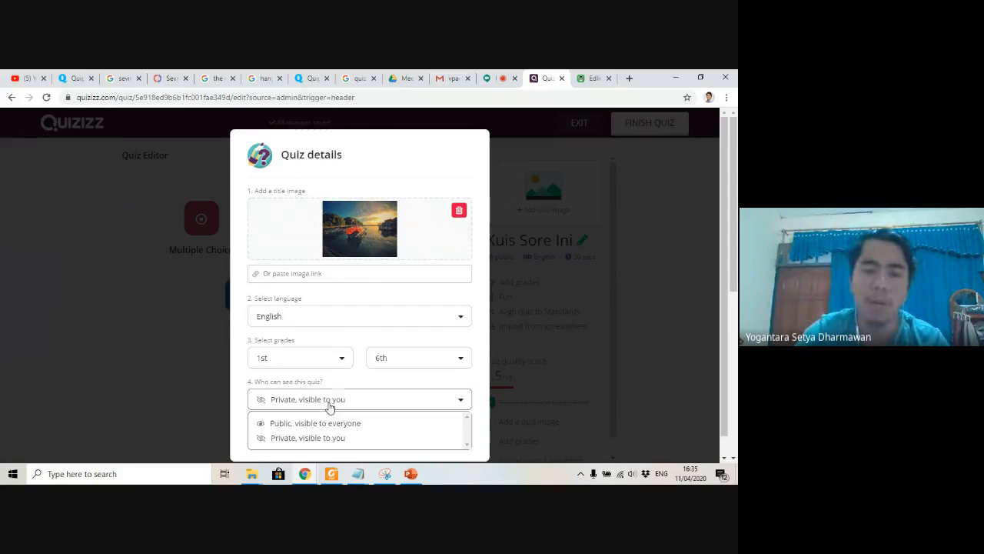
left_click(322, 429)
left_click(442, 438)
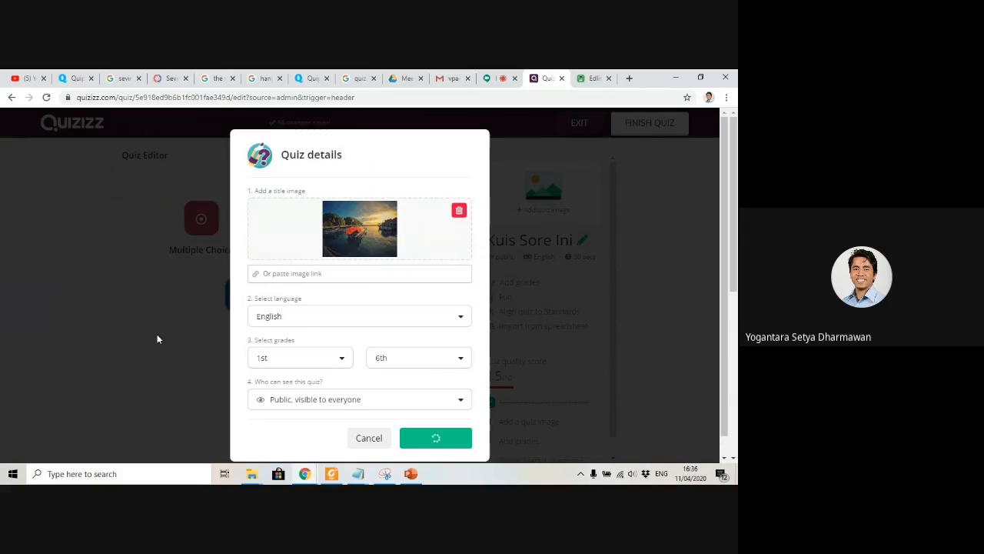
left_click(378, 445)
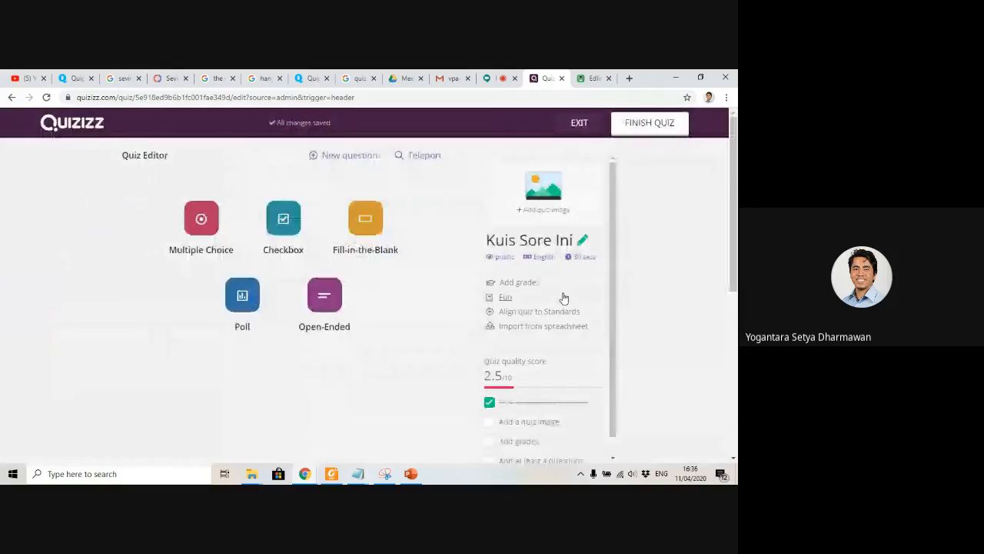
Add a multiple-choice question with the text "Berapa jumlah roda bajaj?"
left_click(332, 158)
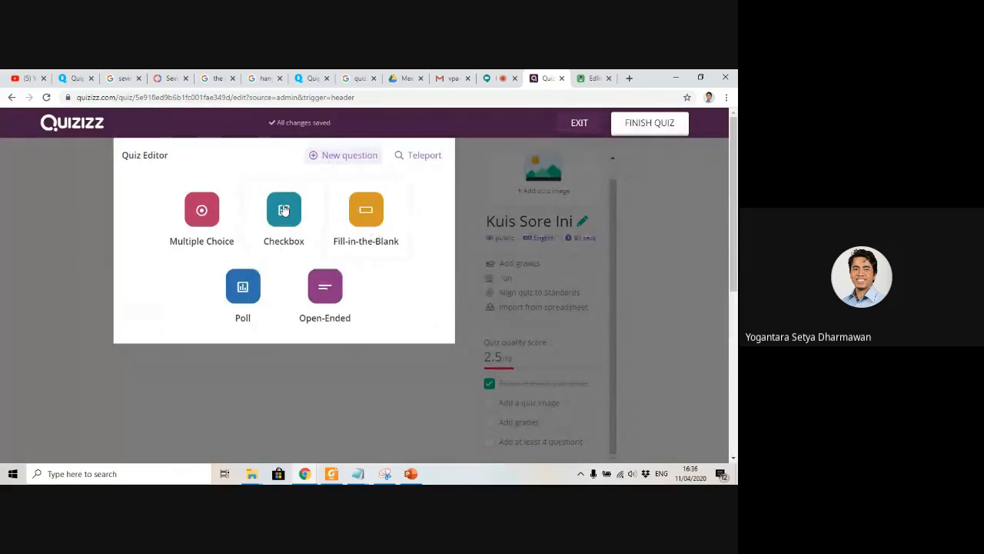
left_click(202, 210)
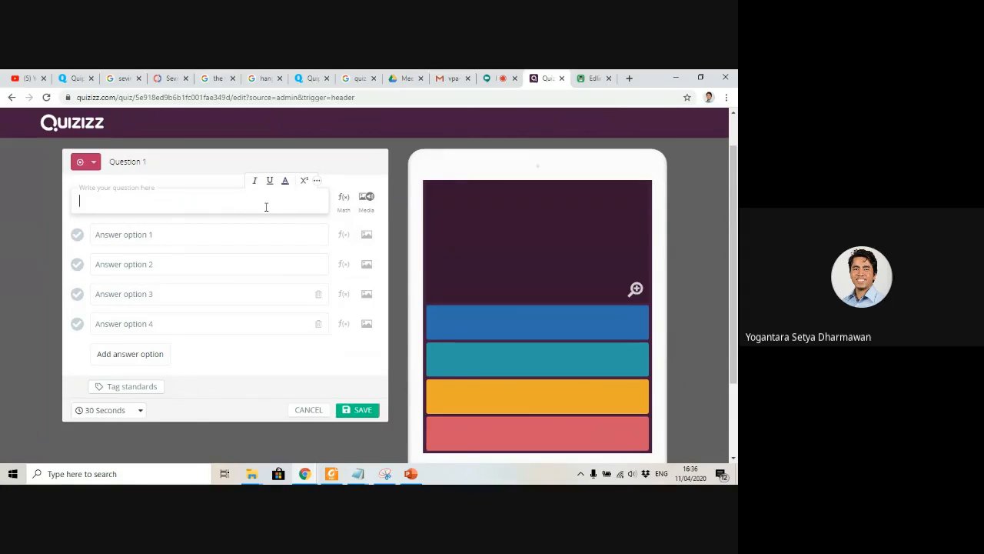
type("BErap")
key("BackSpace")
key("BackSpace")
key("BackSpace")
key("BackSpace")
type("erapa jumlah ")
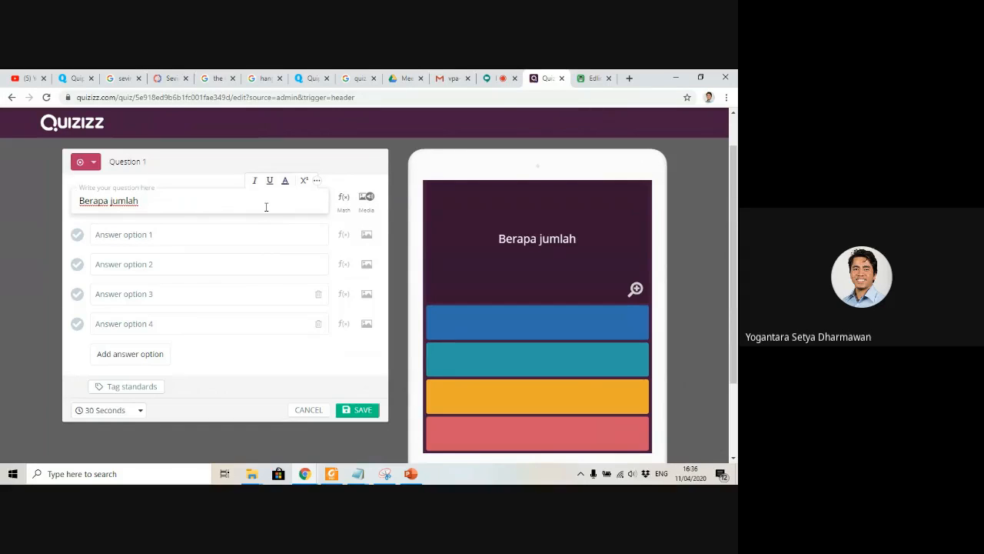
type("roda")
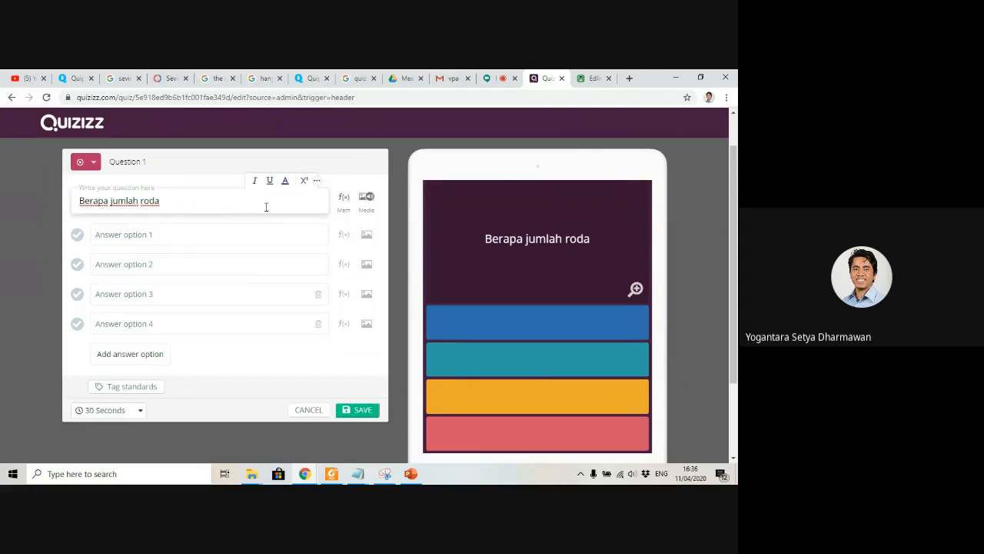
type("  baj")
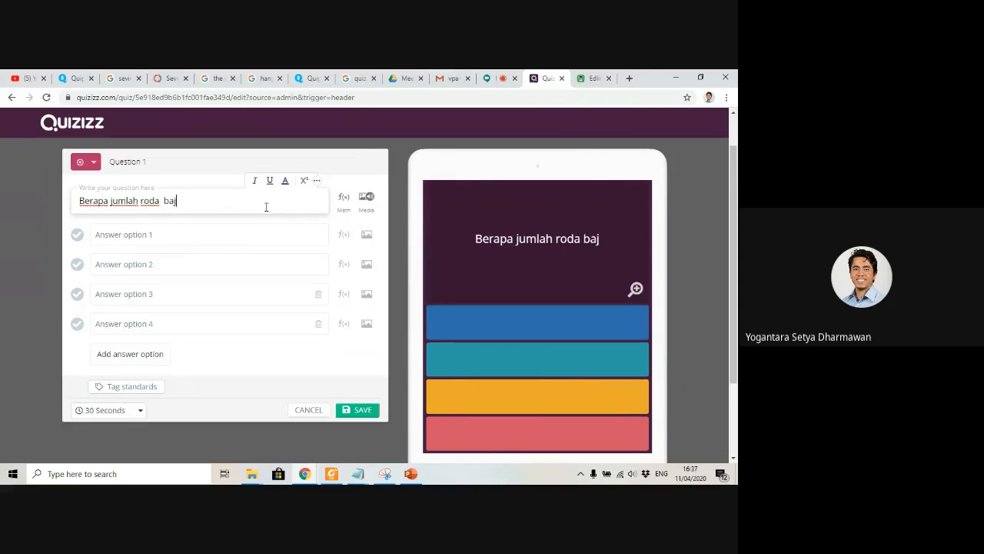
type("aj")
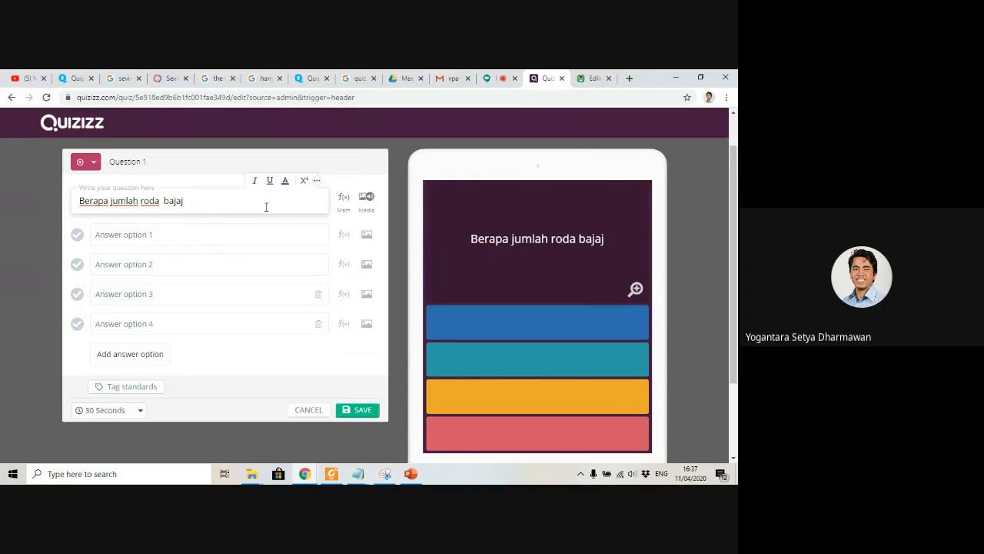
type("?")
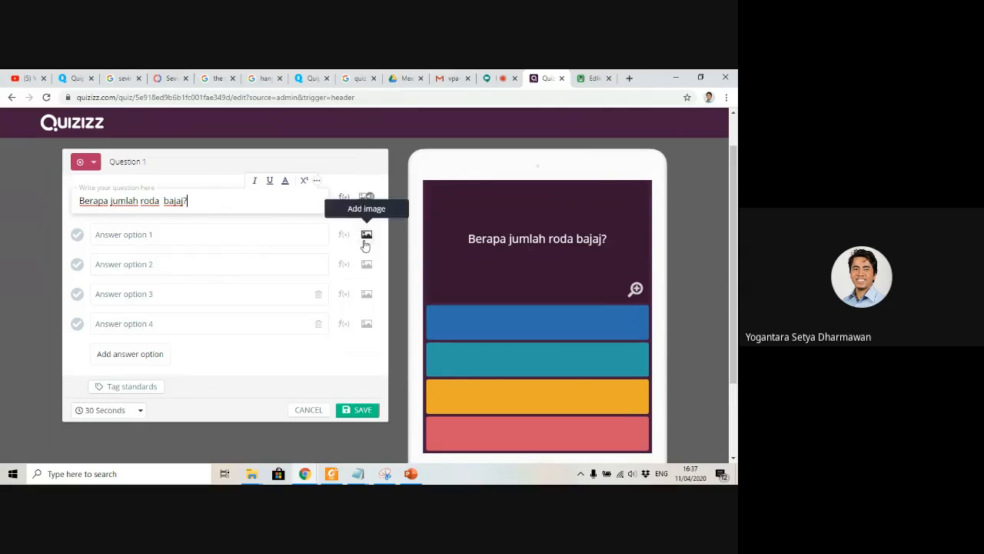
Enter 2, 3, 4 and 5 as the four answer options and mark 3 as the correct answer
left_click(209, 236)
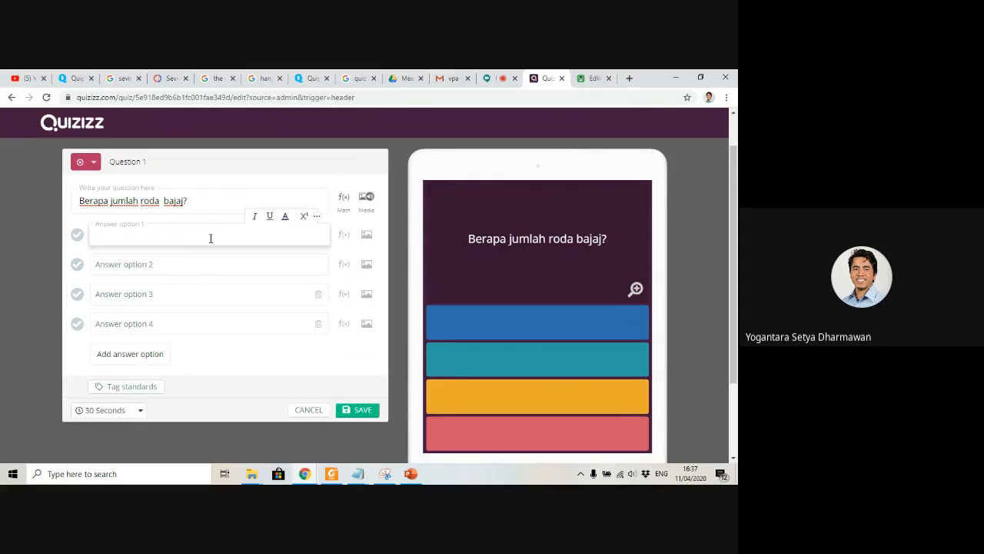
type("2")
left_click(202, 264)
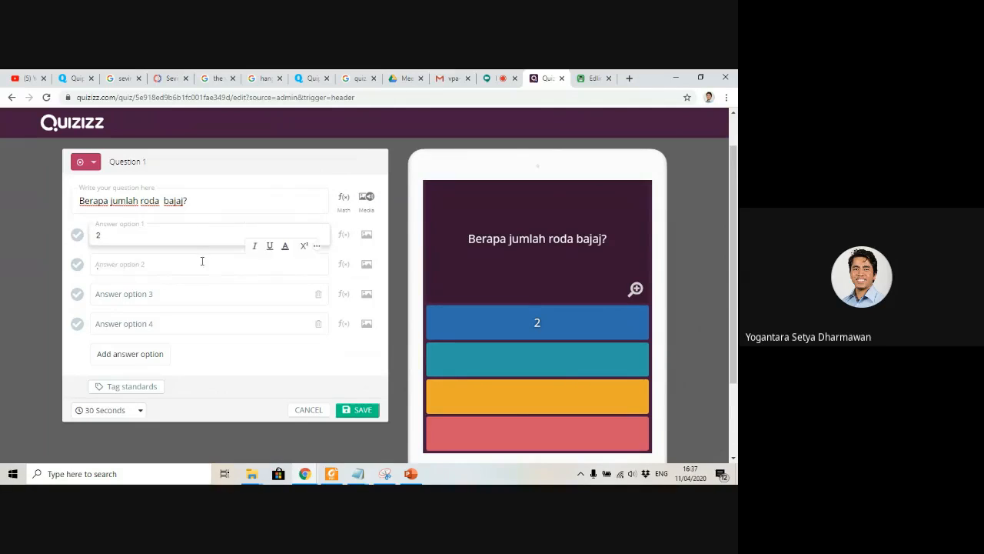
type("3")
left_click(184, 294)
type("4")
left_click(183, 323)
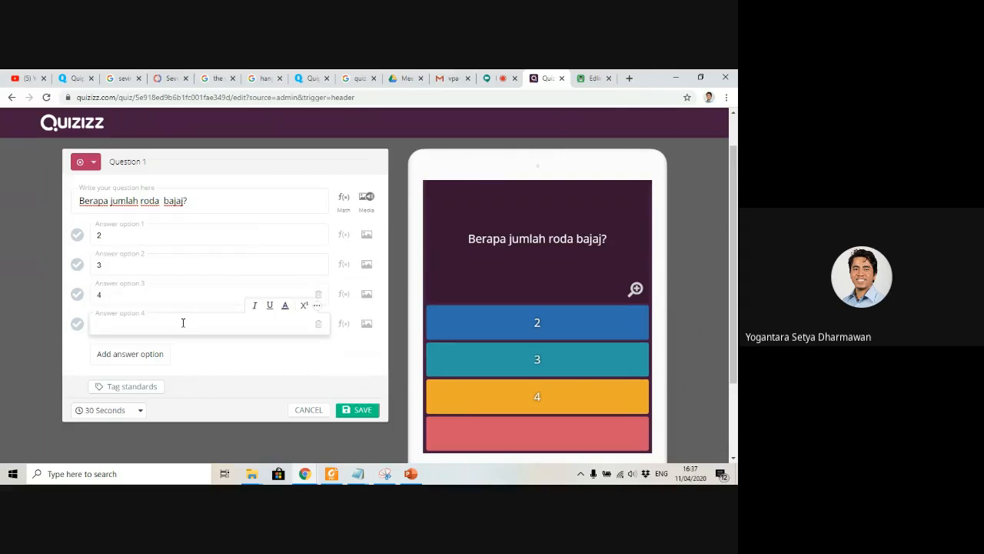
type("5")
left_click(78, 355)
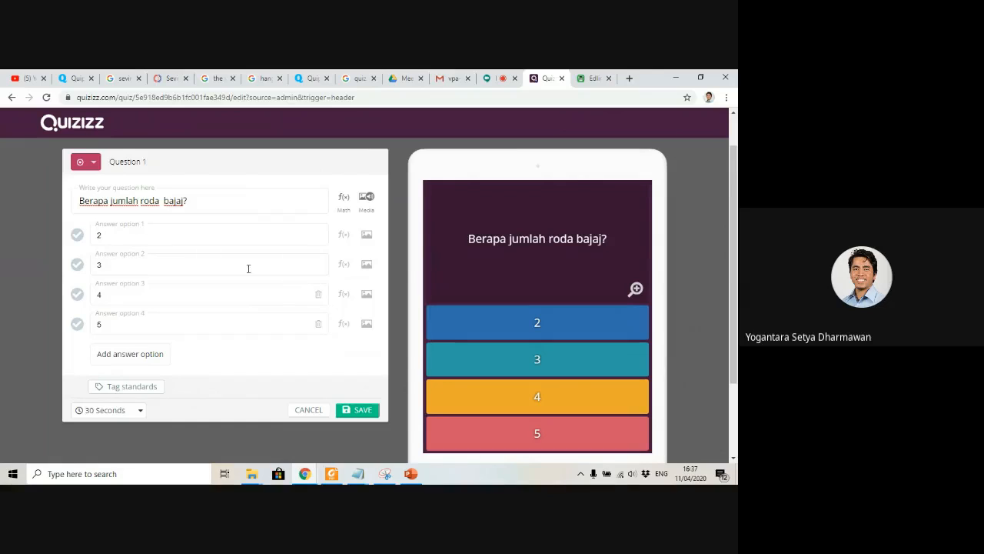
left_click(78, 266)
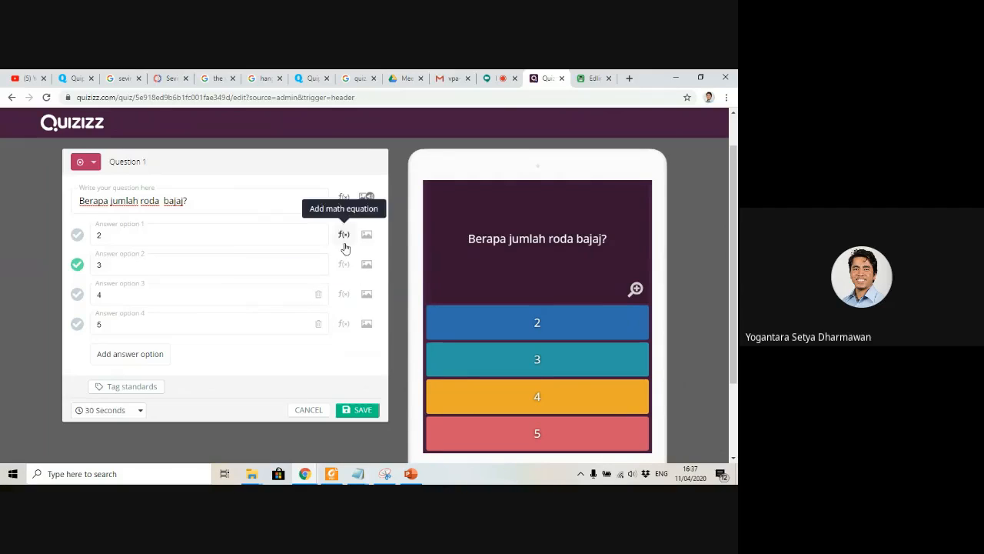
left_click(313, 200)
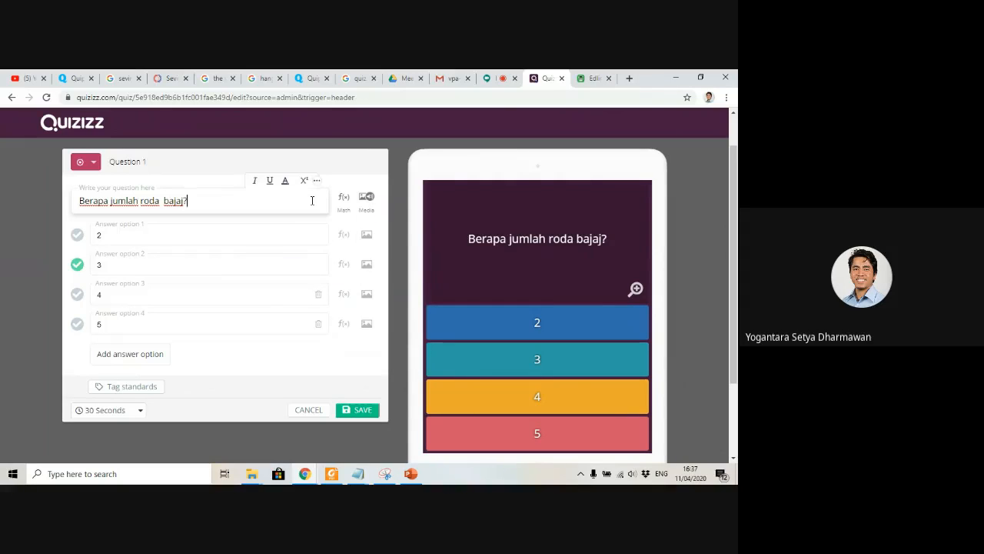
left_click(366, 204)
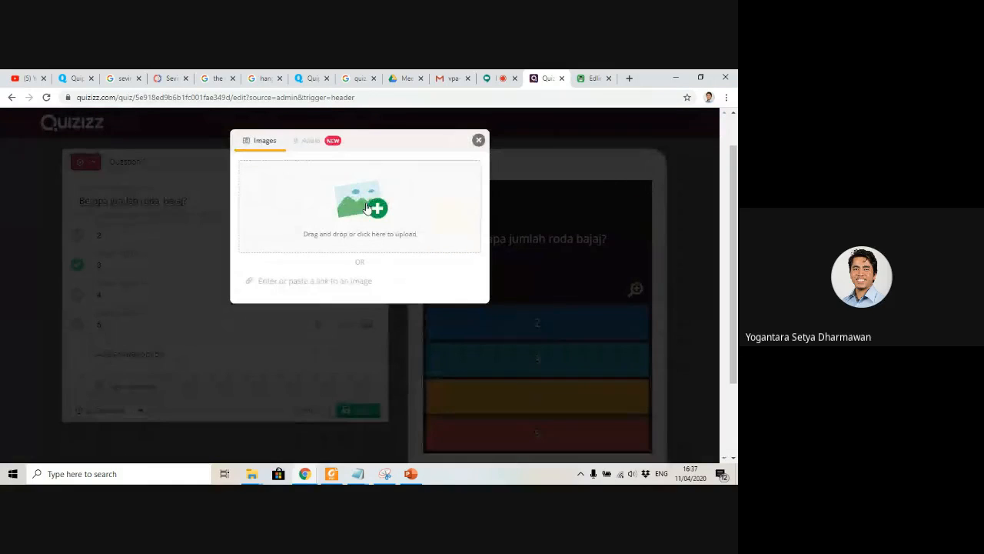
left_click(366, 207)
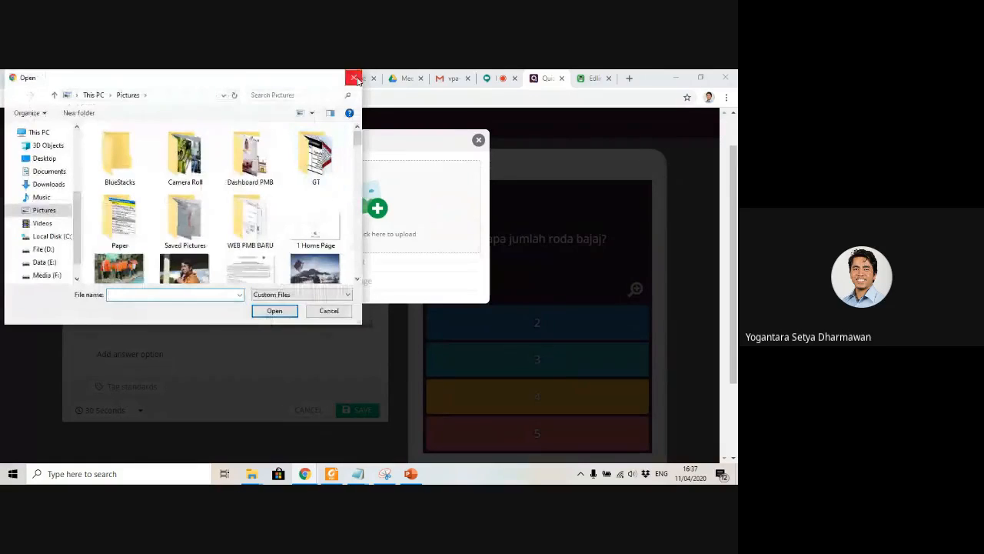
key("Escape")
left_click(373, 280)
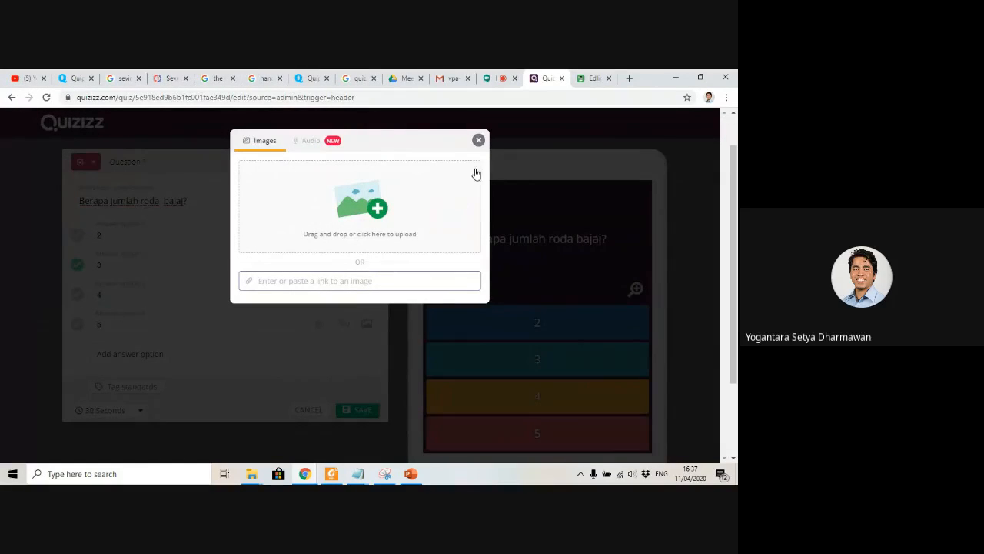
left_click(477, 141)
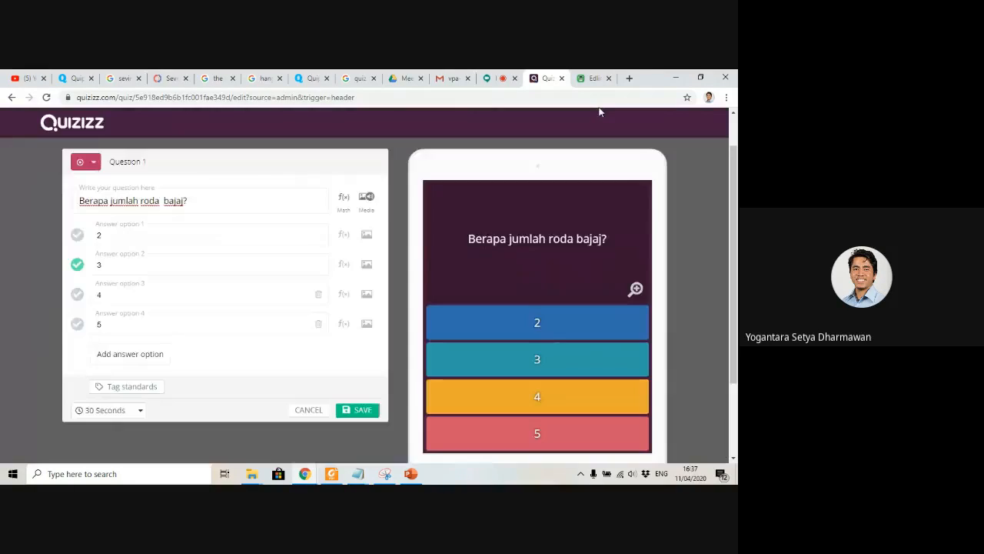
Search the web for "bajaj" images and open the Republika article with the red bajaj photo in a new browser tab
left_click(629, 79)
type("bajaj")
key("Return")
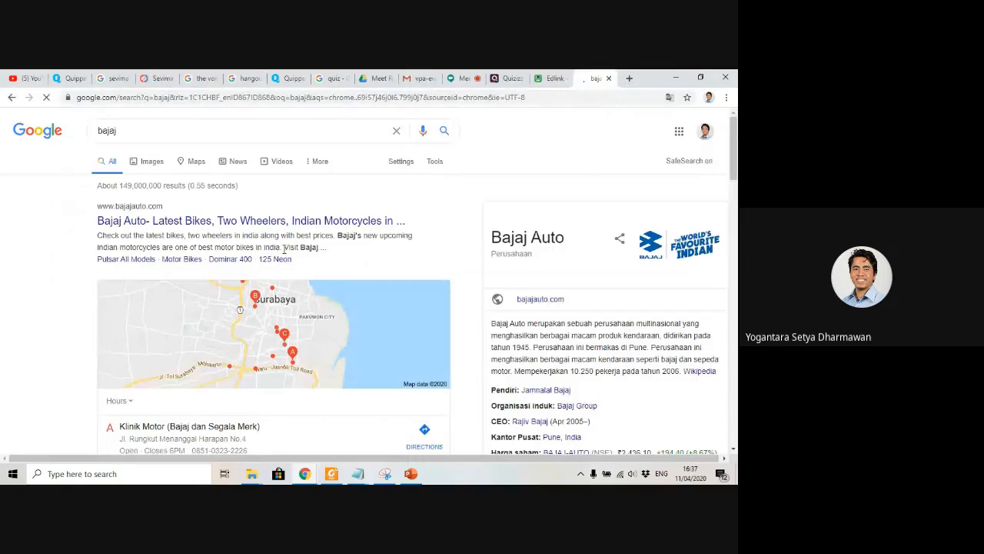
left_click(152, 163)
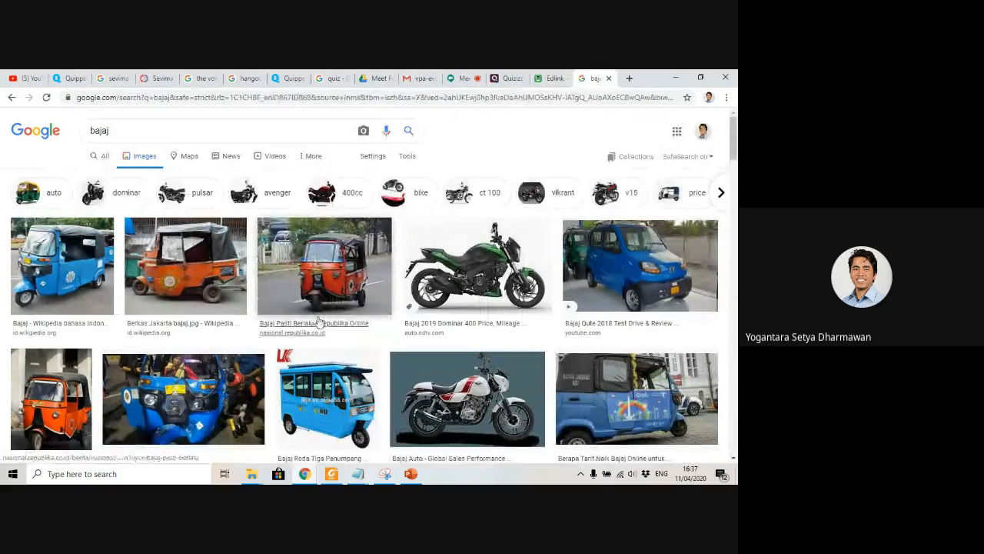
right_click(320, 269)
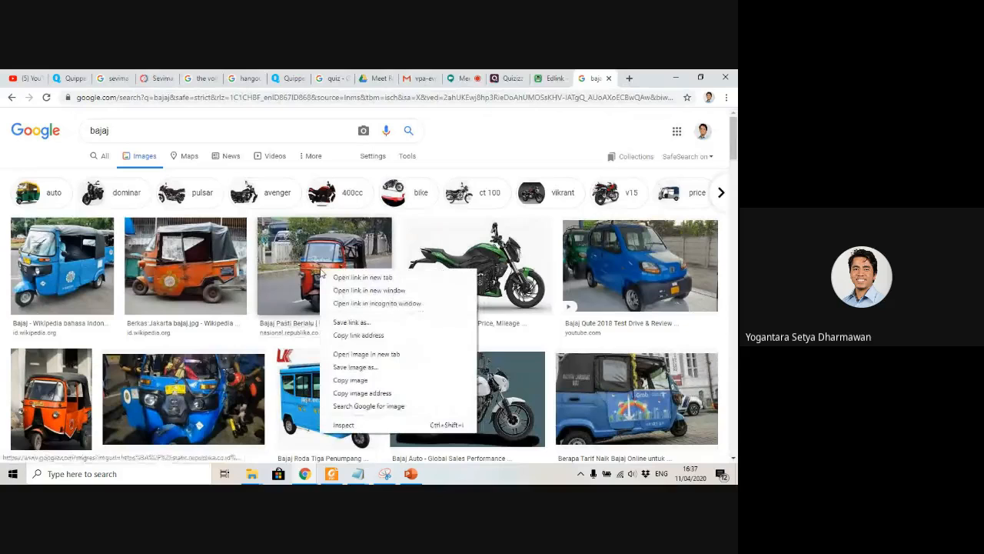
left_click(300, 328)
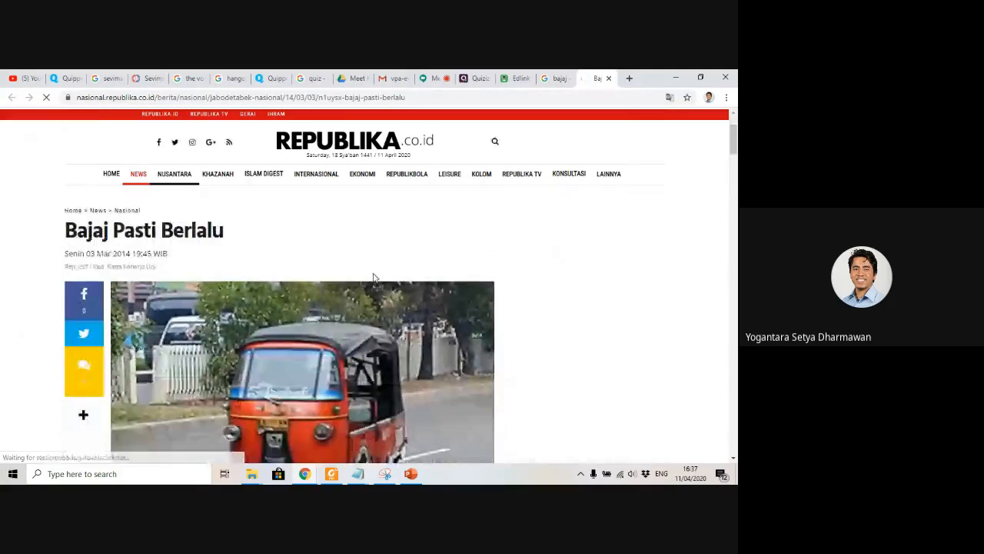
Open the article's red bajaj photo in its own browser tab and copy the image's web address
scroll(373, 273, "down", 3)
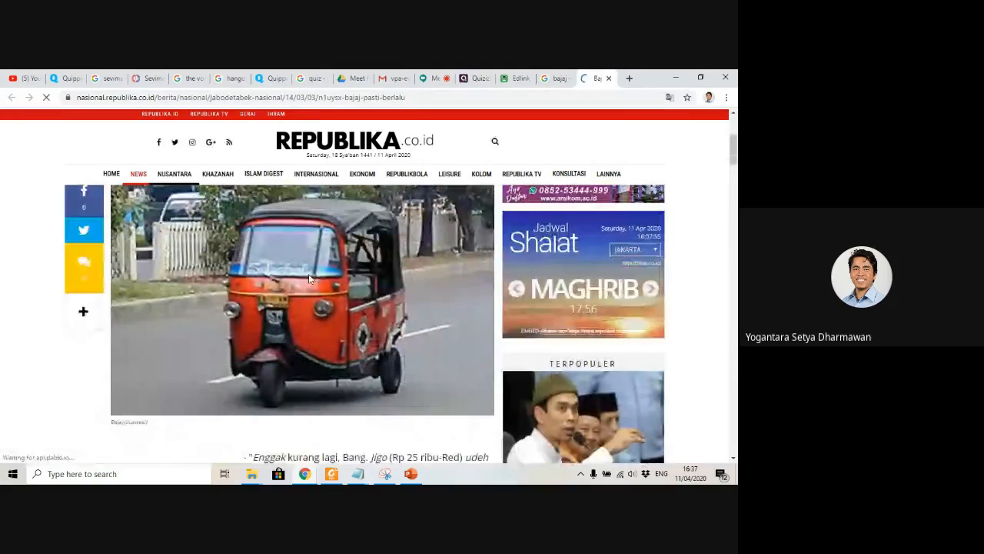
right_click(283, 281)
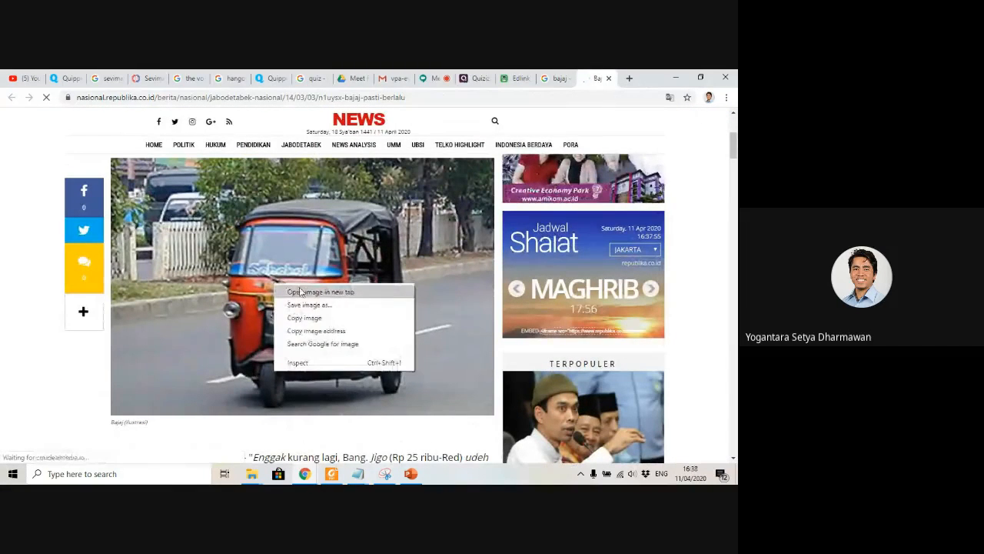
left_click(300, 289)
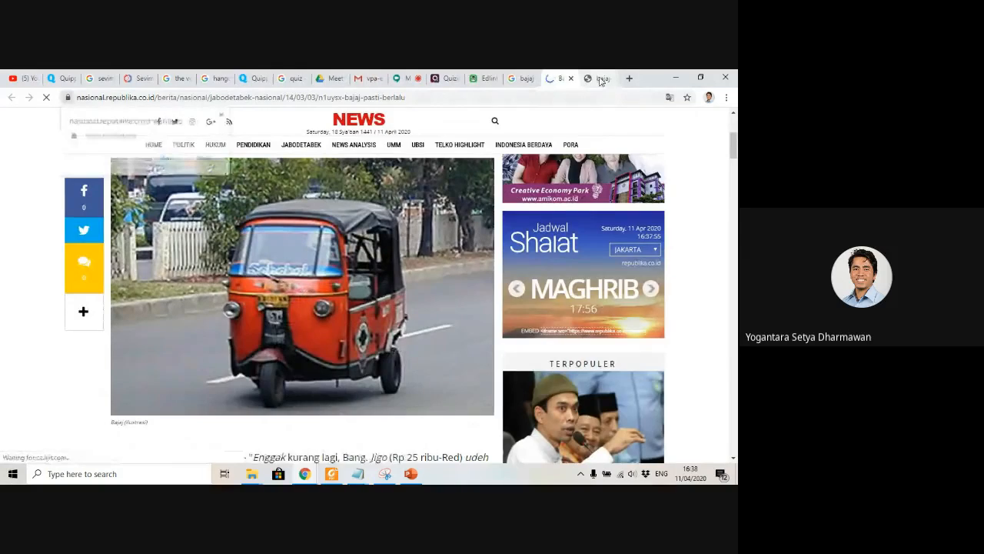
left_click(602, 79)
left_click(315, 97)
right_click(315, 98)
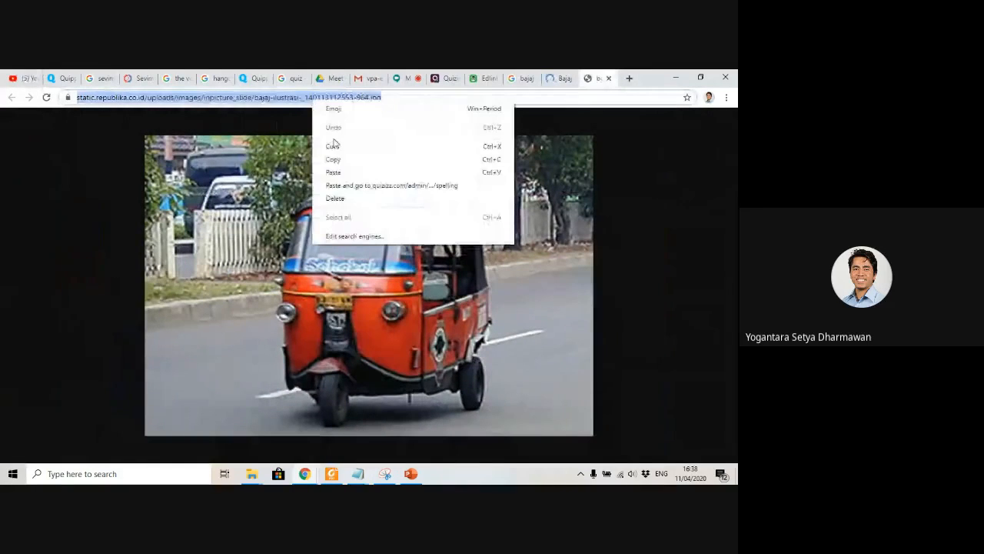
left_click(337, 159)
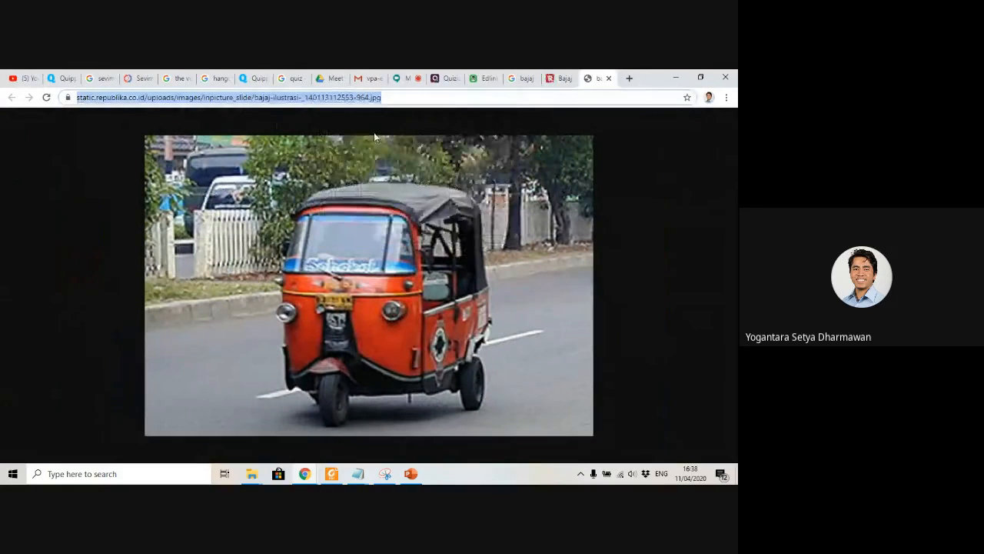
Return to the Quizizz question editor and add the bajaj photo to question 1 using the copied image link
left_click(443, 78)
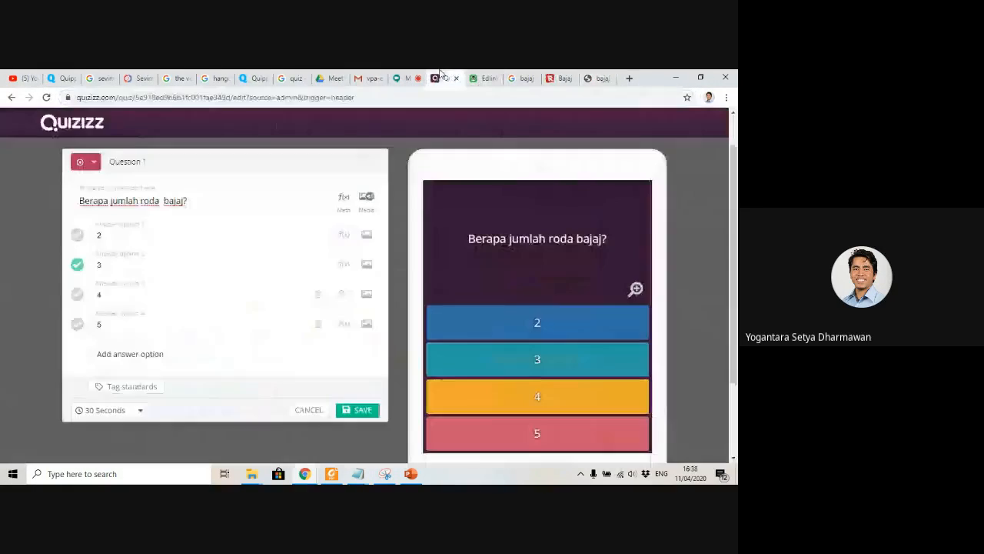
left_click(366, 197)
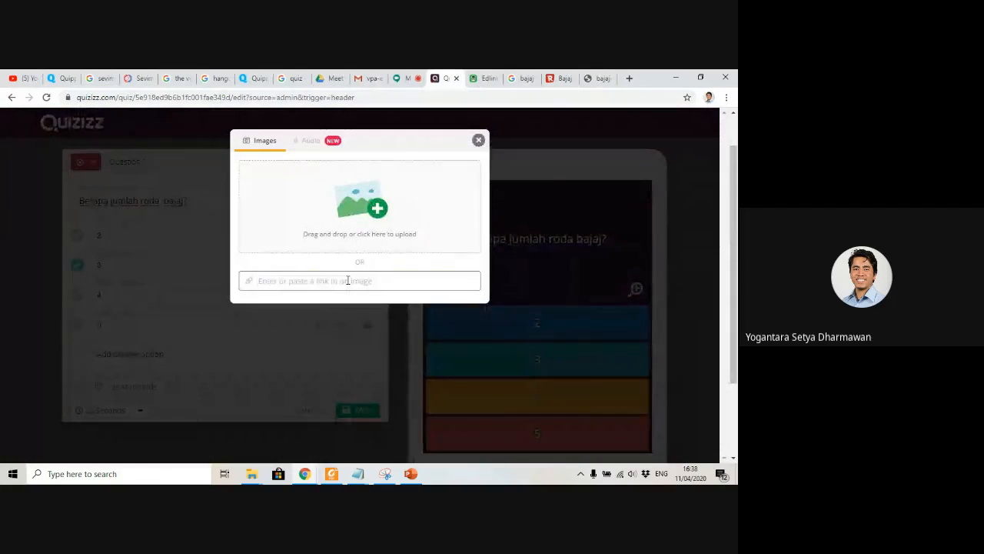
left_click(347, 281)
key("ctrl+v")
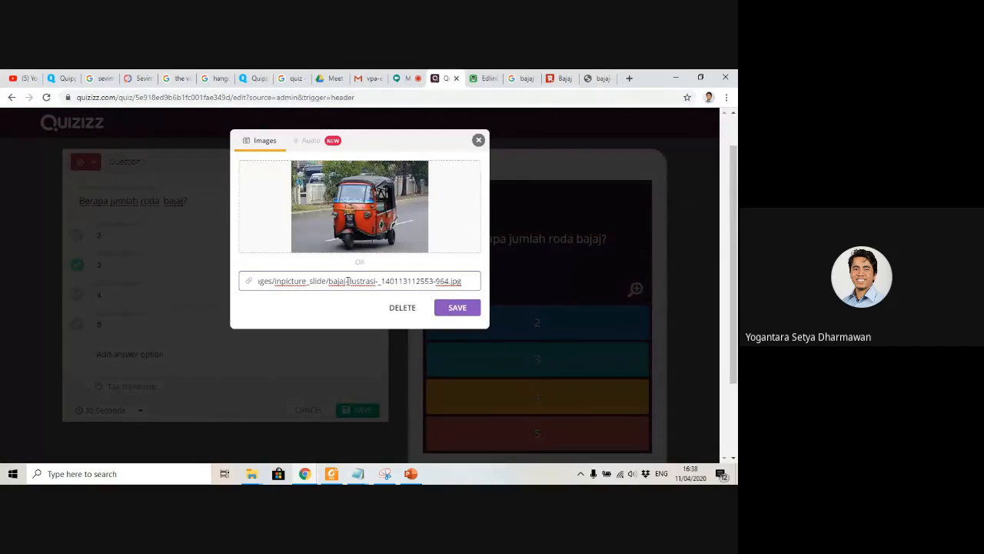
left_click(456, 307)
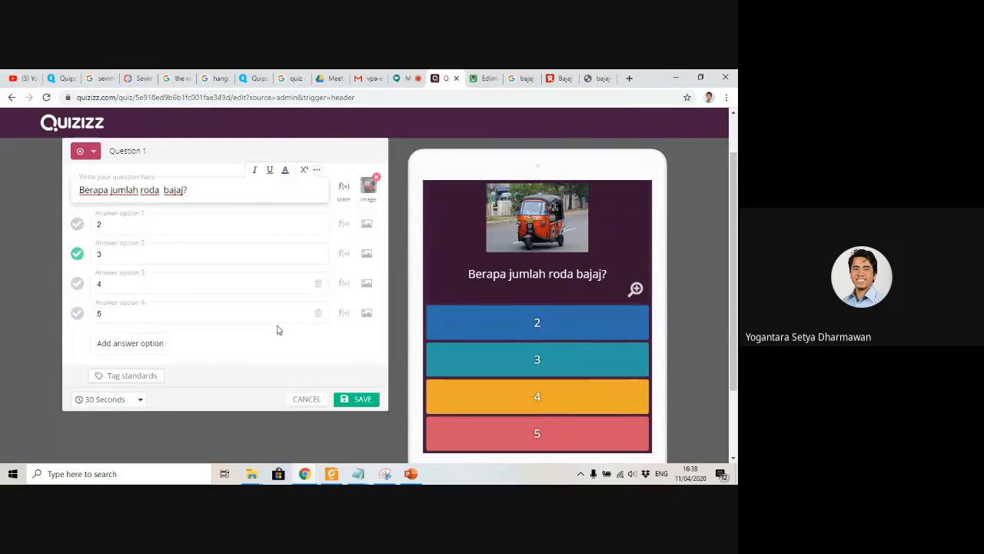
Review the time limits available for question 1, keep 30 seconds, and save the question
scroll(205, 350, "down", 1)
scroll(206, 351, "up", 1)
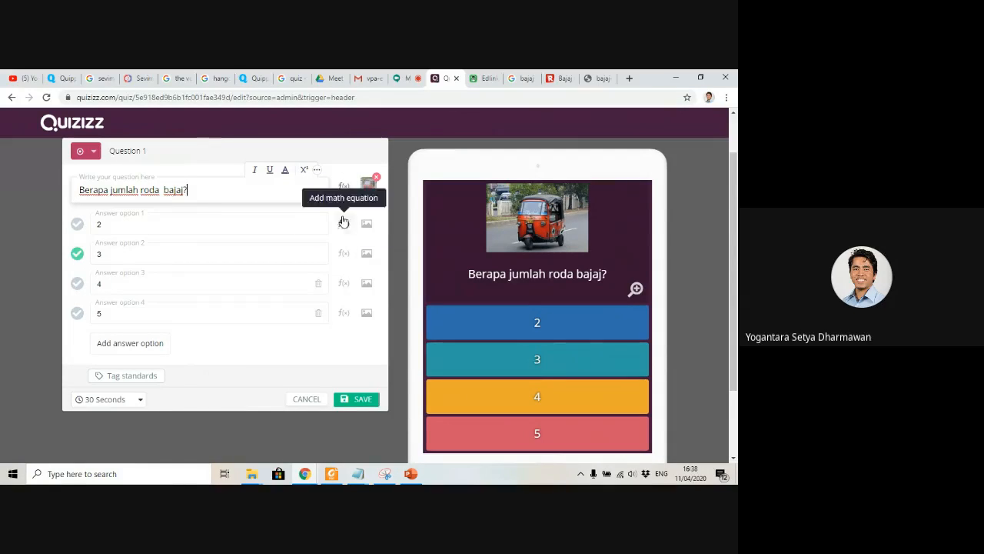
left_click(116, 402)
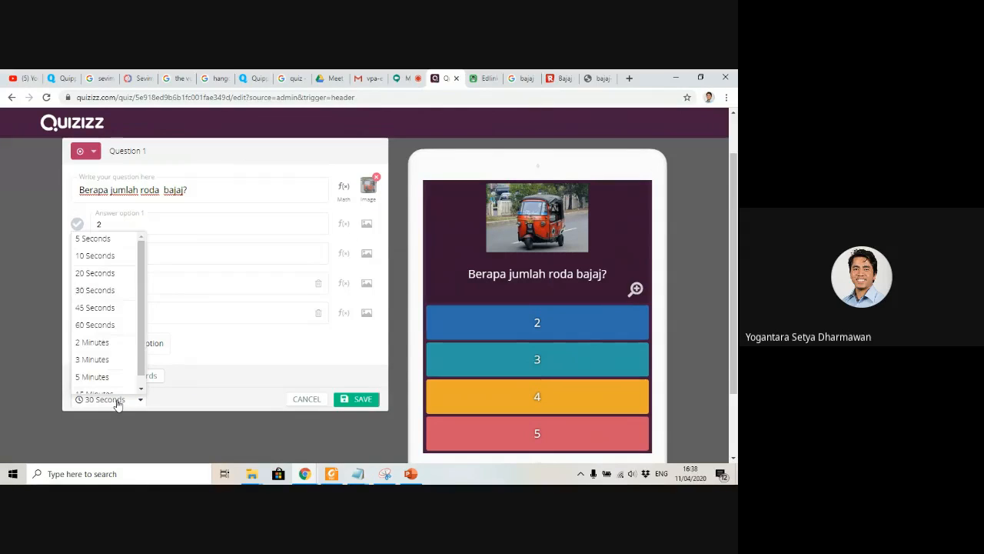
scroll(103, 346, "down", 1)
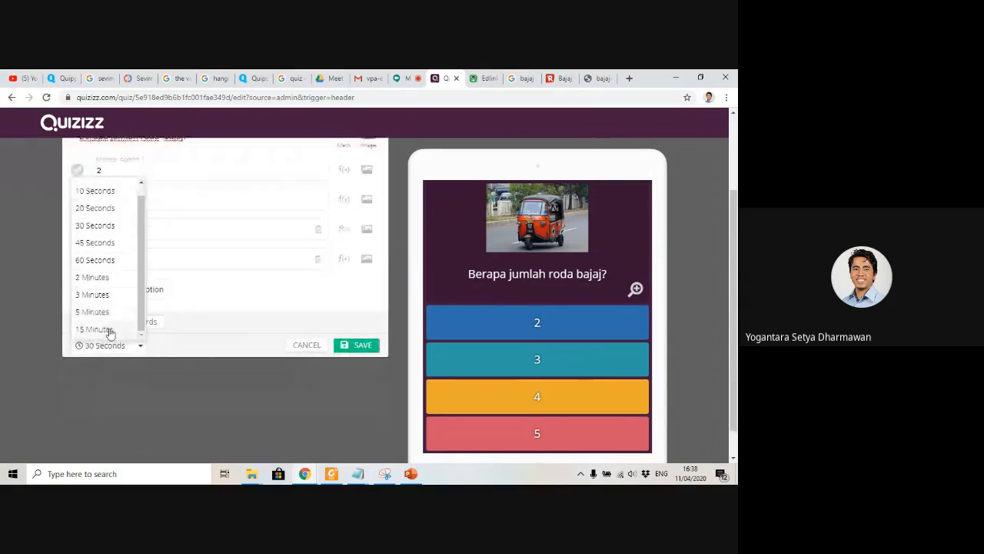
scroll(111, 327, "down", 1)
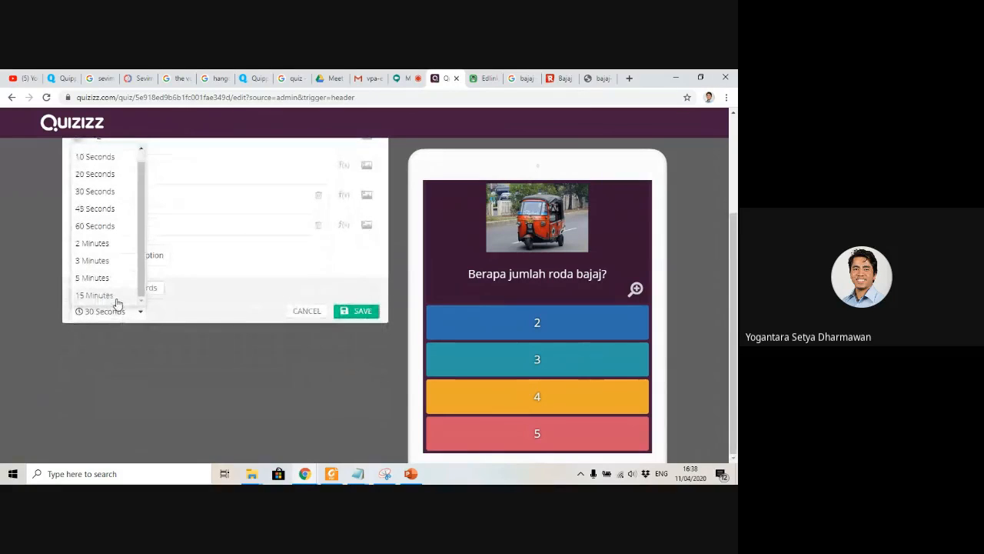
left_click(150, 344)
left_click(106, 312)
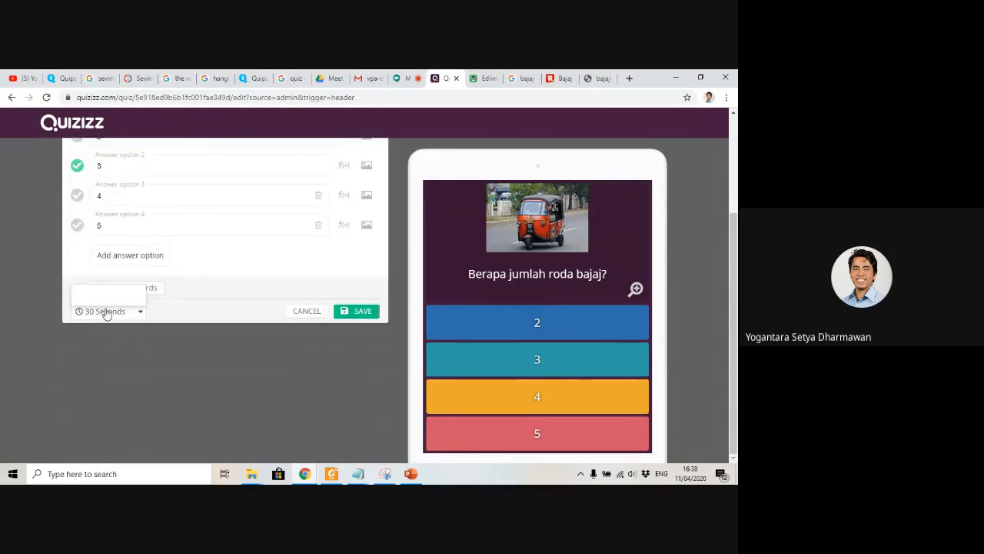
left_click(153, 331)
scroll(211, 338, "up", 2)
left_click(361, 399)
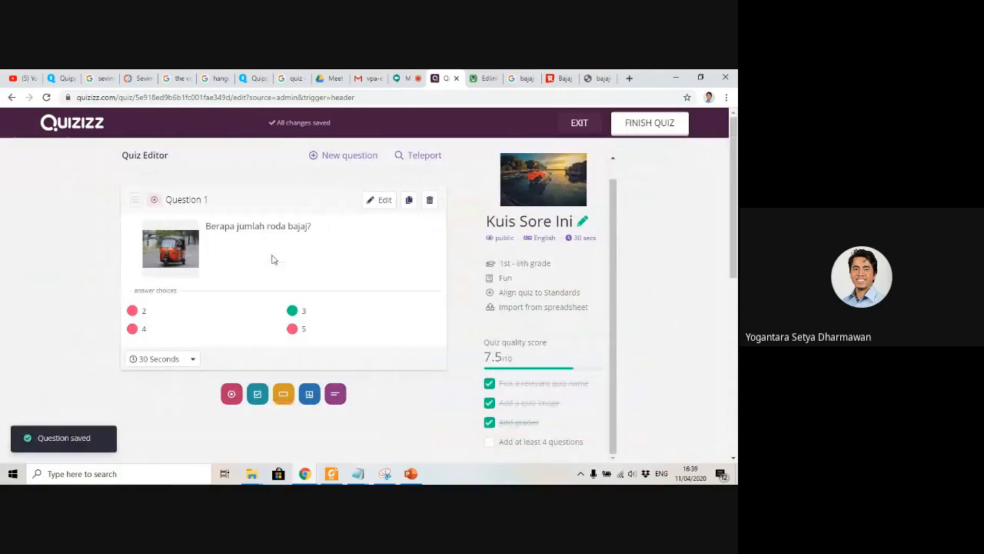
Add an open-ended question with the text "Jelaskan siapa diri anda?", dismiss the grading notice, and save the question
left_click(357, 162)
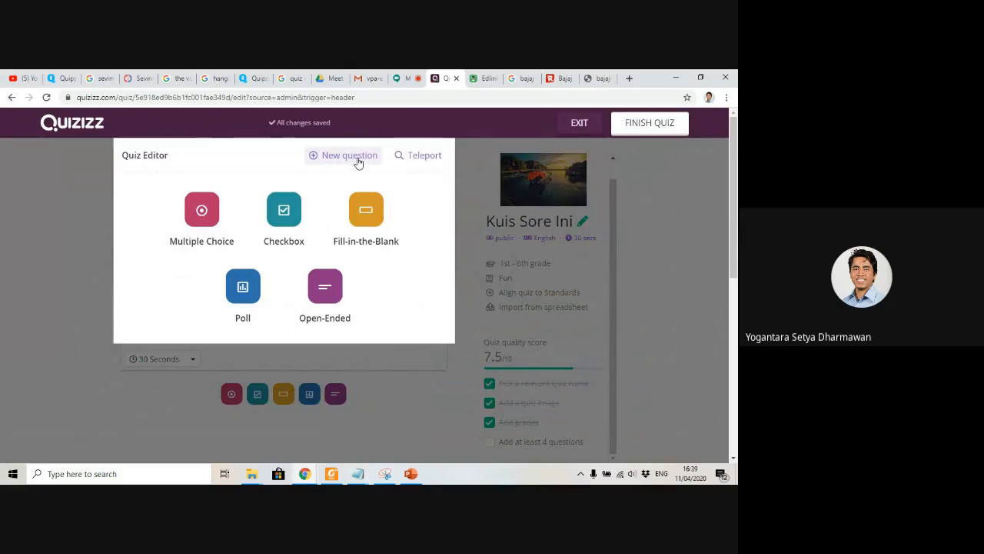
left_click(326, 287)
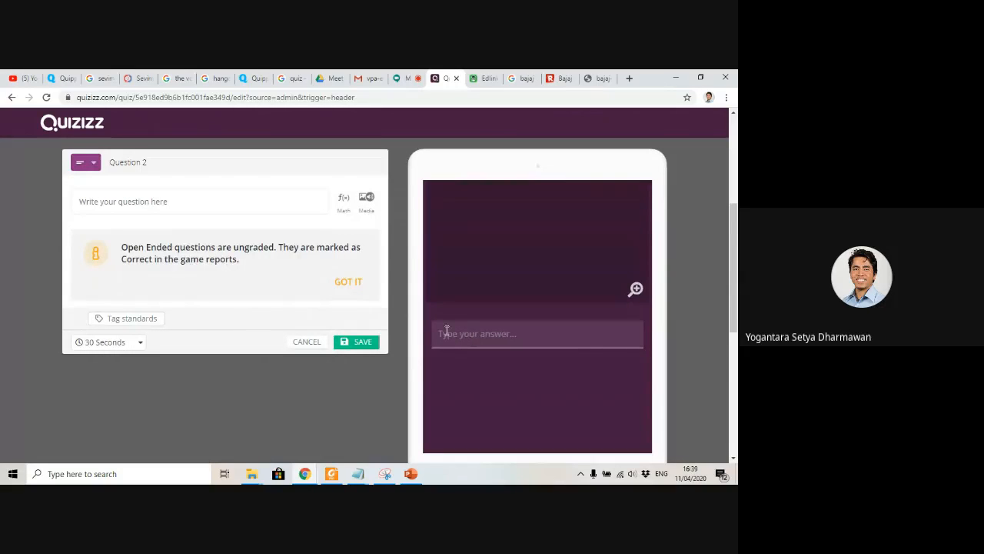
left_click(348, 283)
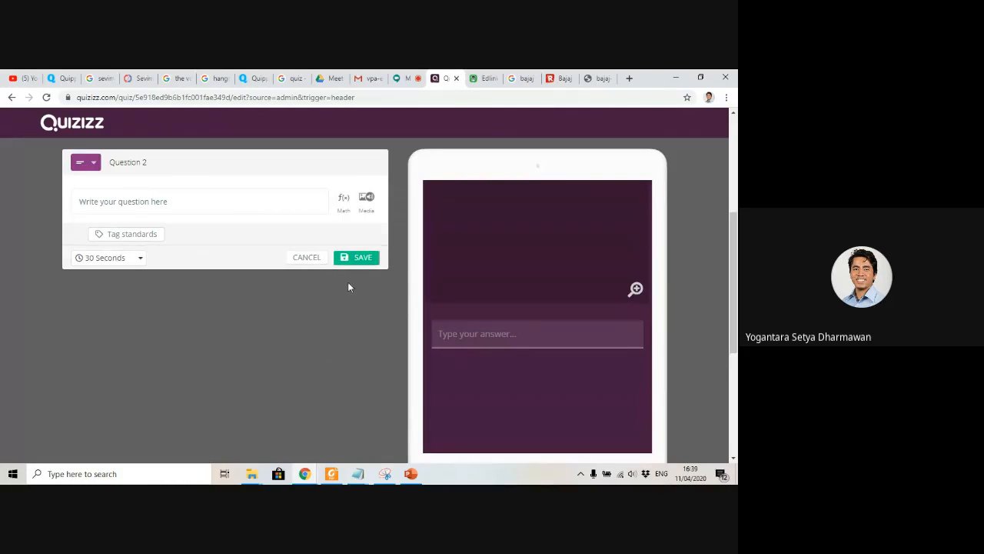
left_click(198, 200)
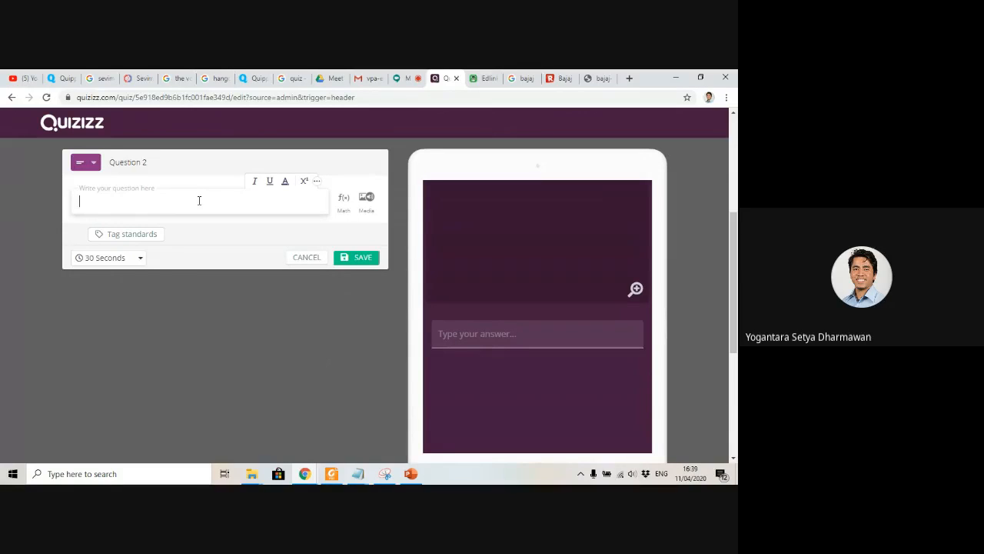
type("Jelaskan siapa diri anda?")
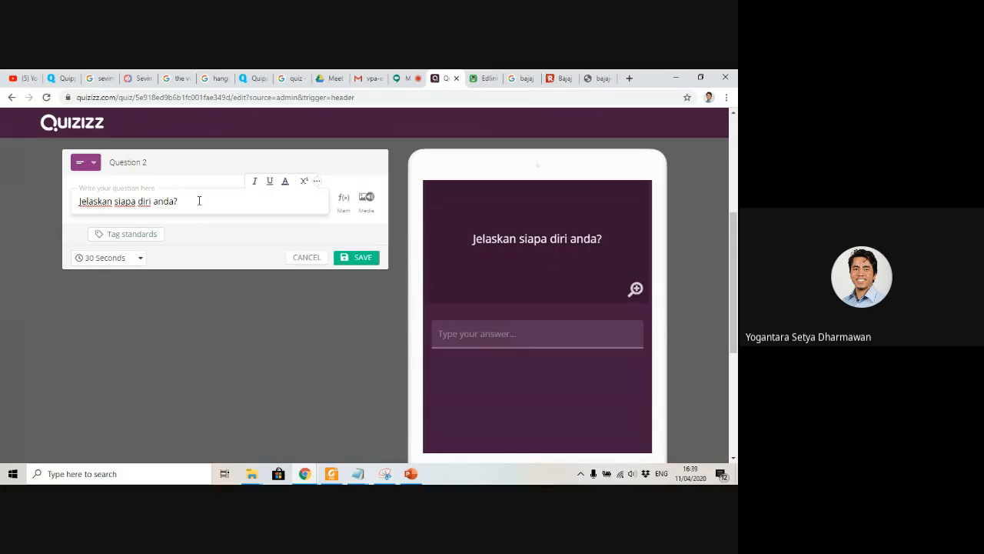
left_click(352, 258)
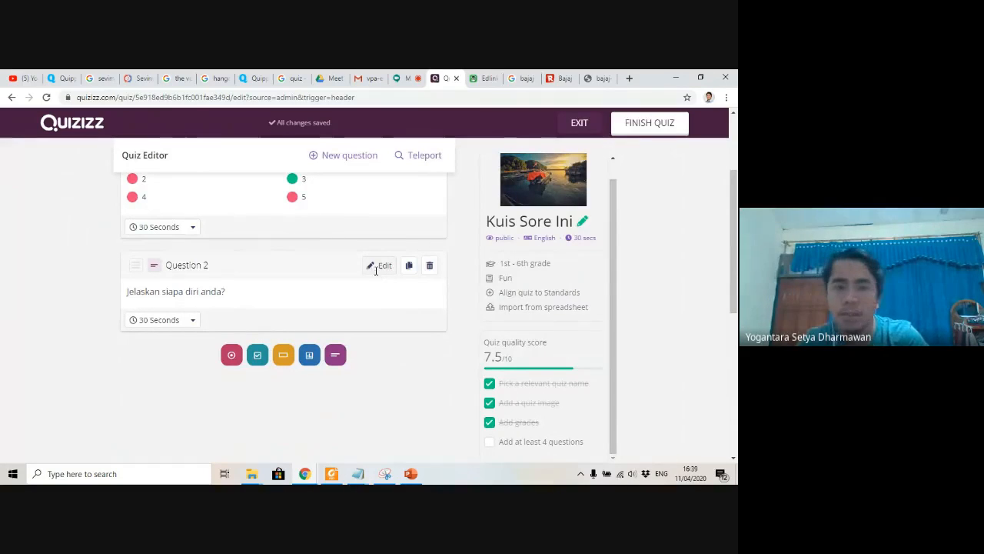
Open question 2 for editing and try changing its type to Checkbox and to Fill-in-the-Blank
left_click(377, 270)
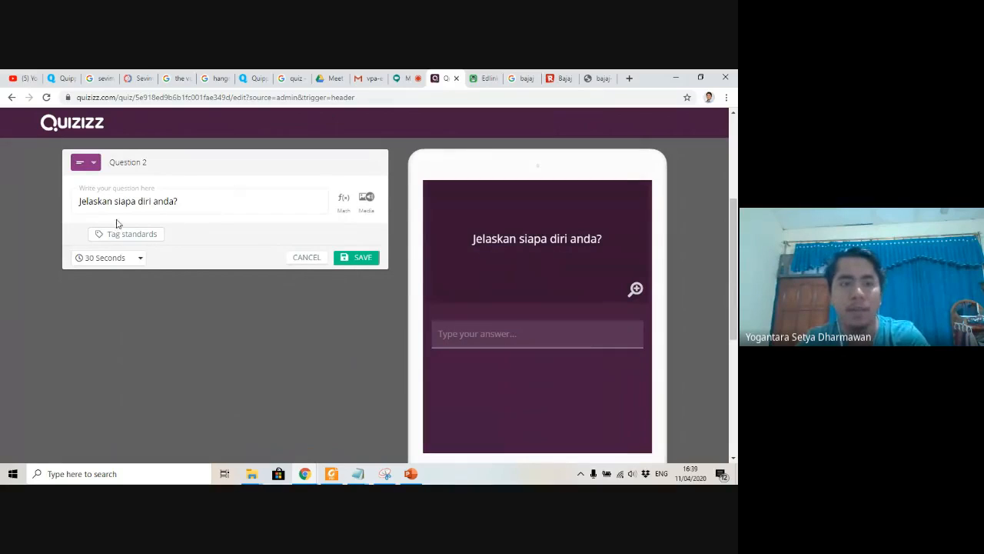
left_click(98, 164)
left_click(99, 166)
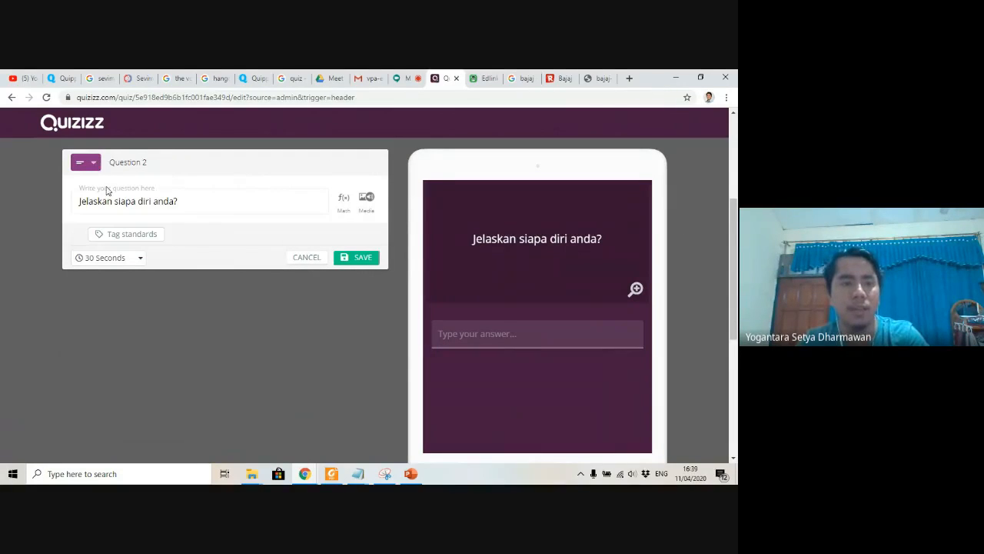
left_click(97, 168)
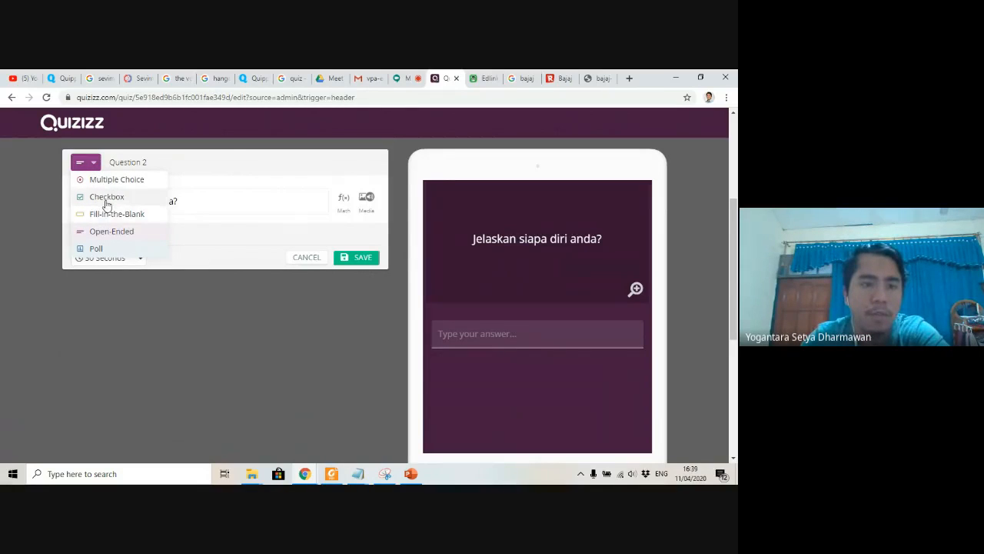
left_click(106, 199)
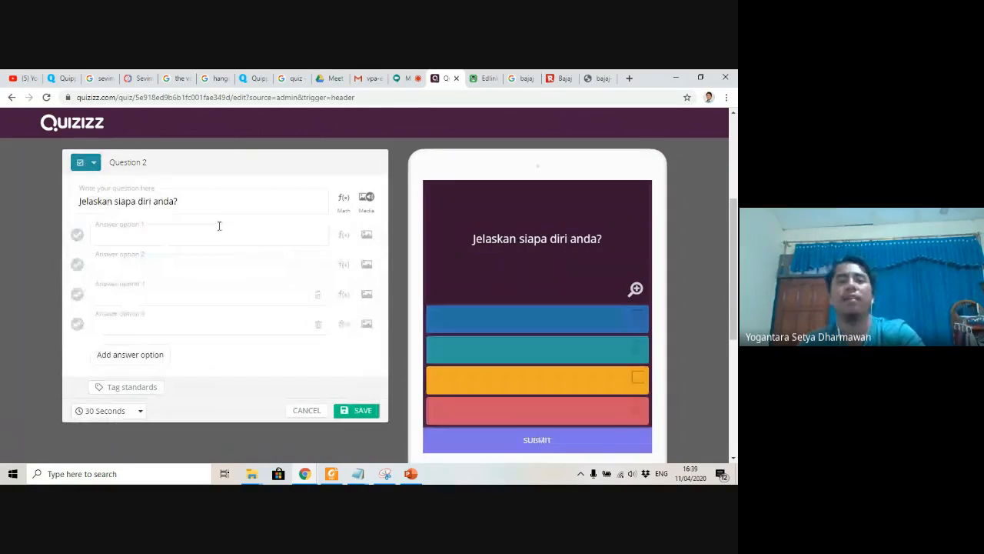
left_click(84, 162)
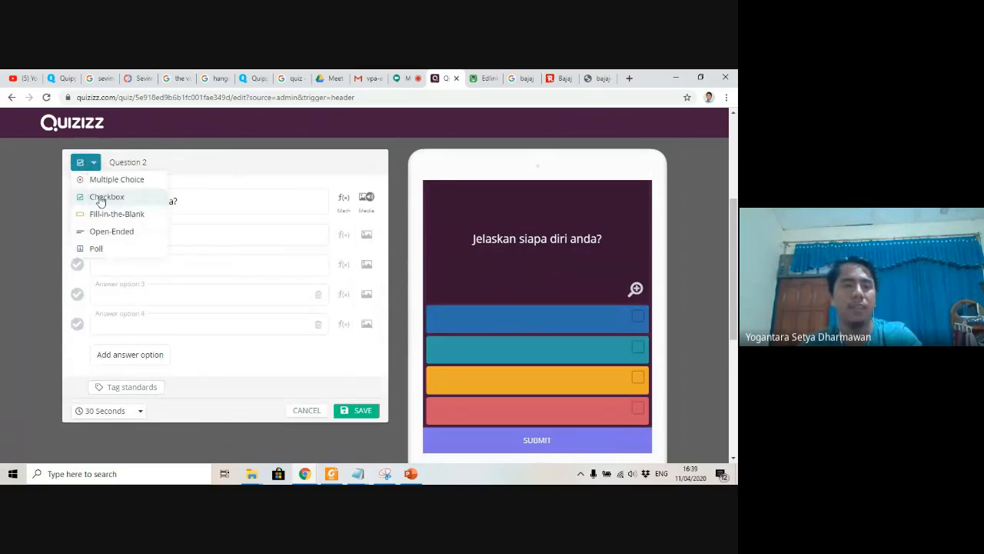
left_click(114, 216)
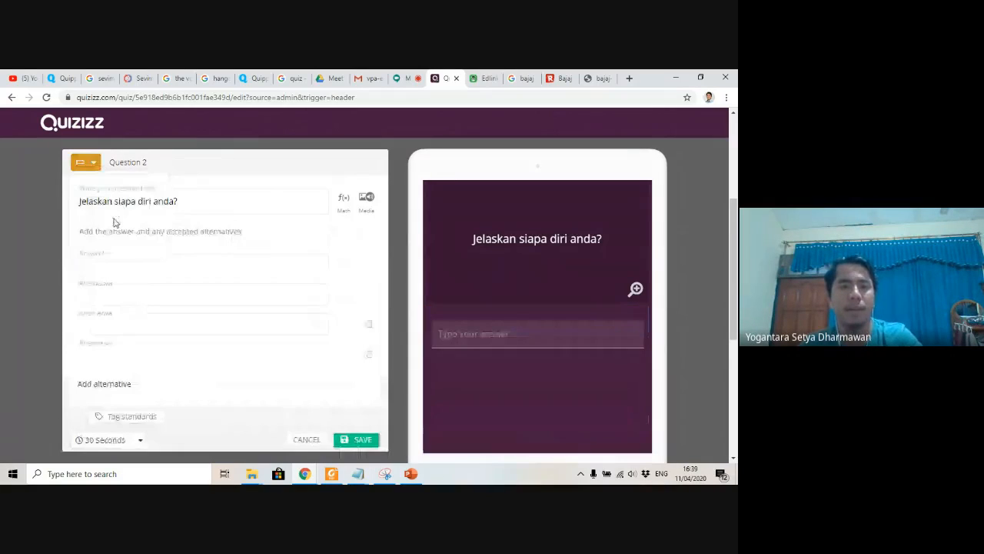
left_click(187, 268)
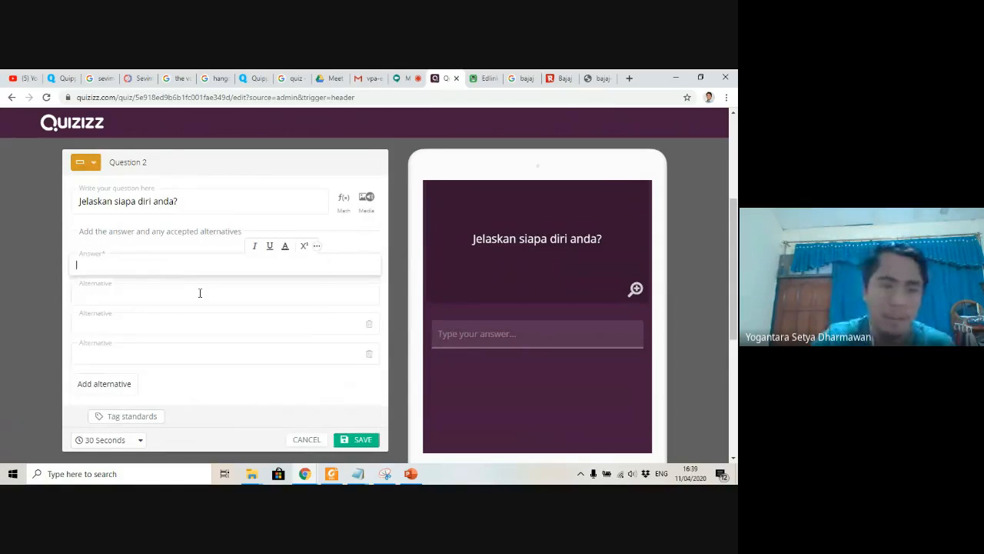
left_click(200, 292)
left_click(195, 266)
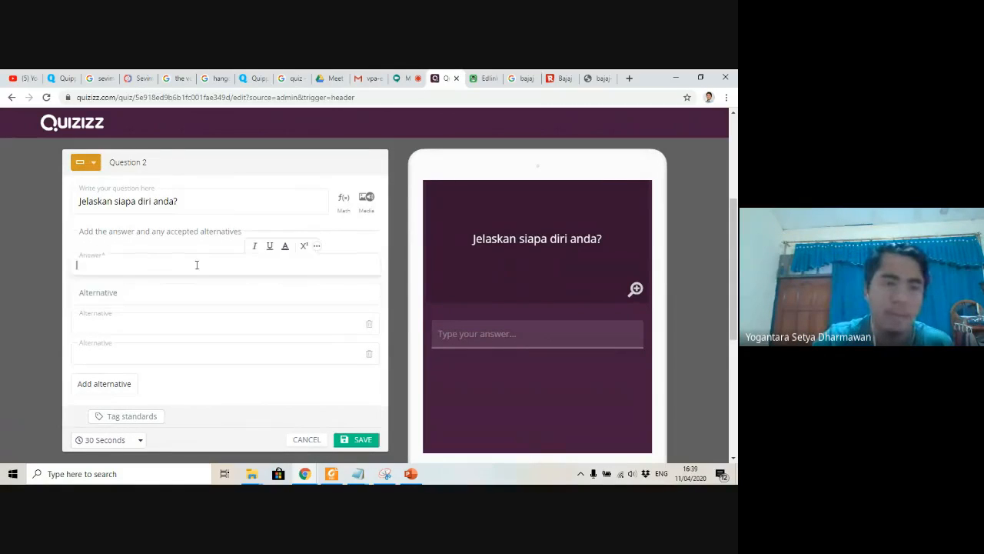
Set question 2's type back to Open-Ended and save the question
left_click(94, 164)
left_click(103, 232)
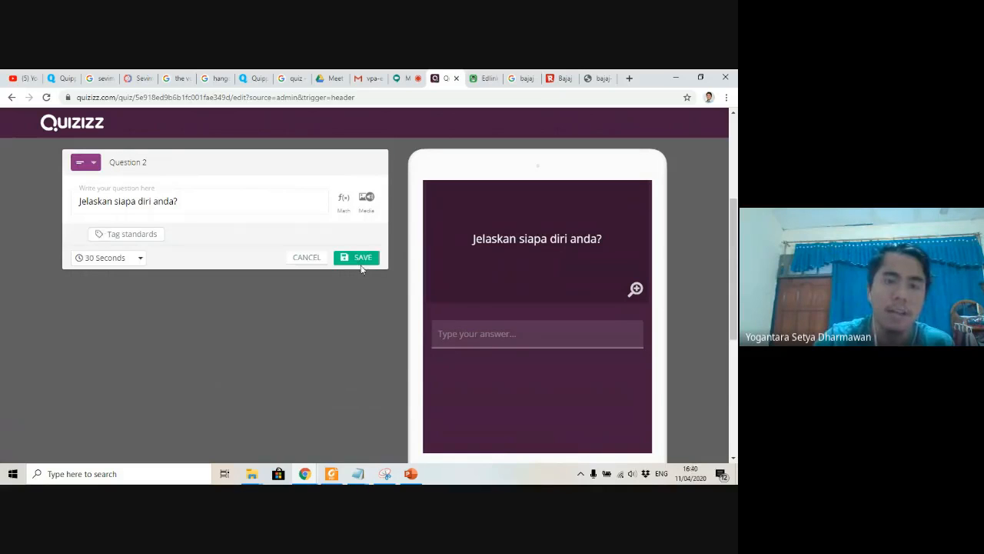
left_click(359, 260)
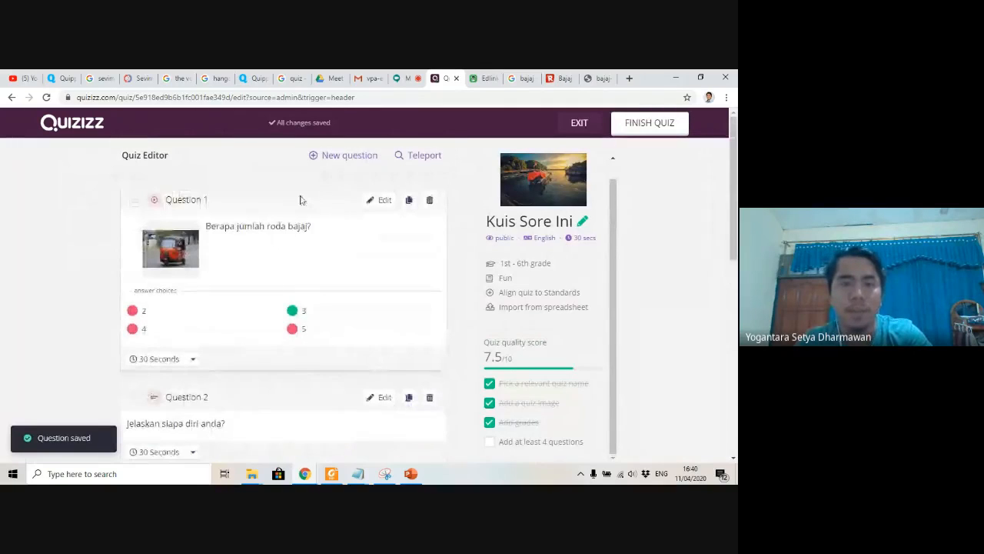
Add a new Checkbox question with the text "Berapa maksimal penumpang dalam satu bus?"
left_click(342, 157)
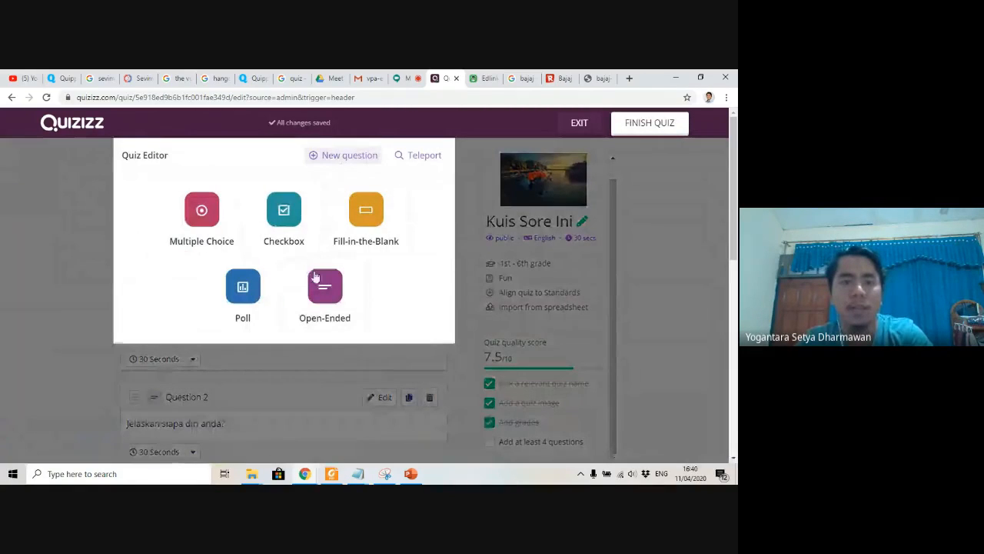
left_click(285, 219)
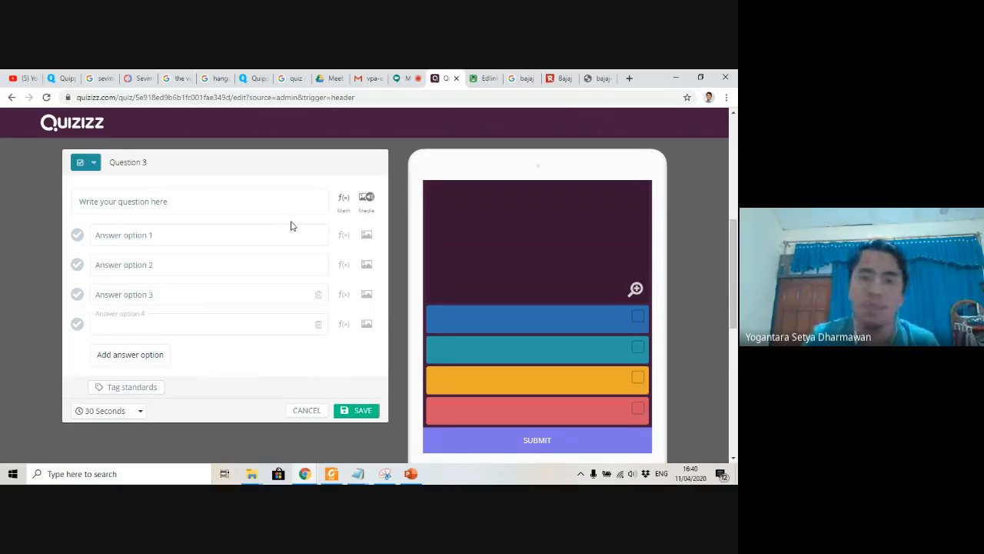
left_click(233, 205)
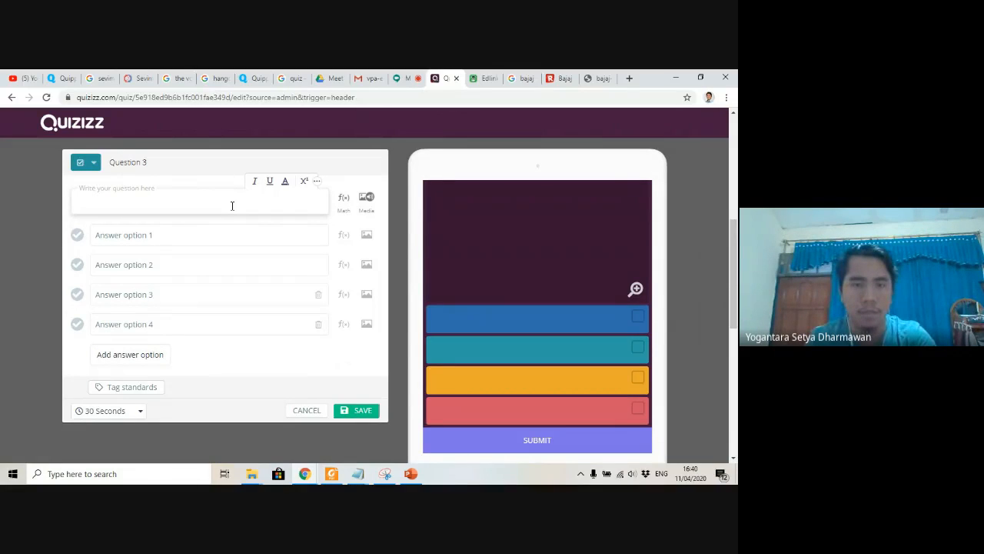
type("Berapa ")
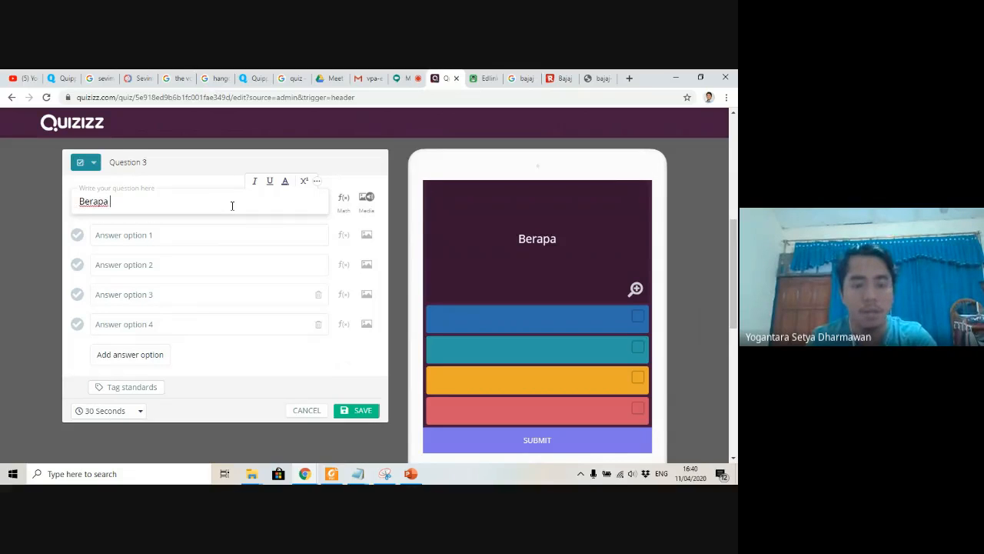
type("maksima")
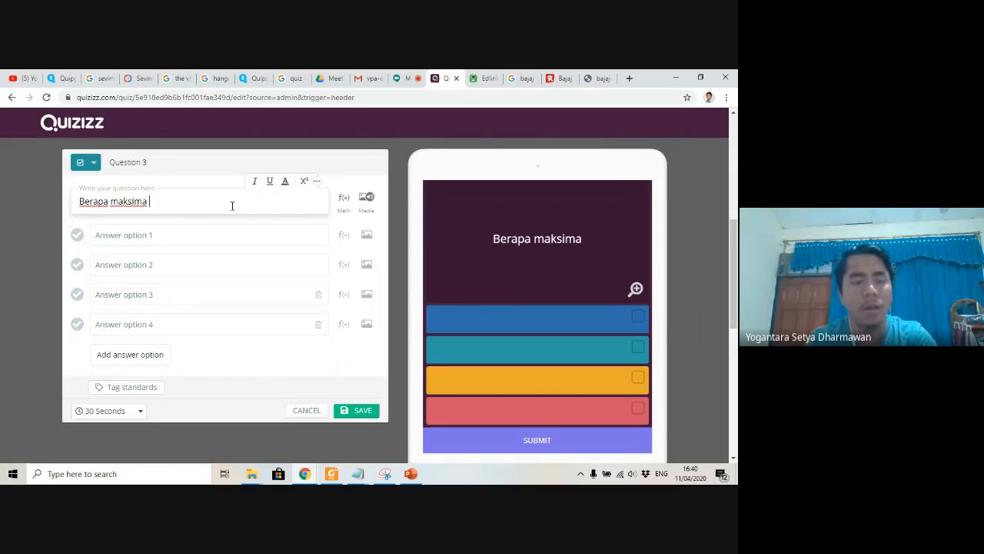
type("l penu")
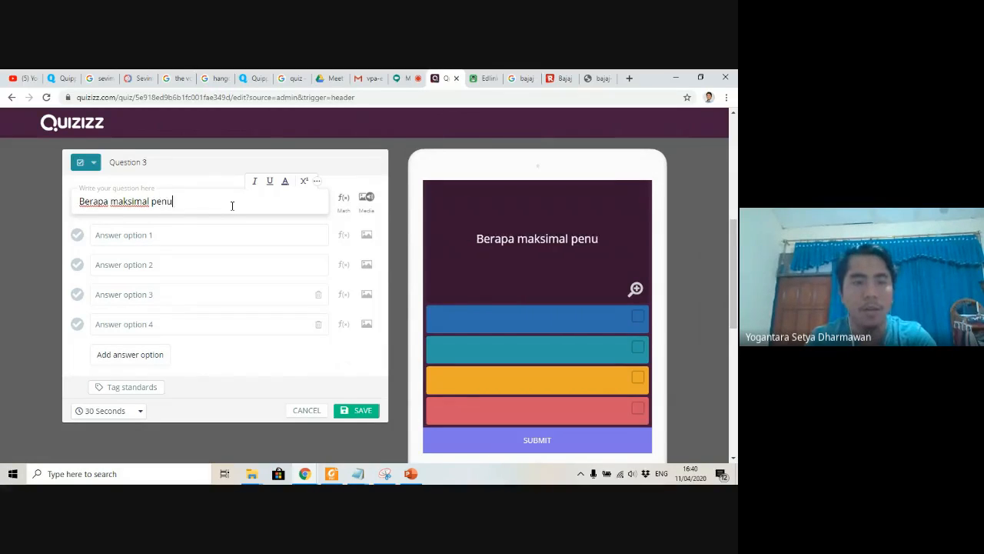
type("mpang dalam satu ")
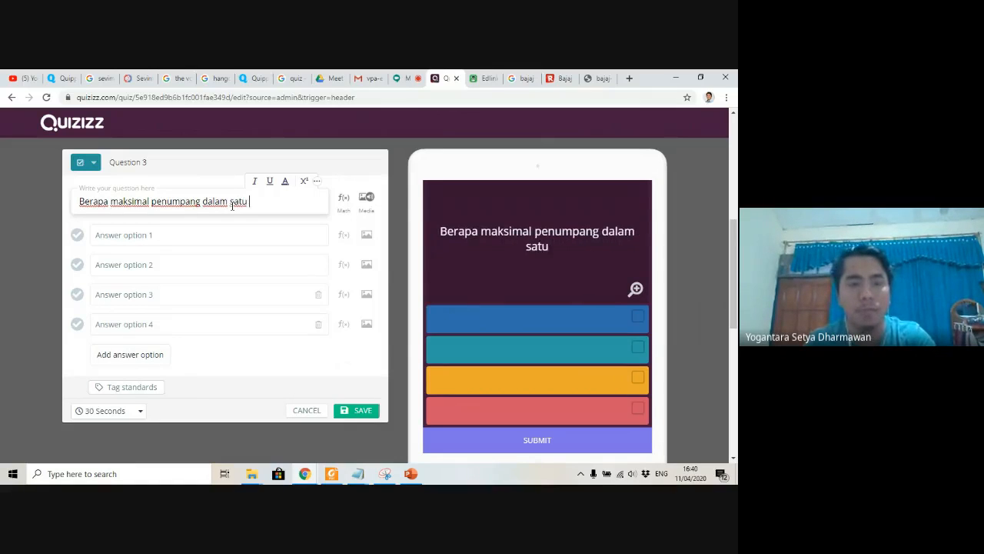
type("bus?")
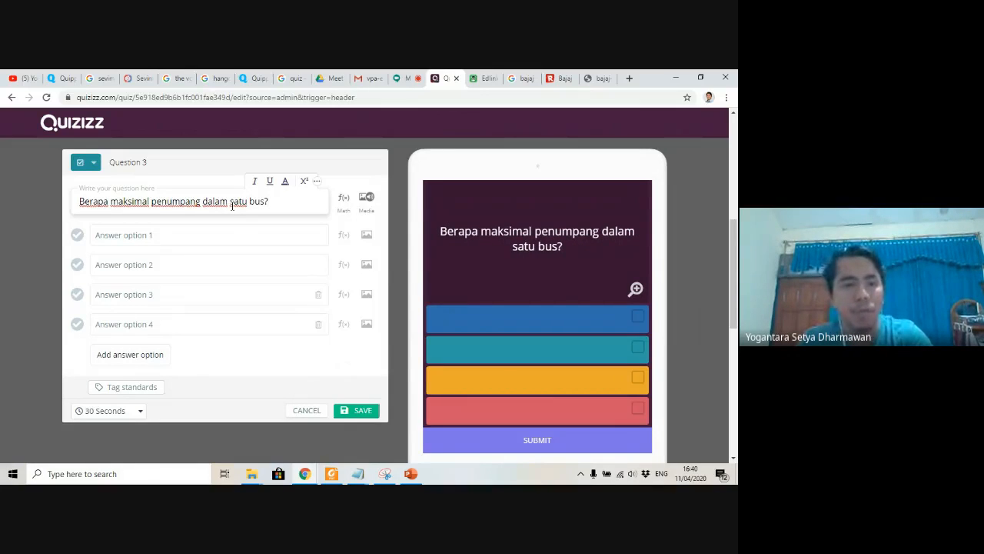
Enter 10, 20, 100 and 200 as question 3's answer options and mark 10 and 20 as correct
left_click(236, 241)
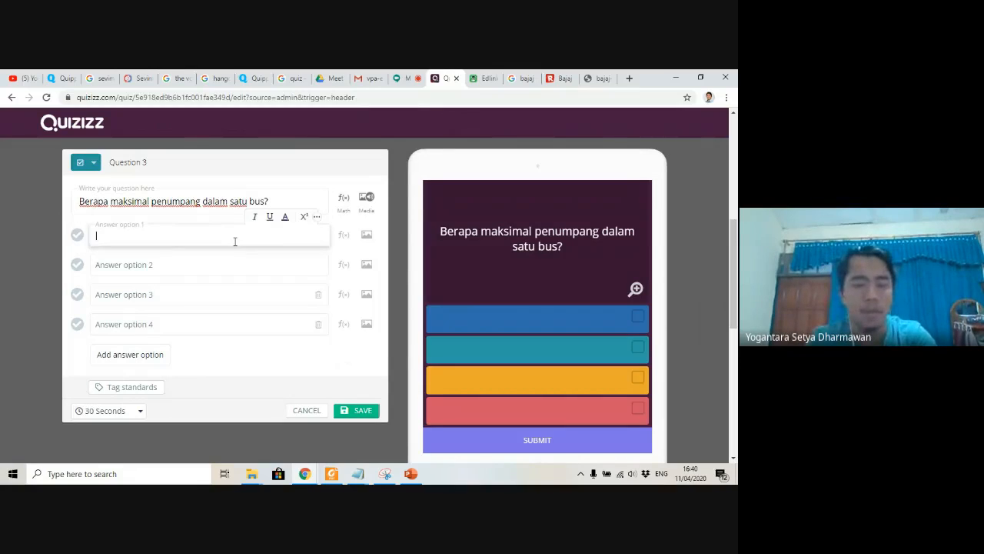
type("10")
left_click(241, 269)
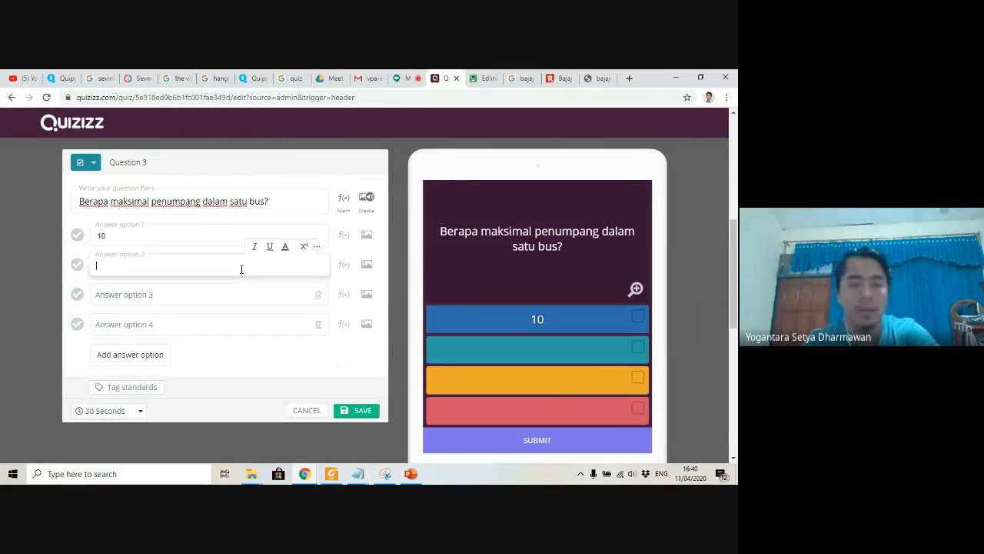
type("20")
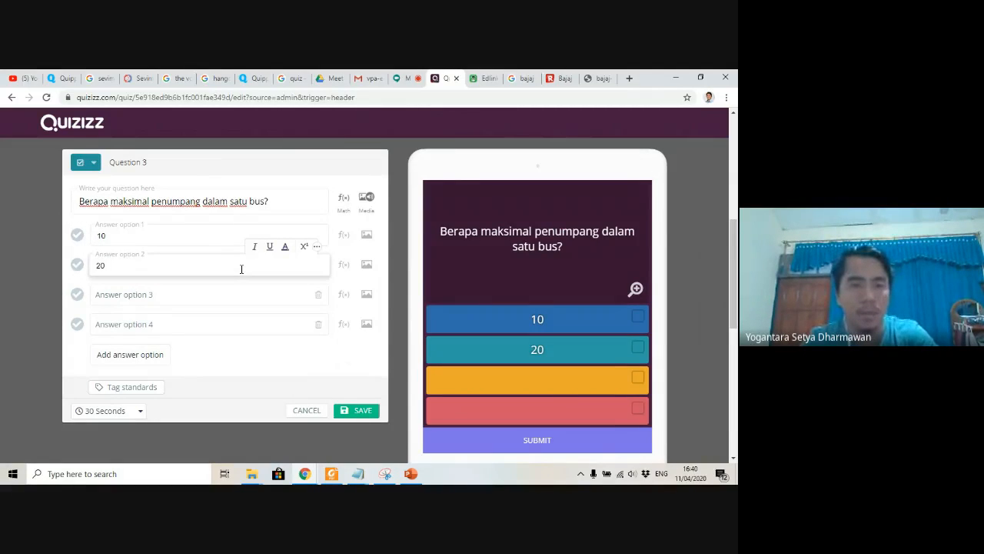
left_click(276, 206)
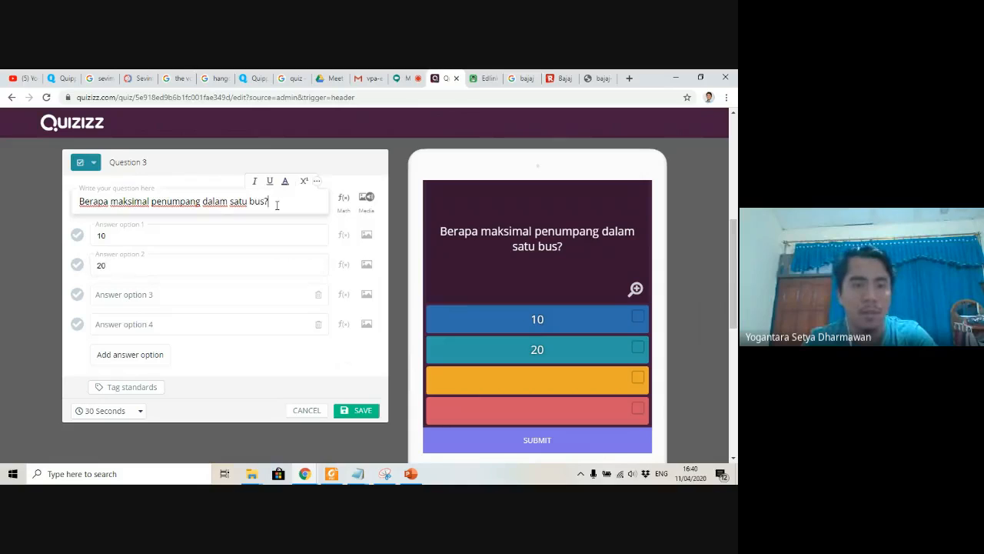
left_click(212, 294)
type("4")
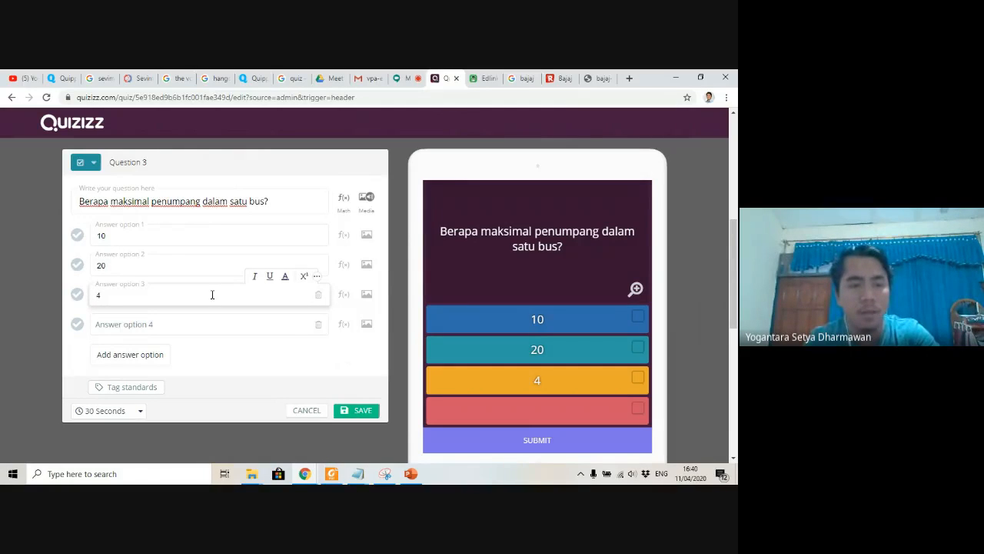
key("BackSpace")
type("100")
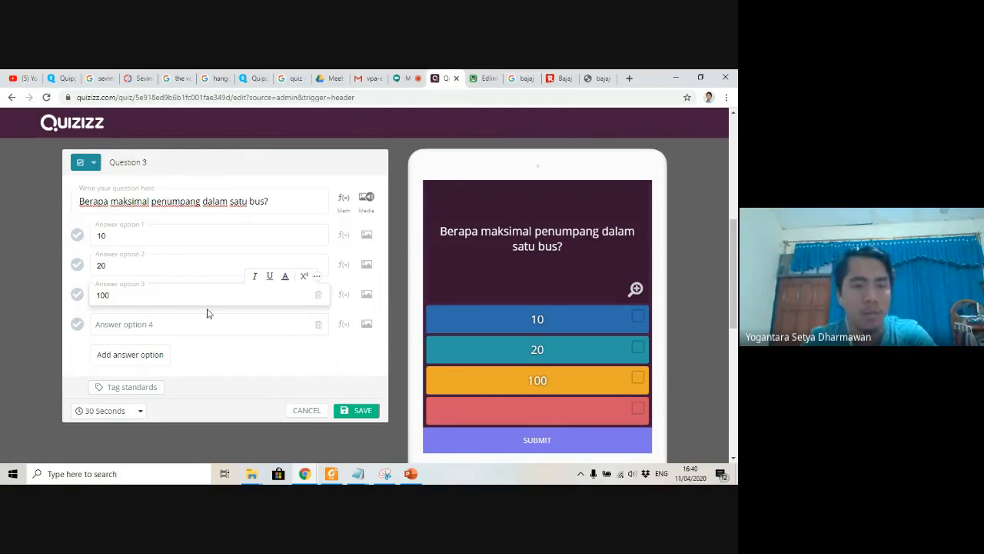
left_click(207, 316)
type("200")
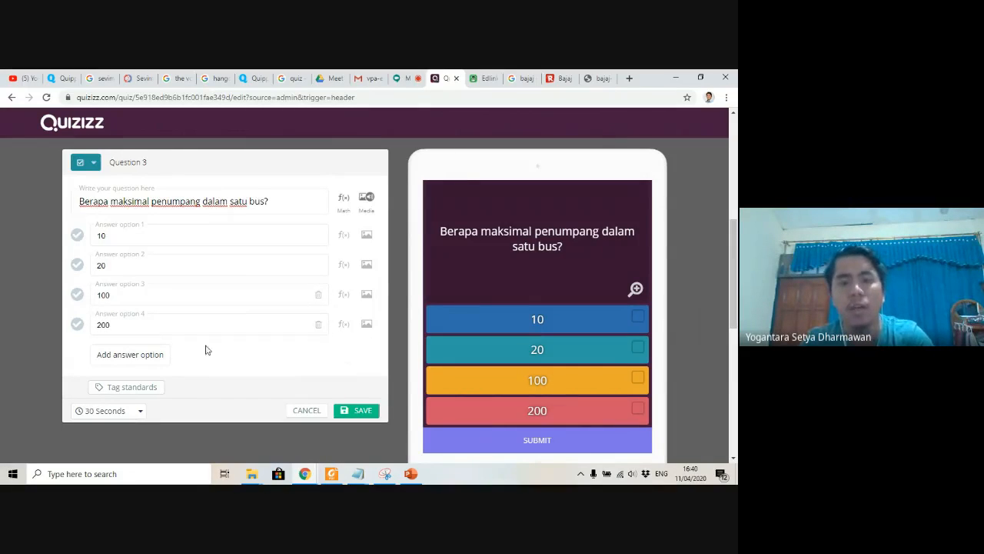
left_click(78, 237)
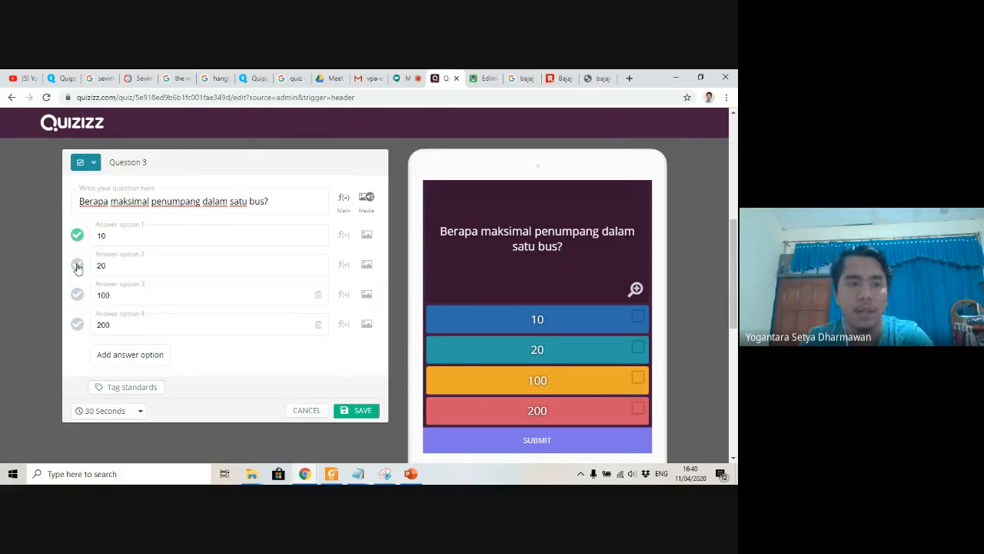
left_click(78, 265)
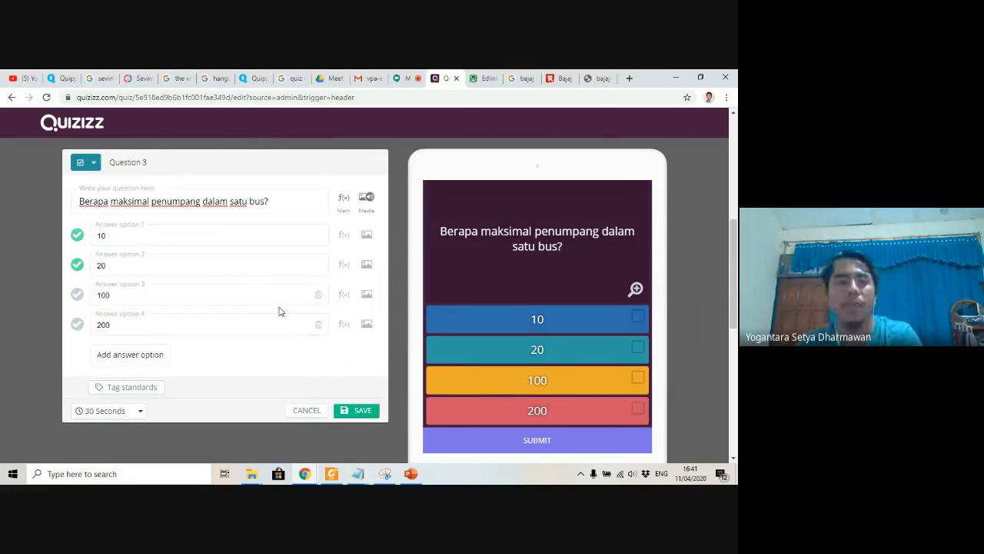
Open the media dialog for question 3's text, dismiss the file picker, and go to the image link field
left_click(365, 200)
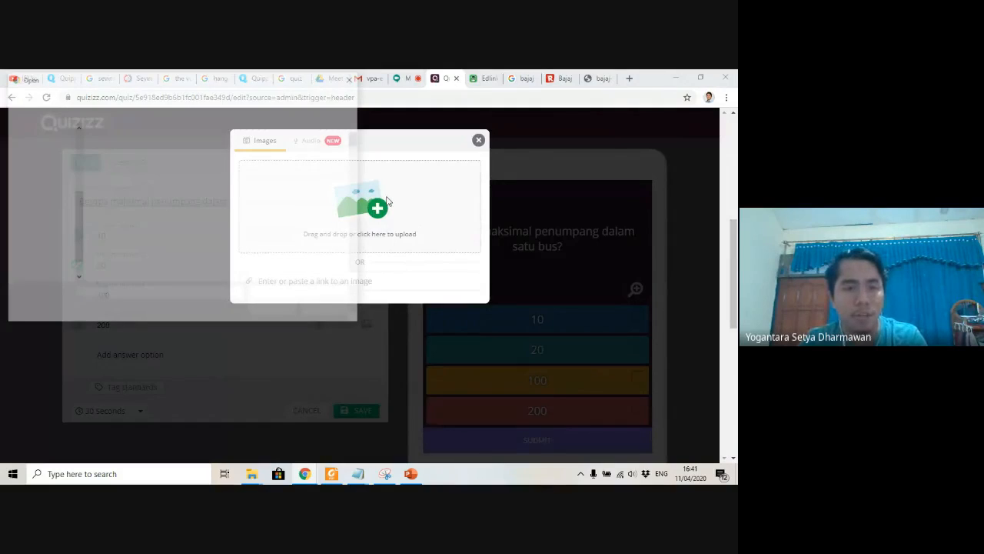
scroll(313, 233, "down", 2)
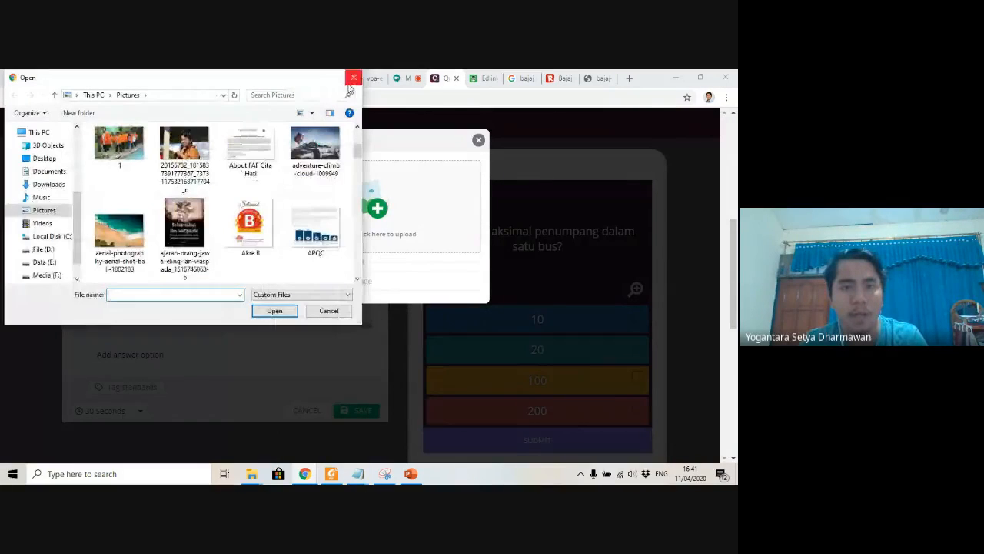
left_click(353, 78)
left_click(355, 282)
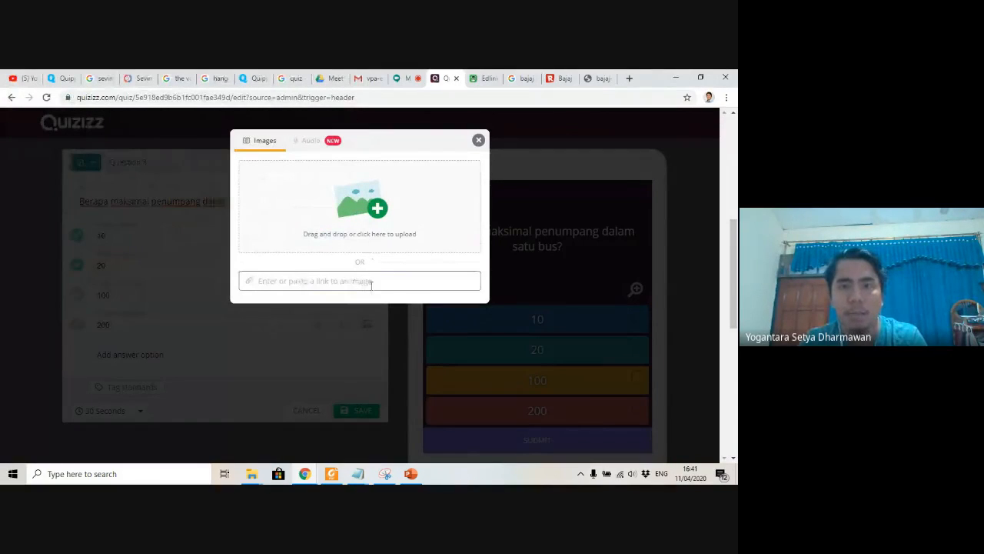
Replace the bajaj pages with a Google Images search for "bus" and open the Kompas article containing the blue electric bus photo
left_click(605, 79)
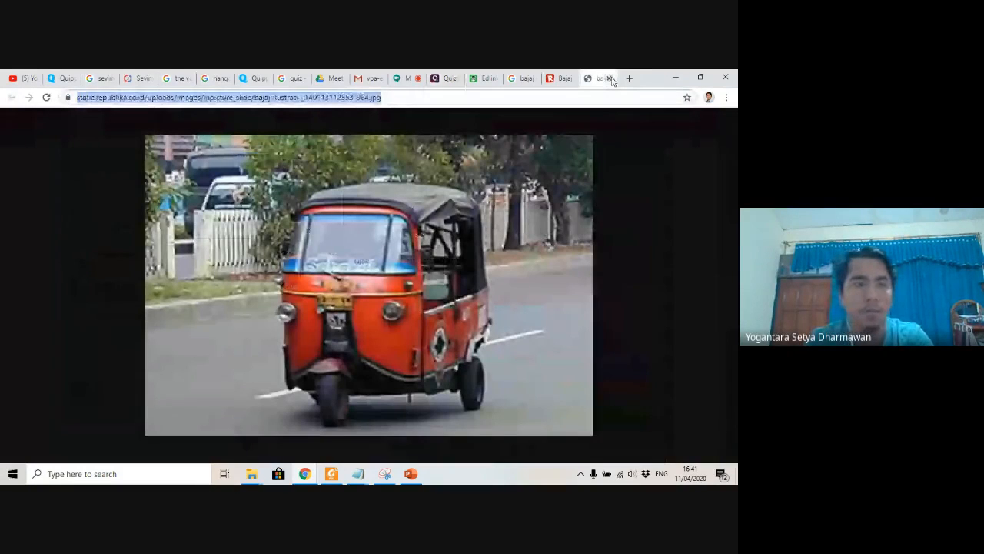
left_click(610, 78)
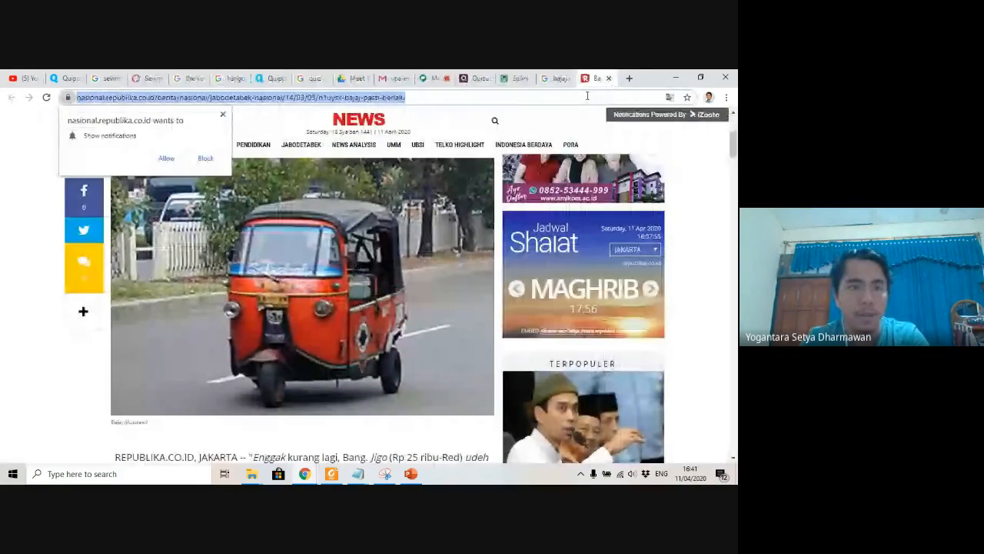
type("bus")
key("Return")
left_click(157, 167)
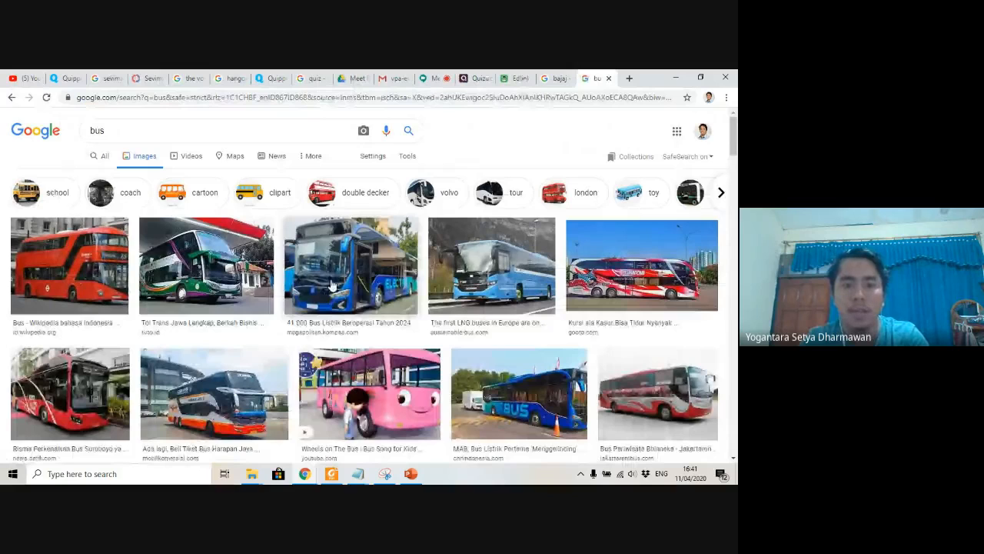
left_click(348, 322)
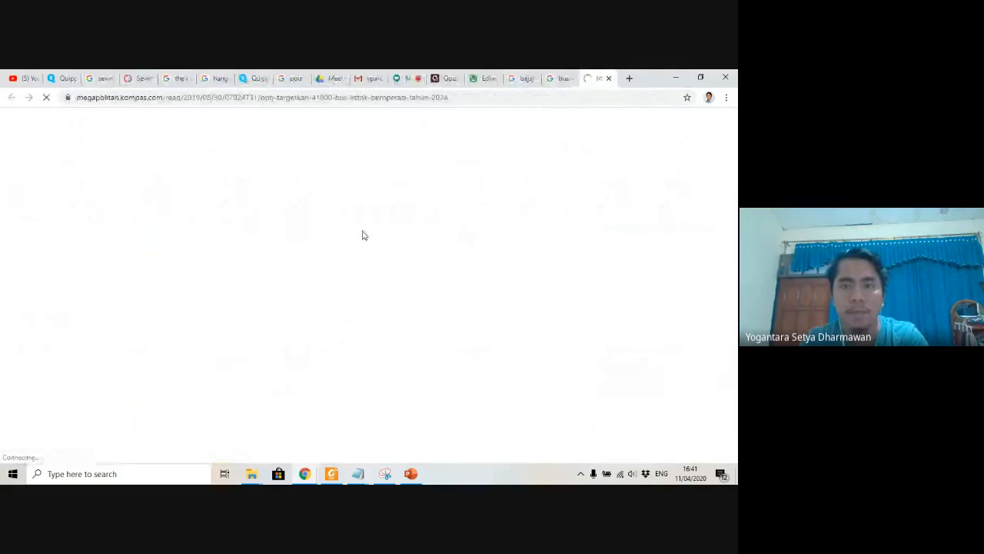
scroll(364, 235, "down", 2)
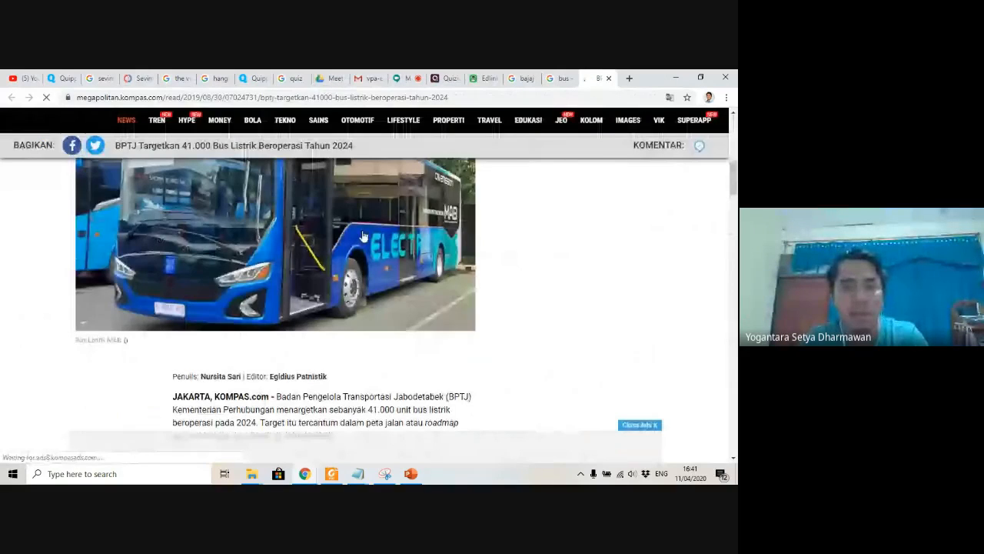
Open the article's blue electric bus photo as a standalone image in a new tab and copy its image address
right_click(275, 280)
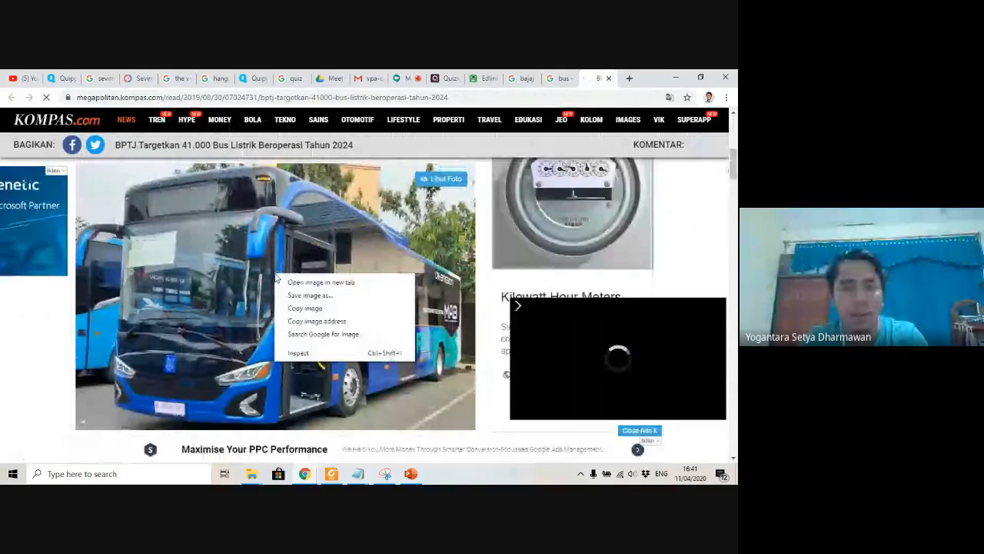
left_click(299, 282)
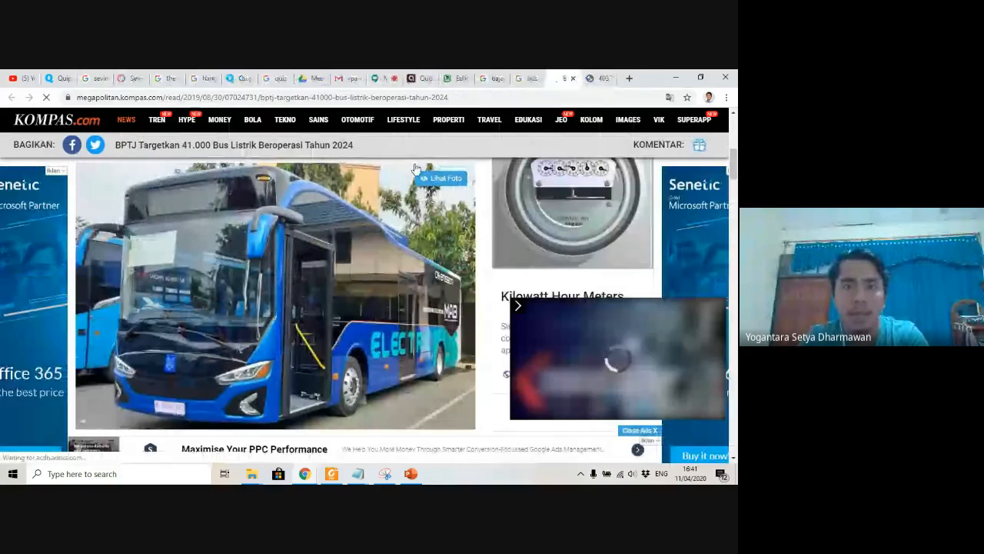
left_click(599, 78)
left_click(386, 97)
right_click(386, 97)
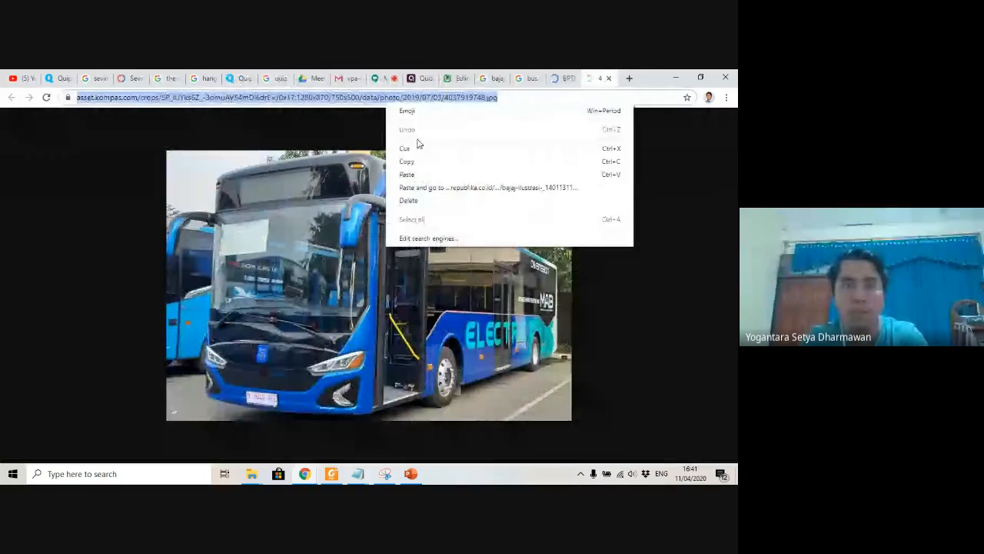
left_click(415, 161)
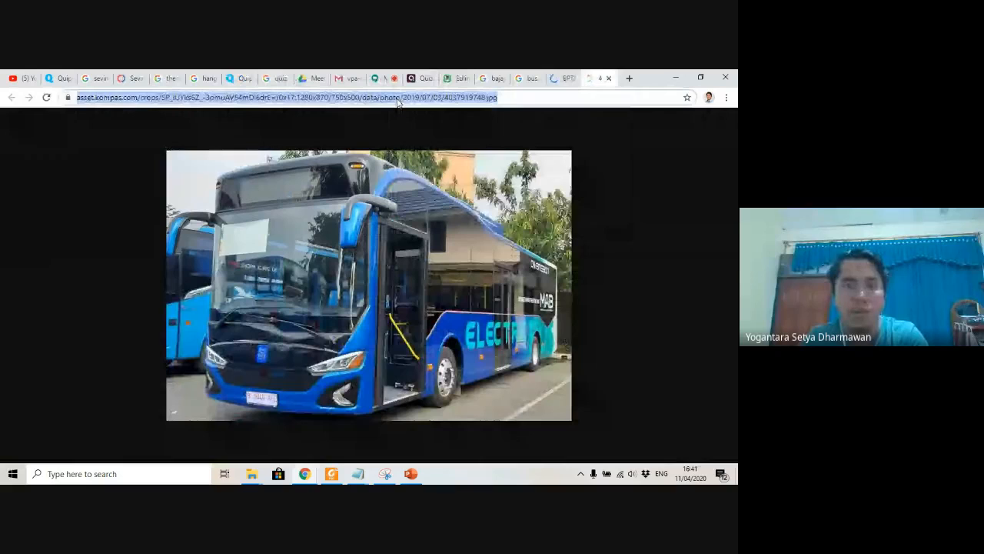
Add the copied bus photo link as question 3's image in the Quizizz editor and save the question
left_click(421, 78)
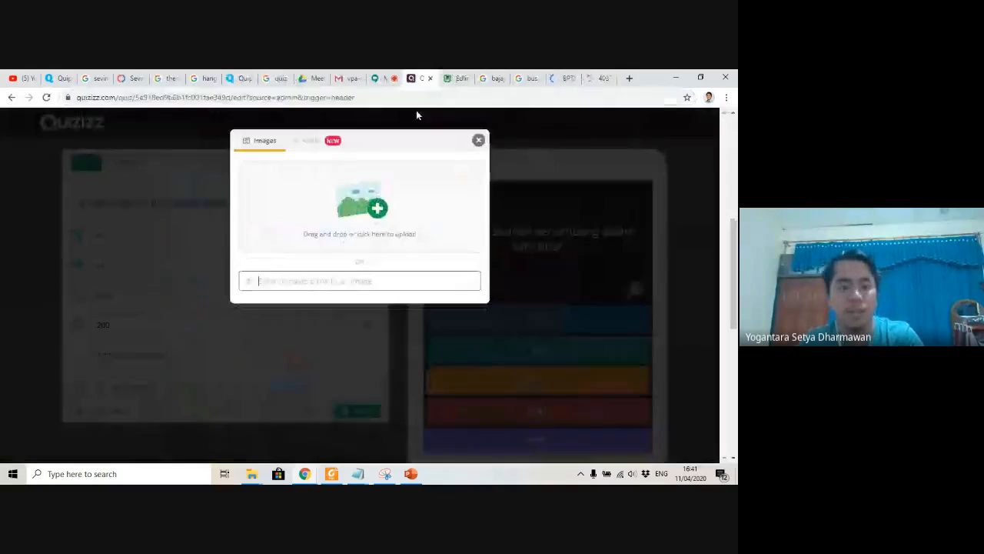
left_click(352, 280)
key("ctrl+v")
left_click(454, 308)
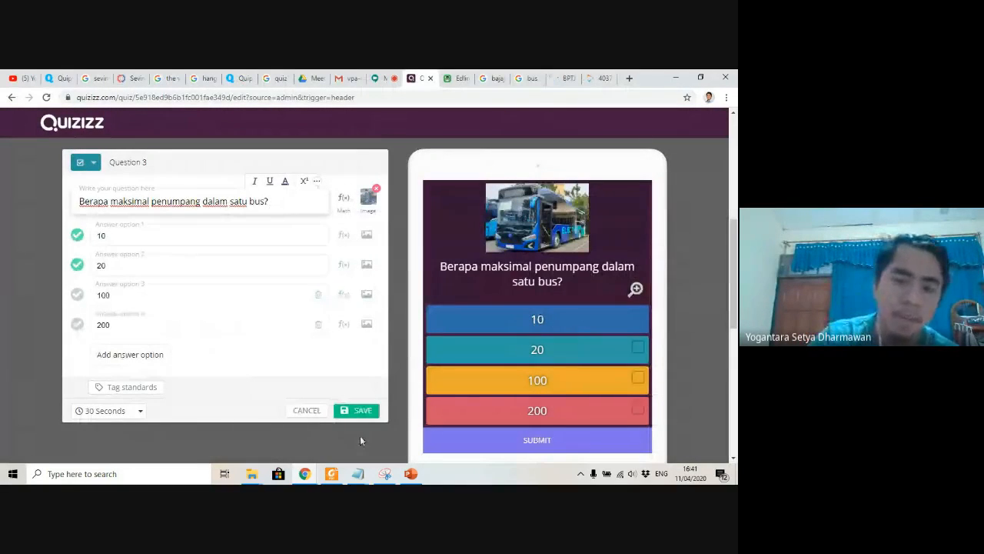
left_click(363, 414)
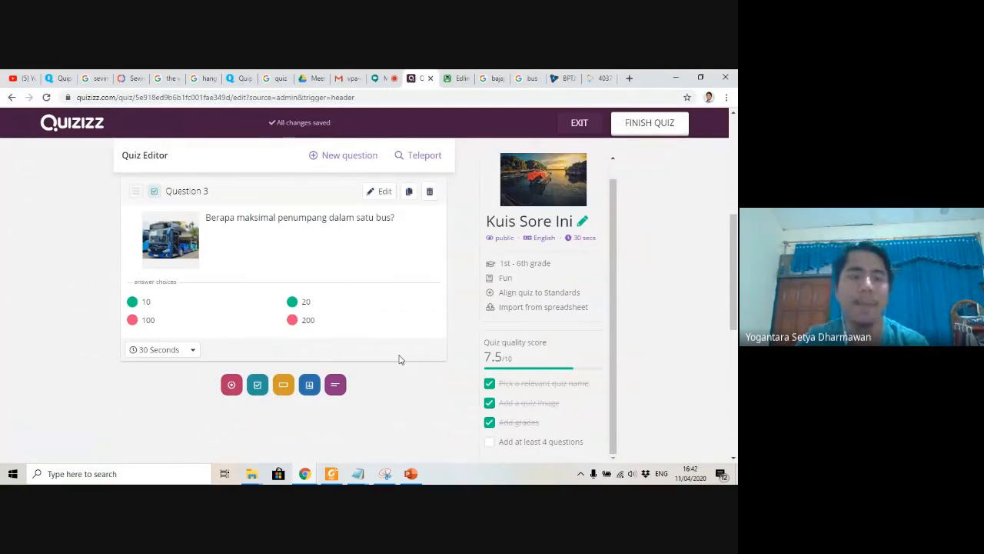
Review the quiz's existing questions, then open Teleport and examine the questions of the public quiz "PIE Kuis Sem 1 Sore"
scroll(360, 366, "up", 4)
scroll(360, 352, "down", 3)
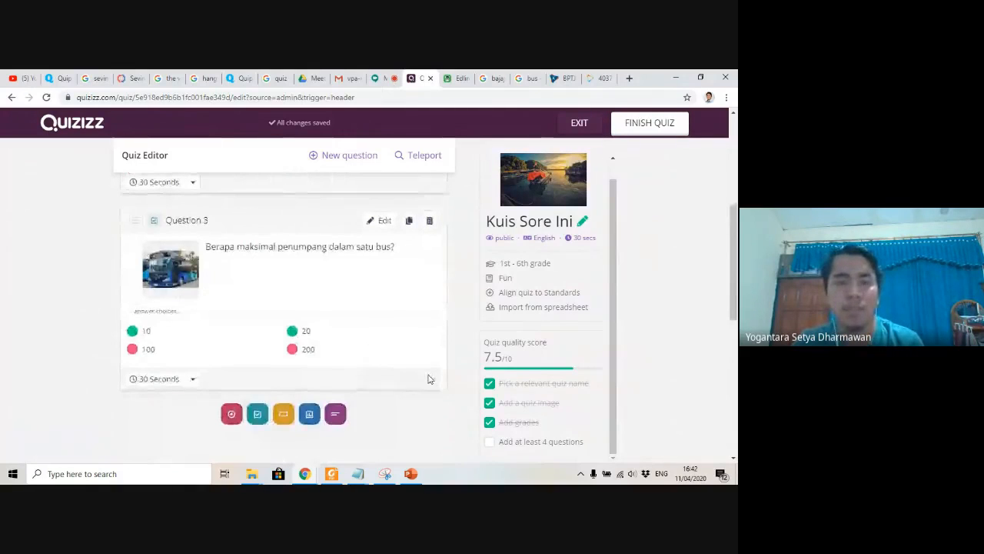
scroll(428, 377, "up", 3)
scroll(374, 380, "down", 2)
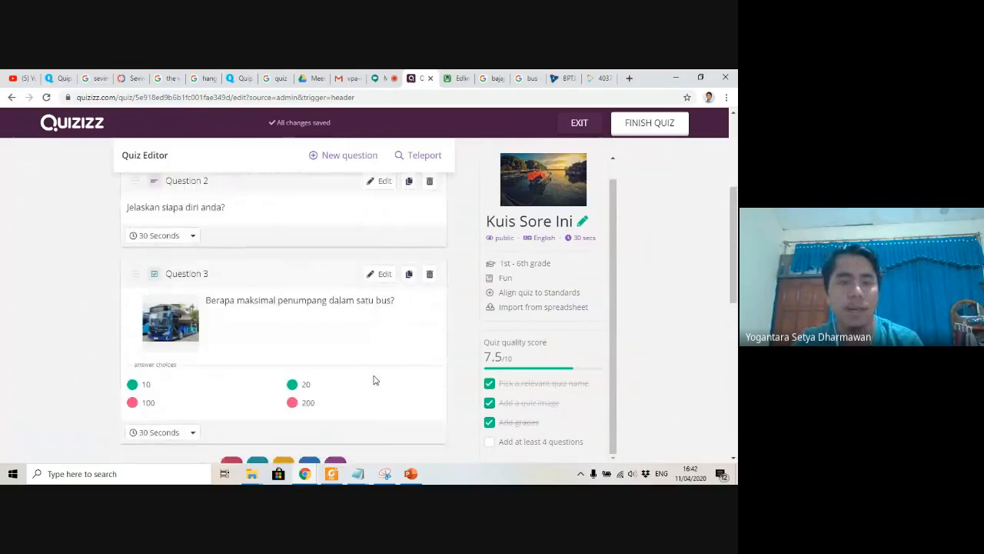
scroll(373, 379, "up", 3)
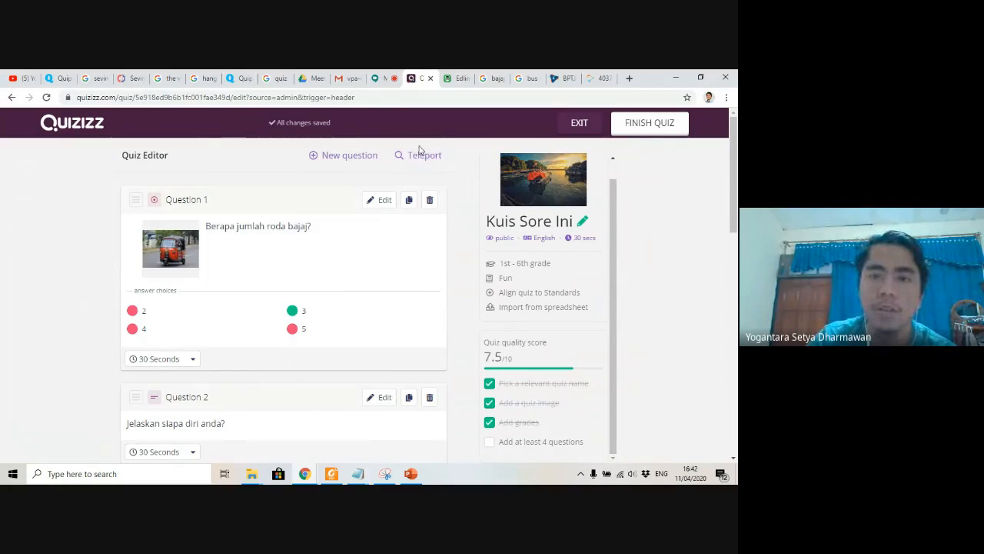
left_click(420, 157)
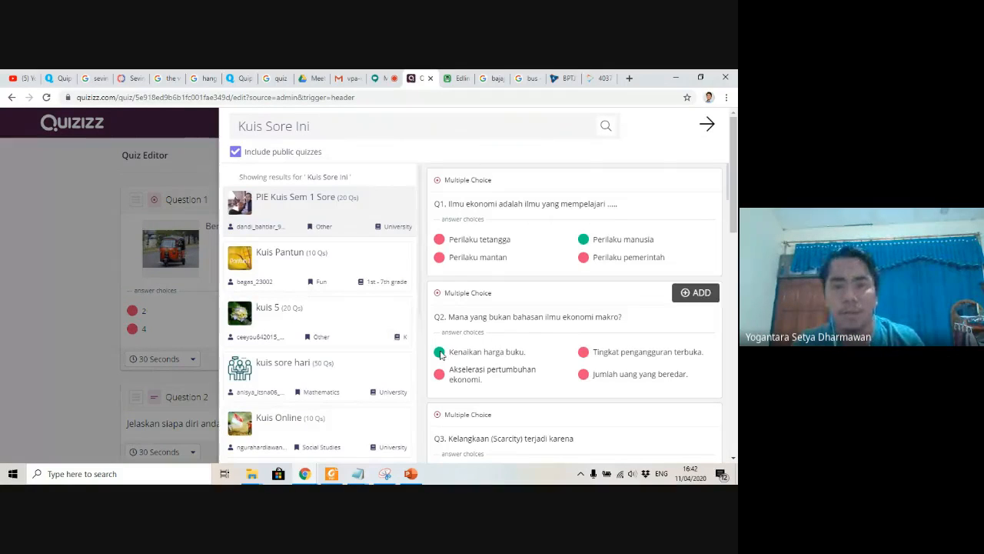
scroll(515, 339, "down", 1)
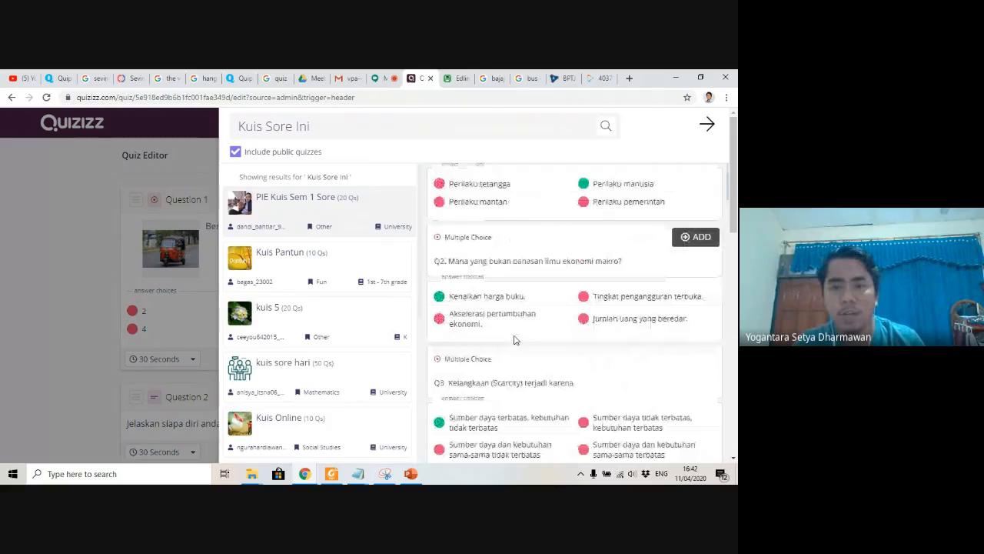
scroll(516, 339, "down", 4)
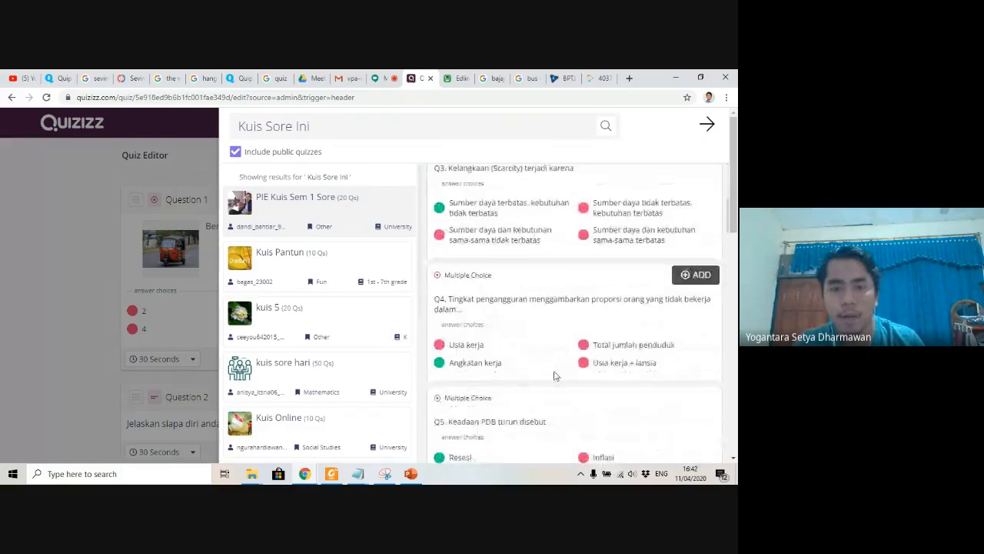
scroll(531, 379, "down", 2)
scroll(529, 378, "up", 1)
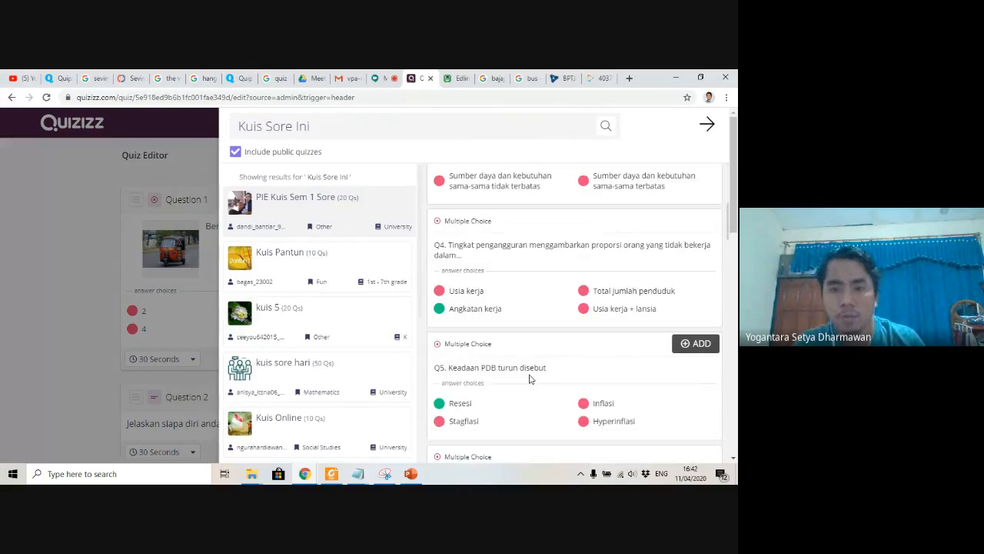
scroll(511, 375, "down", 2)
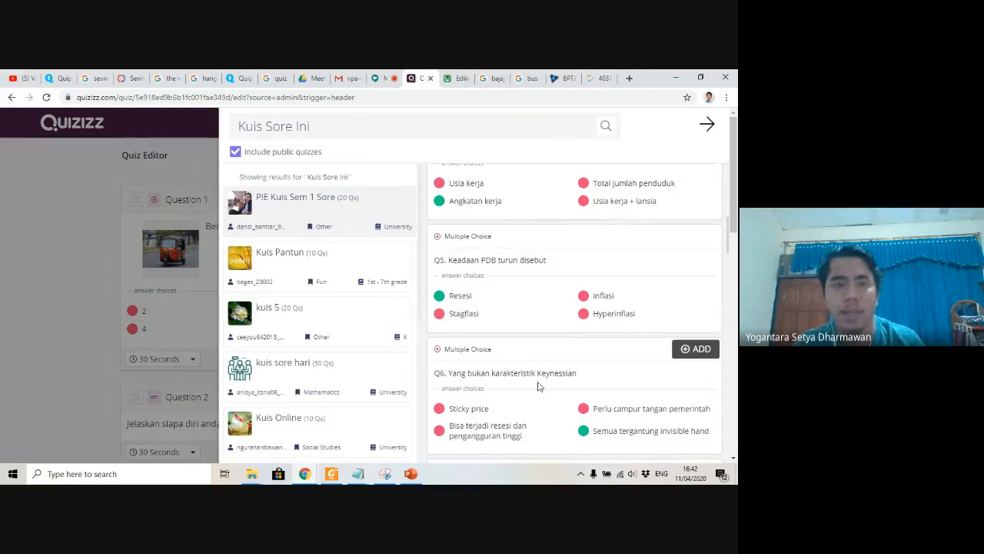
Search Teleport's public quizzes for "tebak gambar"
left_click(330, 127)
left_click_drag(330, 127, 223, 127)
type("teba")
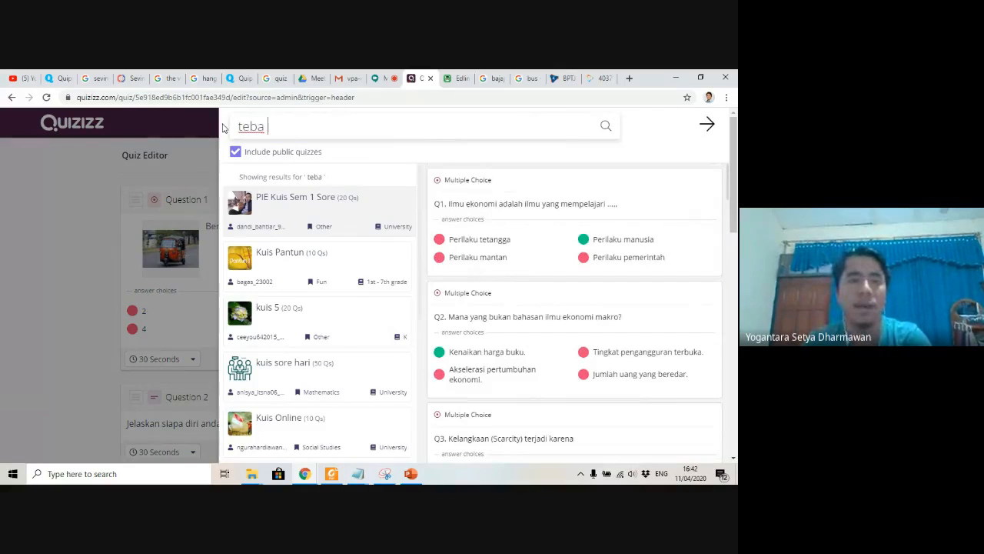
type("k bamba")
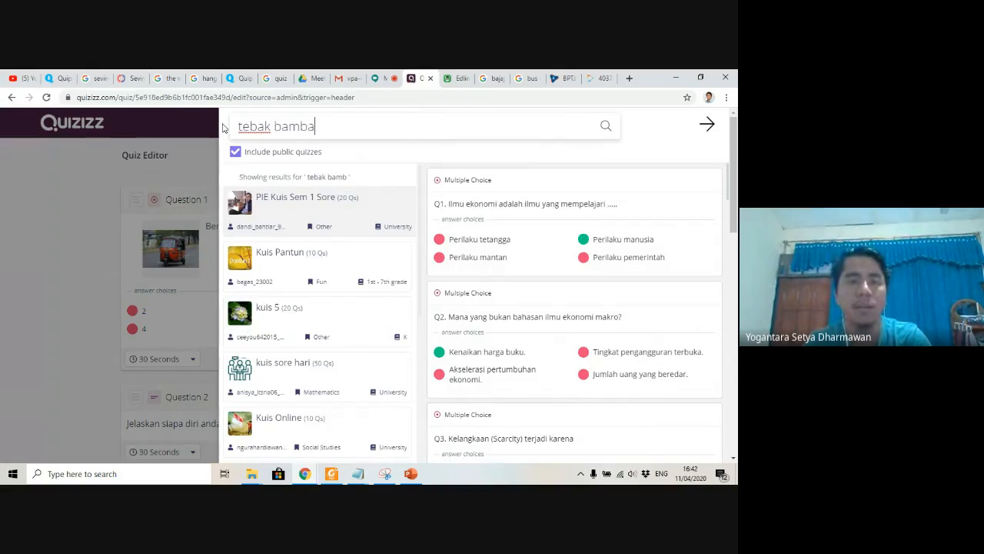
key("BackSpace")
key("BackSpace")
key("BackSpace")
key("BackSpace")
key("BackSpace")
type("gamba")
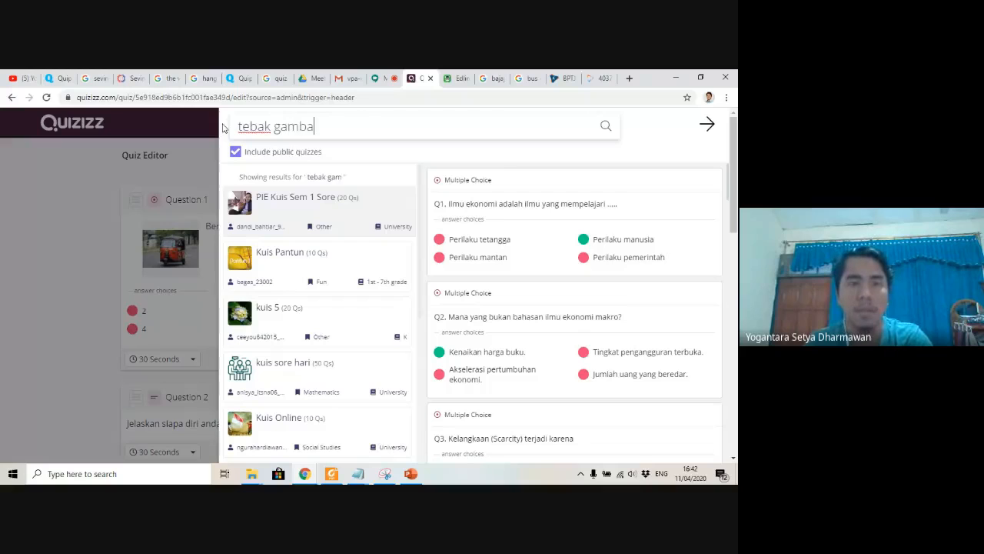
type("r")
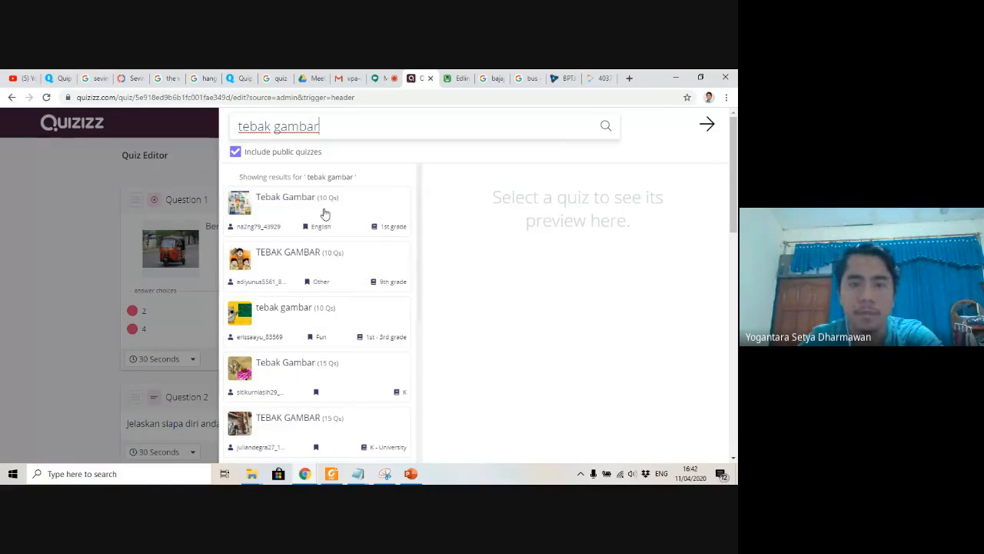
Add the cat picture question (Q3) from the 10-question, 1st grade English quiz "Tebak Gambar" to the quiz
left_click(356, 209)
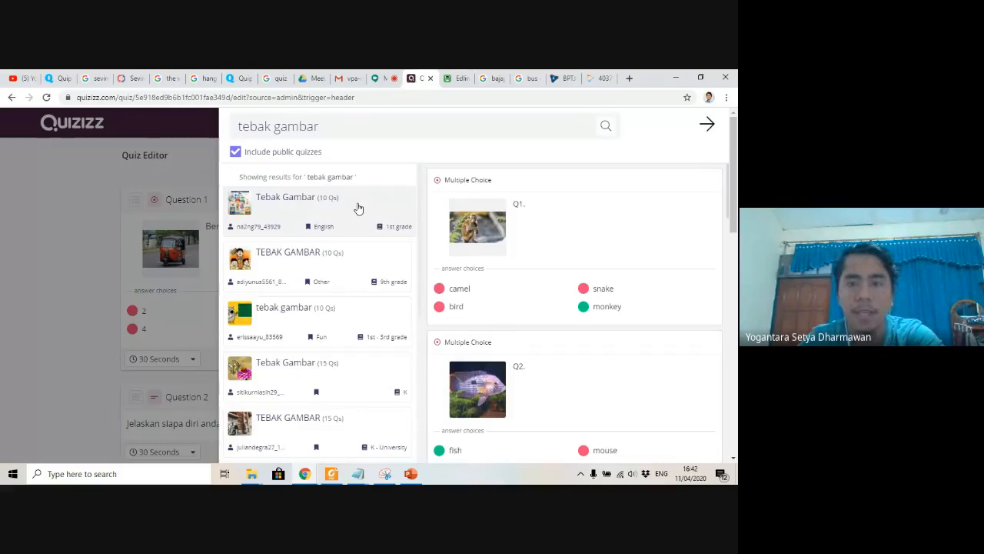
scroll(523, 279, "down", 1)
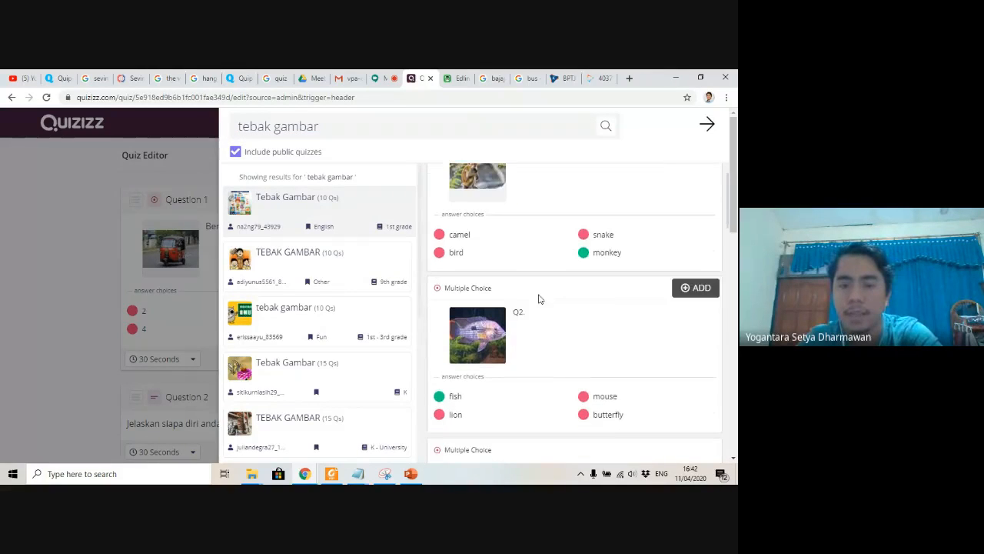
scroll(560, 344, "down", 3)
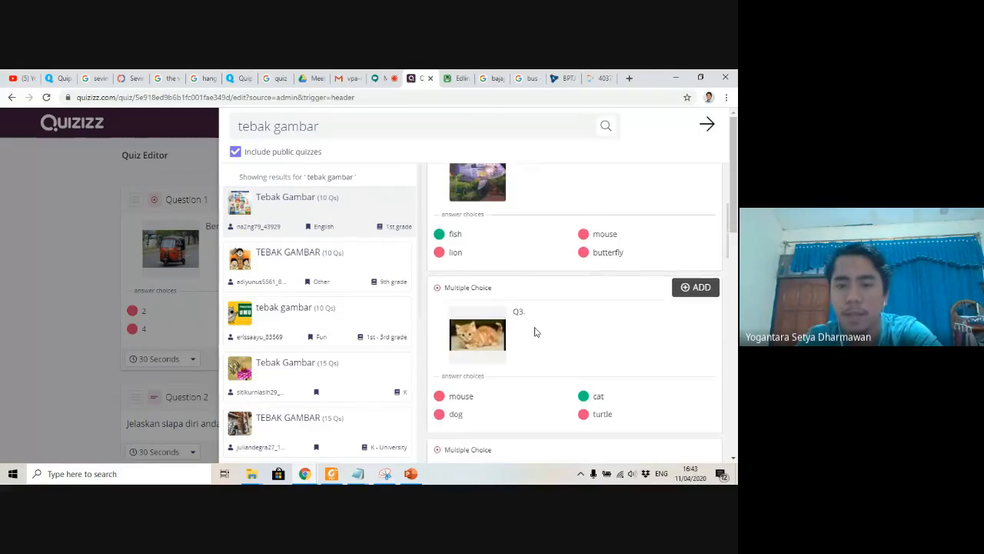
scroll(547, 339, "down", 1)
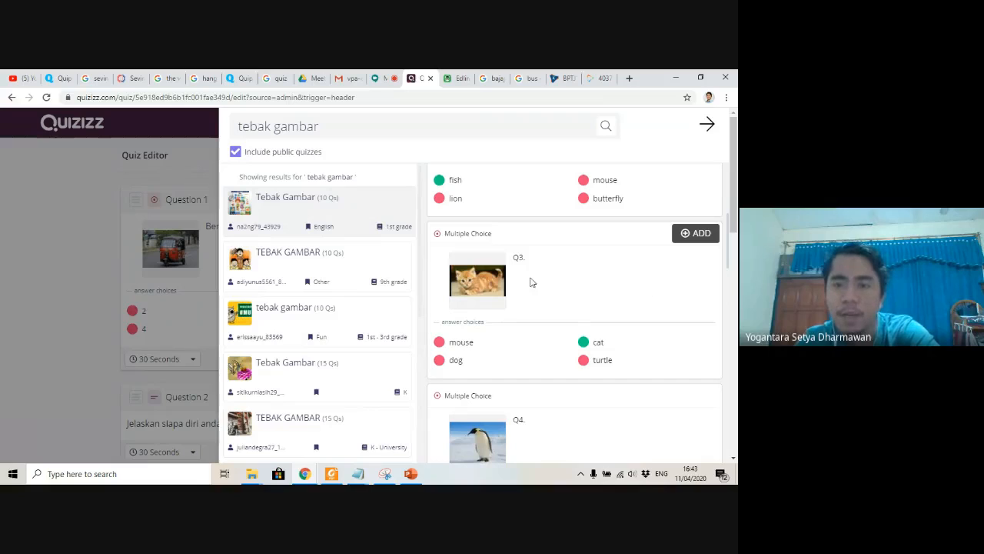
left_click(685, 235)
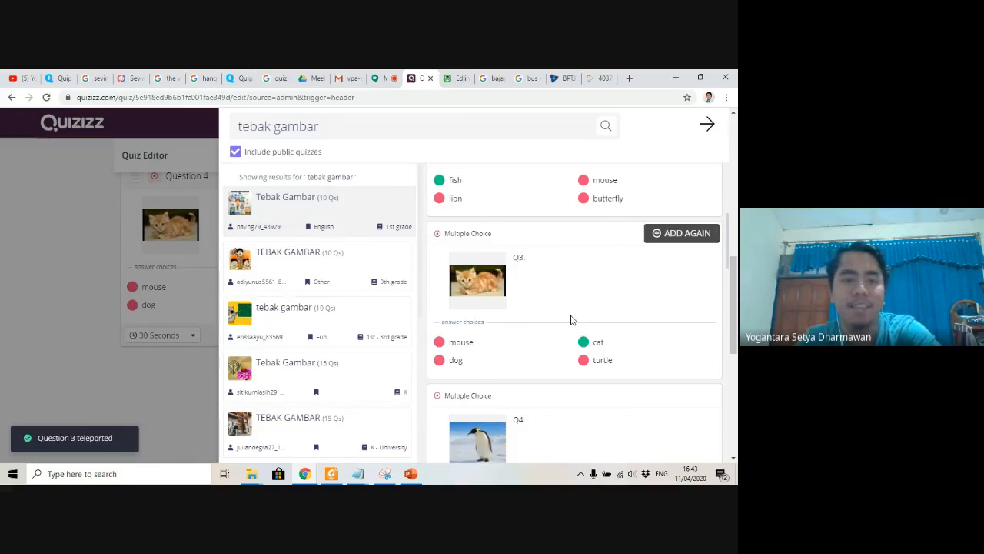
Add the question "HEWAN YANG BISA BERENANG?" from the 9th grade quiz "TEBAK GAMBAR" to the quiz
scroll(565, 320, "down", 3)
scroll(566, 319, "down", 6)
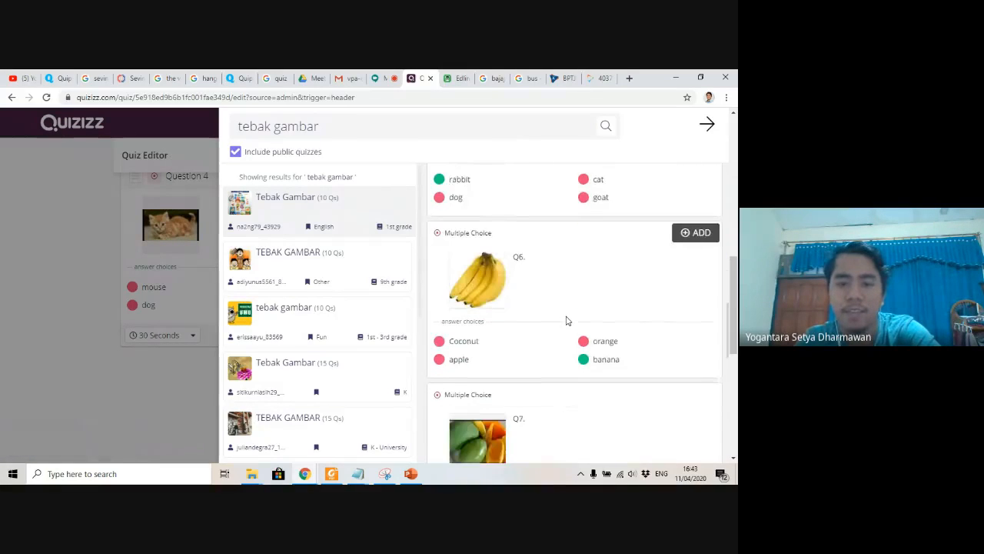
left_click(346, 269)
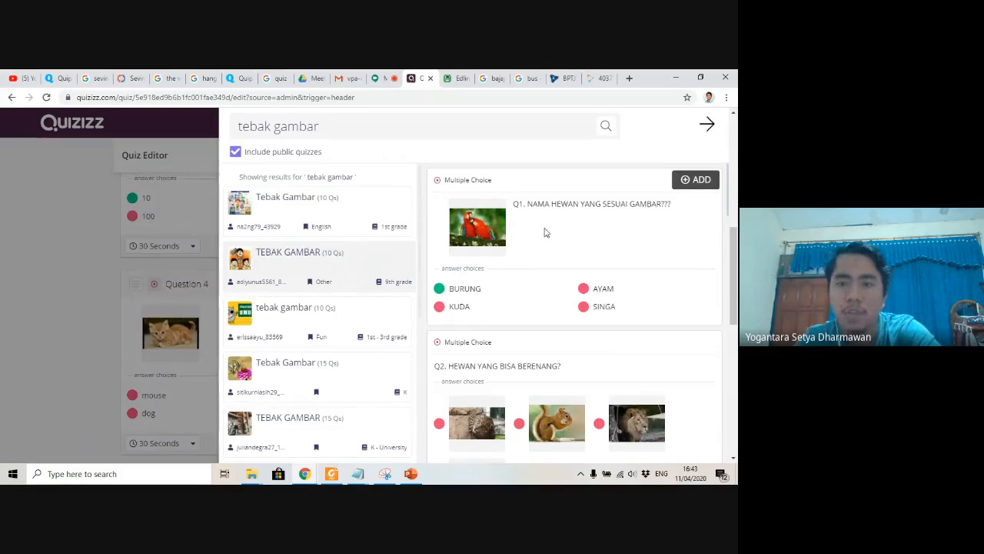
scroll(562, 292, "down", 1)
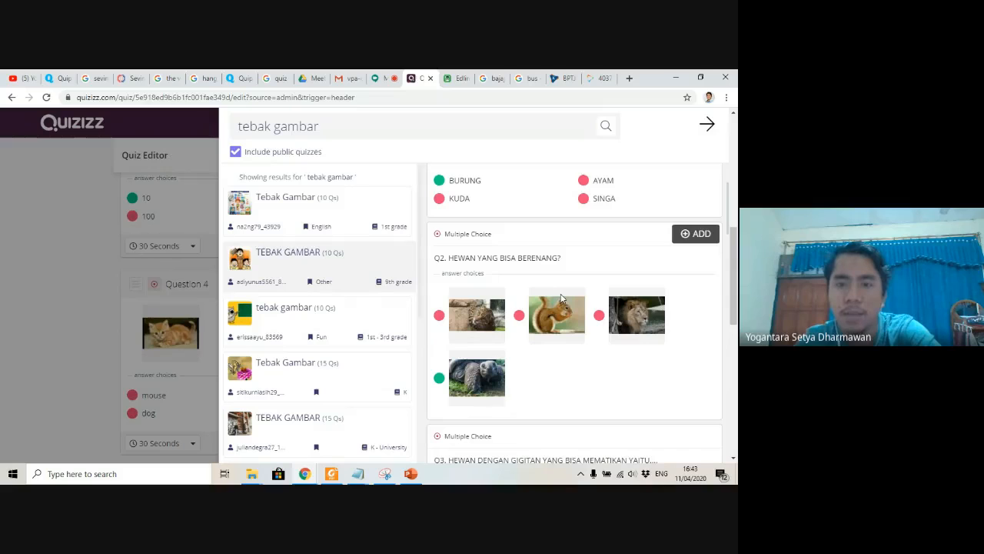
scroll(561, 298, "down", 1)
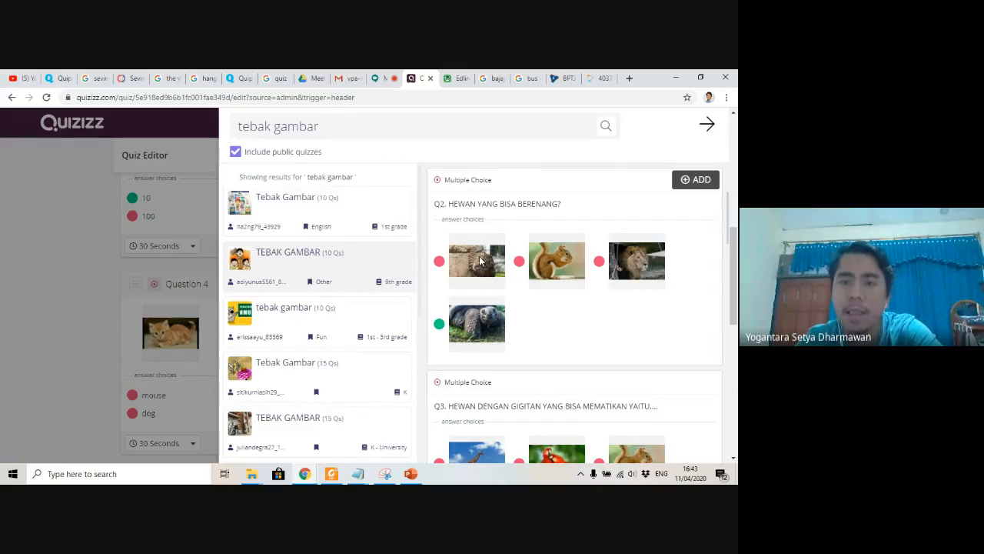
left_click(689, 184)
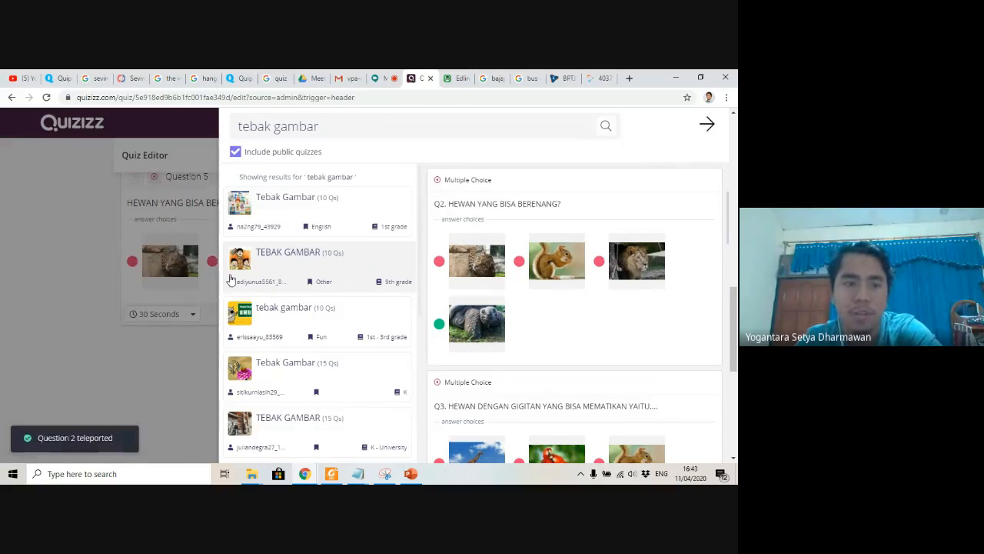
Search Teleport's public quizzes for "ekonomi" and preview the 20-question quiz "EKONOMI" for grades 10 to 12
scroll(542, 355, "down", 2)
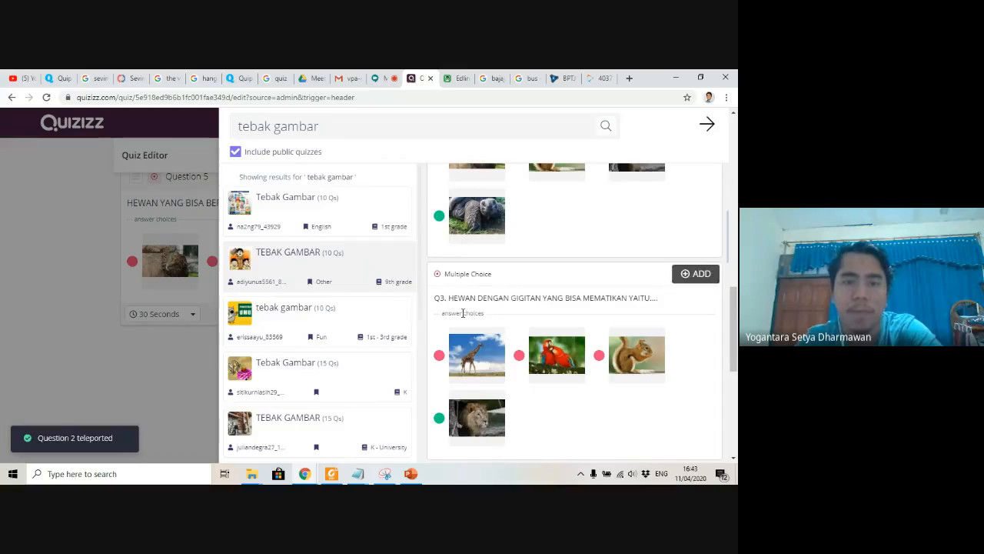
scroll(460, 315, "up", 3)
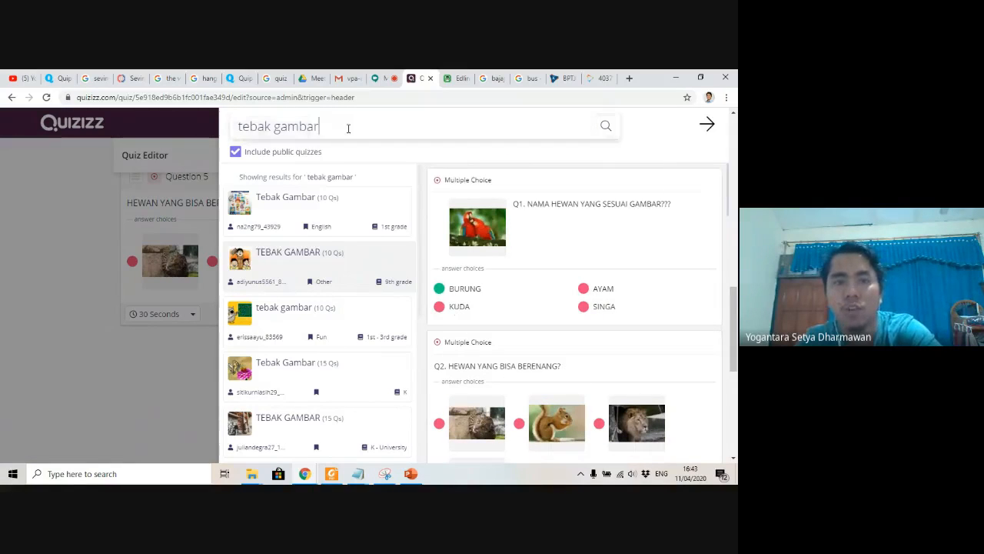
left_click_drag(346, 126, 227, 128)
type("eknom")
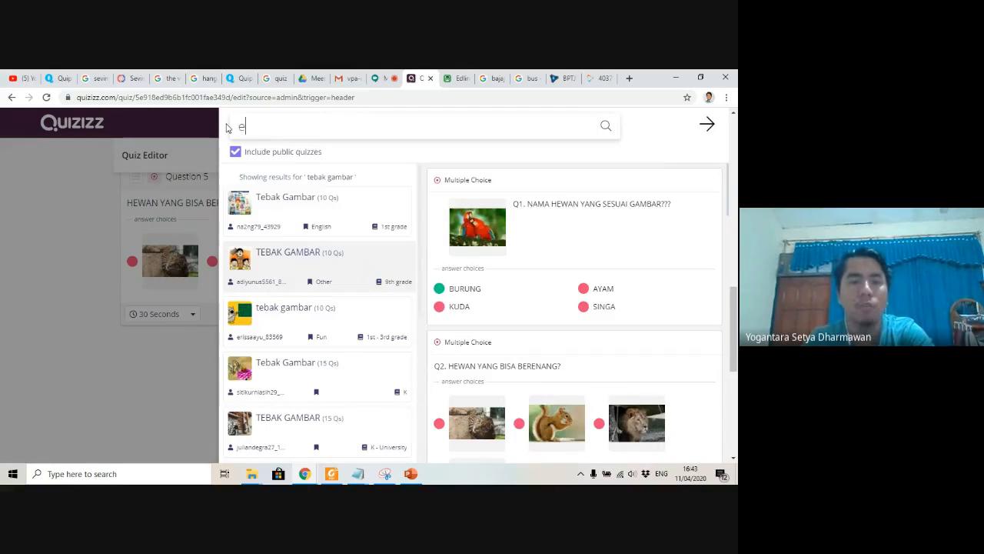
key("BackSpace")
key("BackSpace")
key("BackSpace")
type("om")
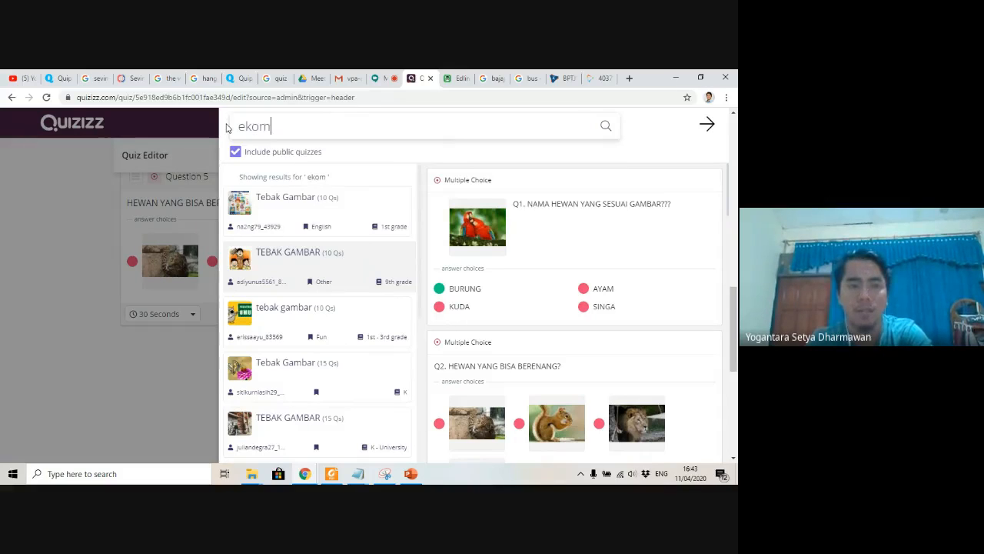
key("BackSpace")
type("nomi")
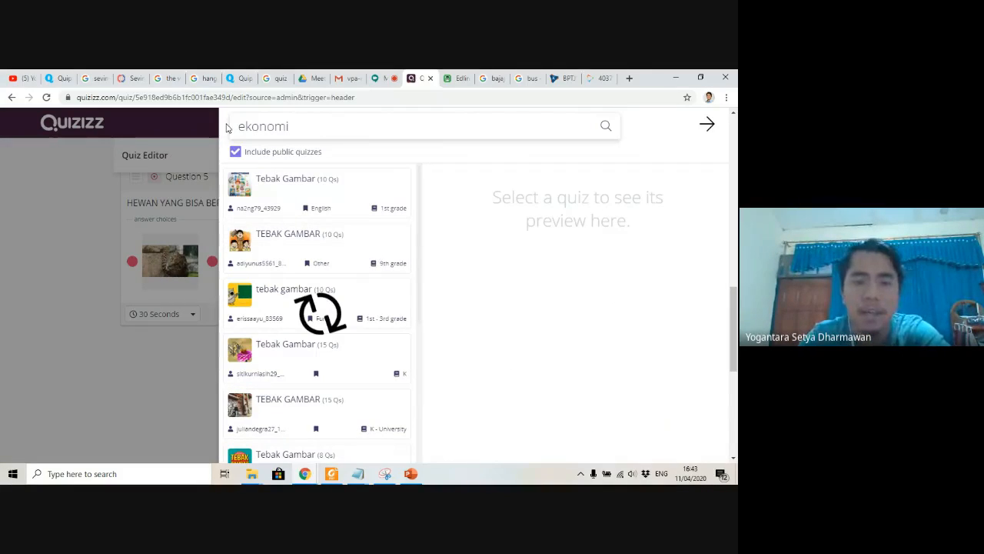
left_click(329, 213)
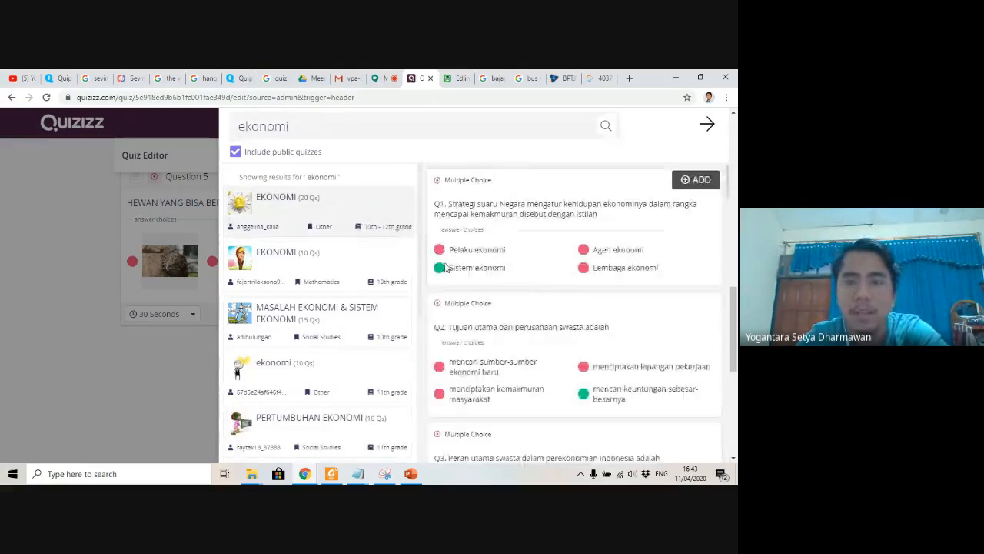
Add the question "Fungsi yang menunjukkan hubungan antara konsumsi dan pendapatan disebut" (Q6) to the quiz and return to the quiz editor
scroll(534, 356, "down", 3)
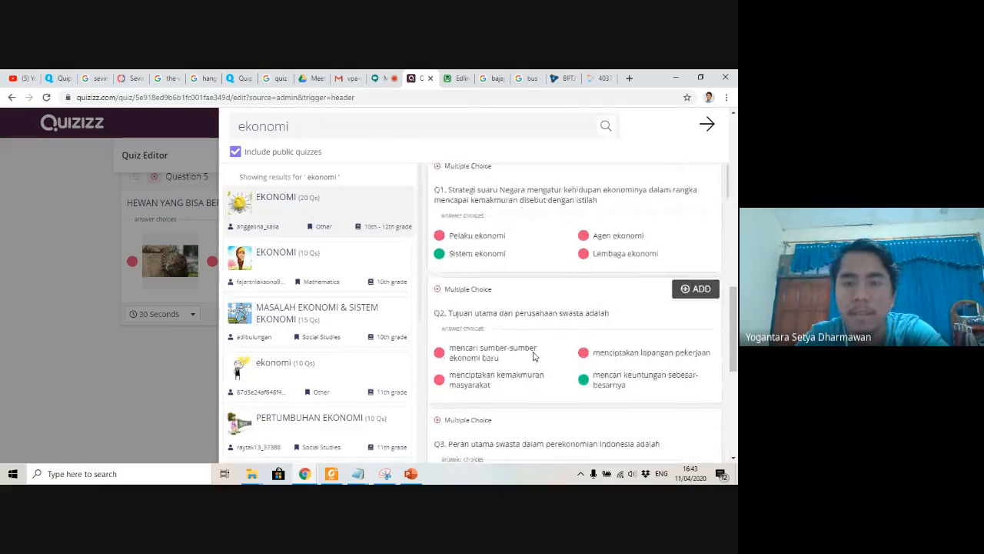
scroll(533, 356, "down", 5)
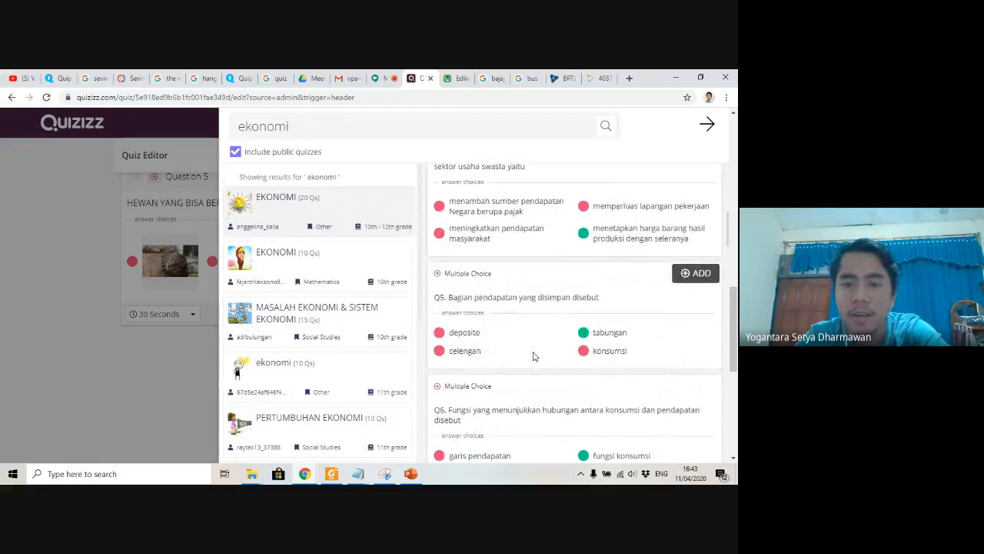
scroll(534, 356, "down", 1)
scroll(534, 352, "down", 1)
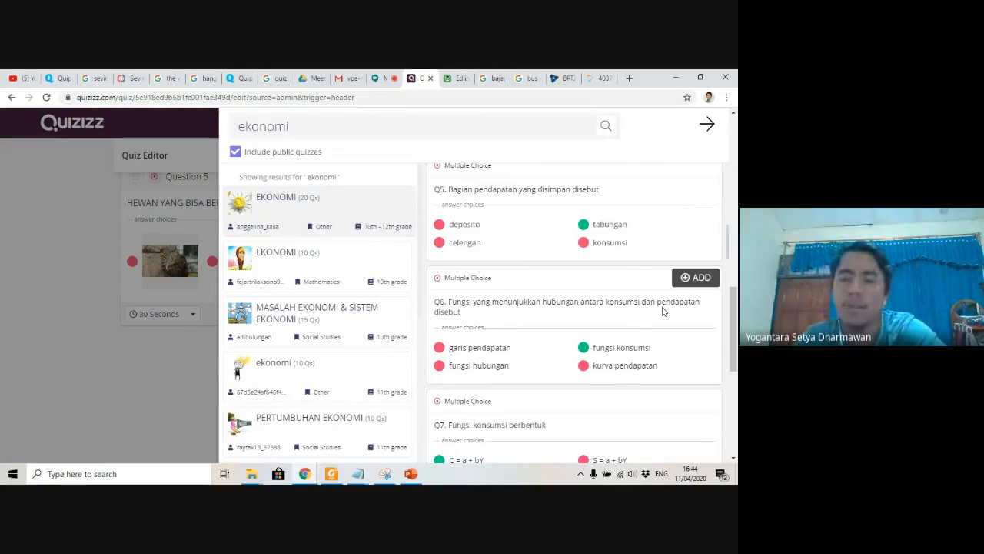
left_click(692, 279)
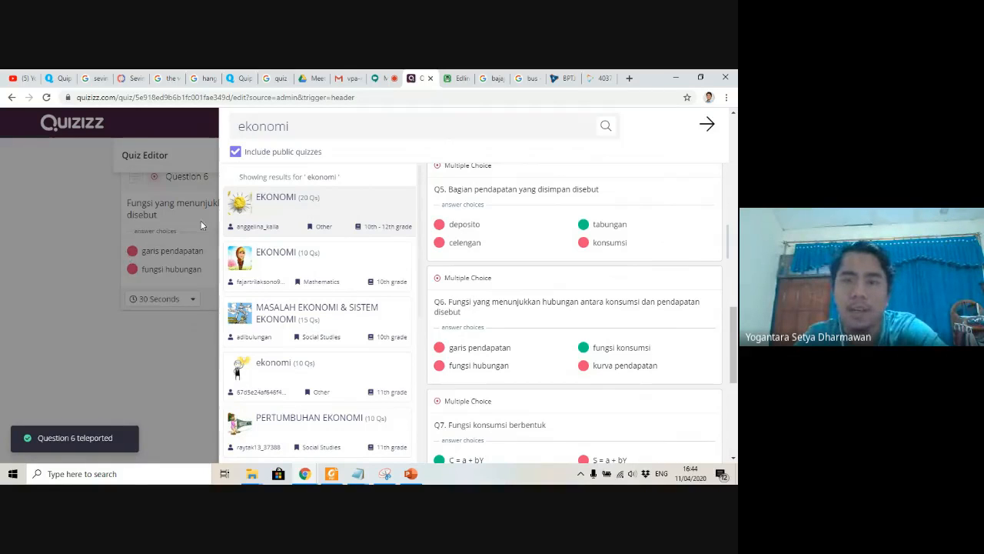
left_click(707, 123)
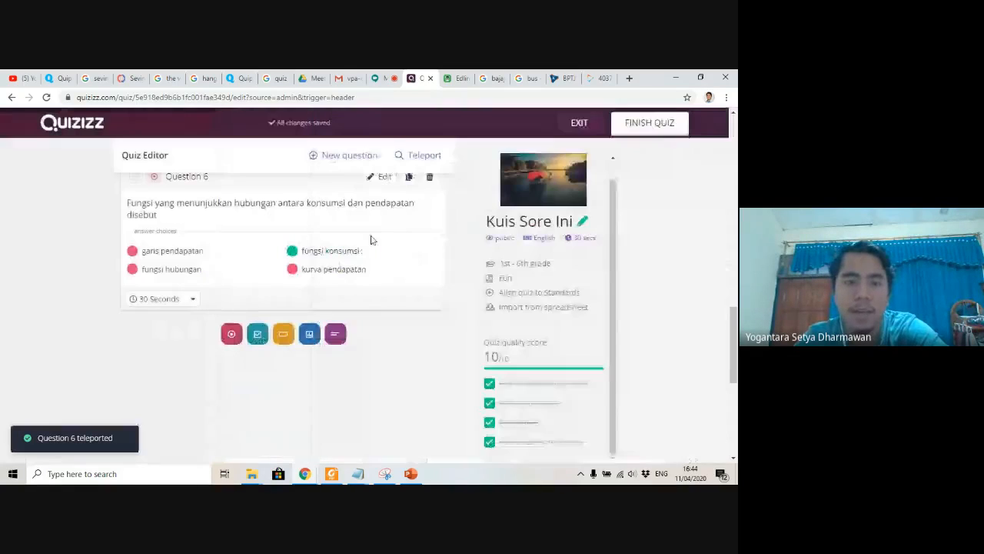
Review the questions of "Kuis Sore Ini" from the last to the first and finish the quiz
scroll(384, 358, "up", 2)
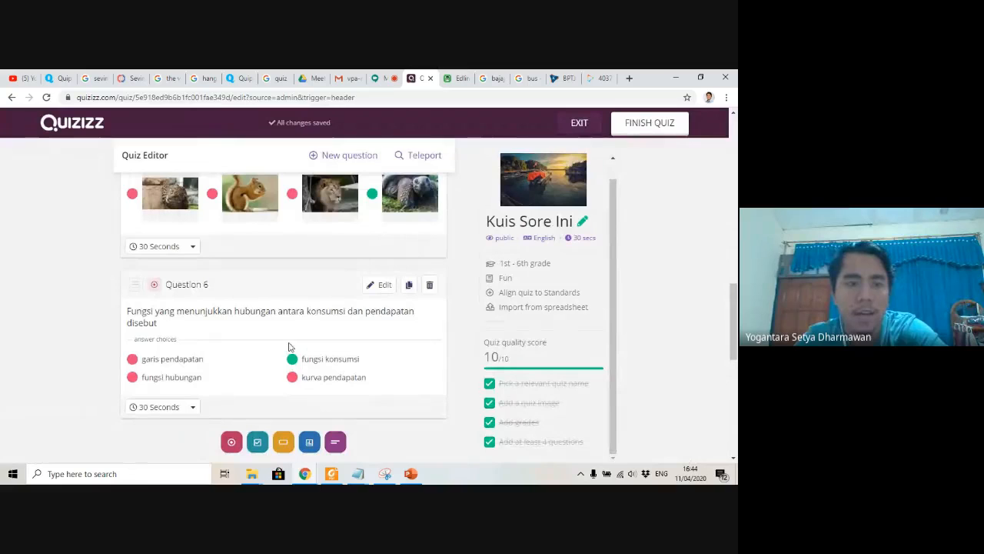
scroll(366, 410, "up", 5)
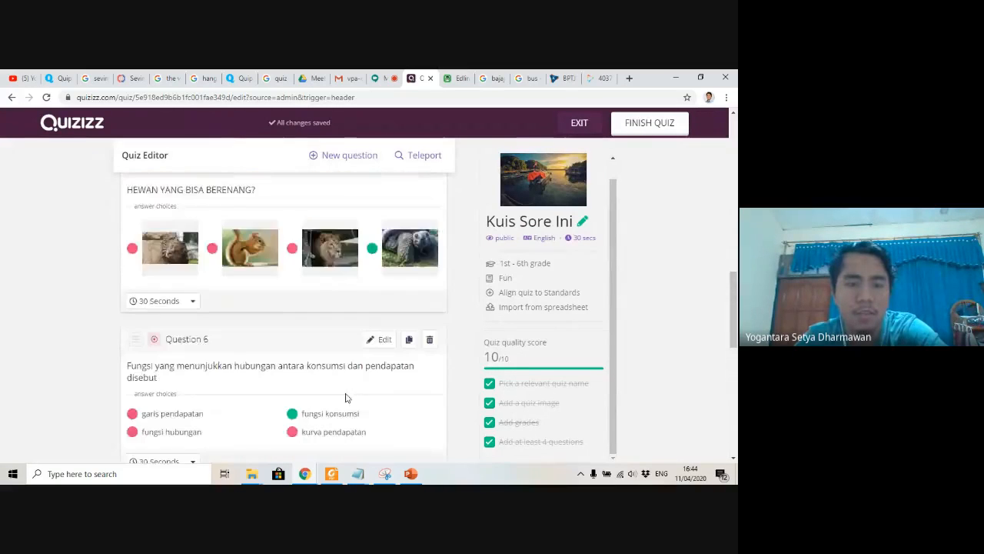
scroll(334, 384, "up", 6)
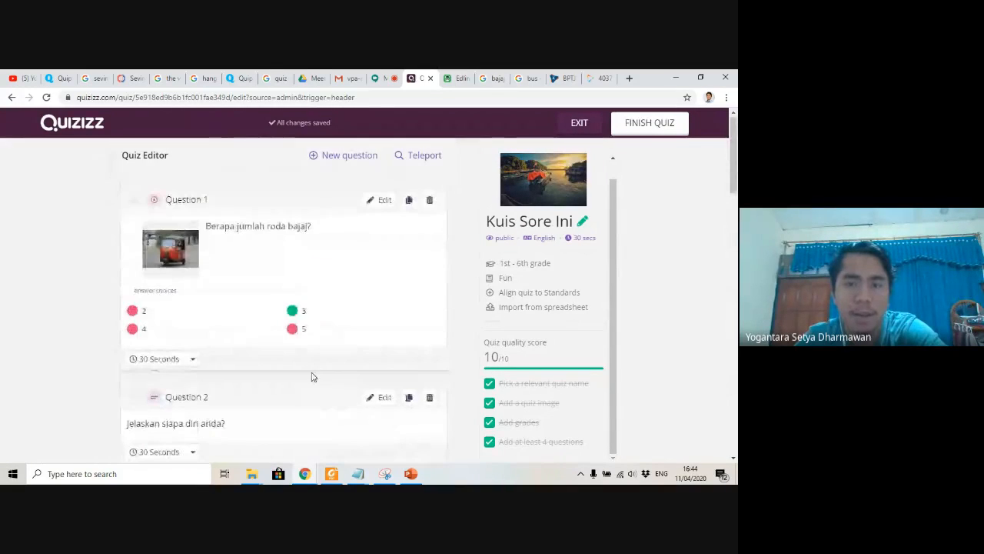
scroll(446, 294, "down", 2)
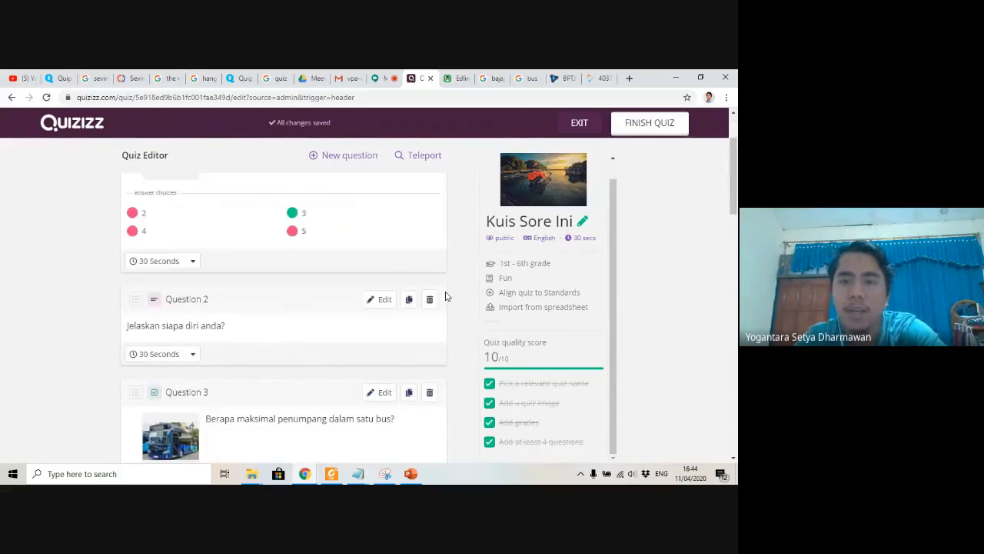
scroll(446, 294, "up", 2)
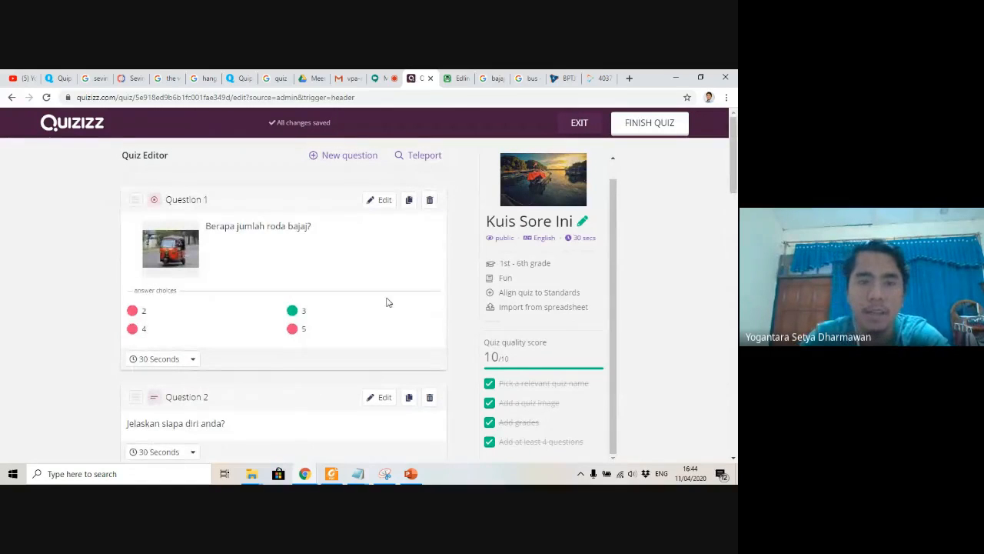
left_click(651, 129)
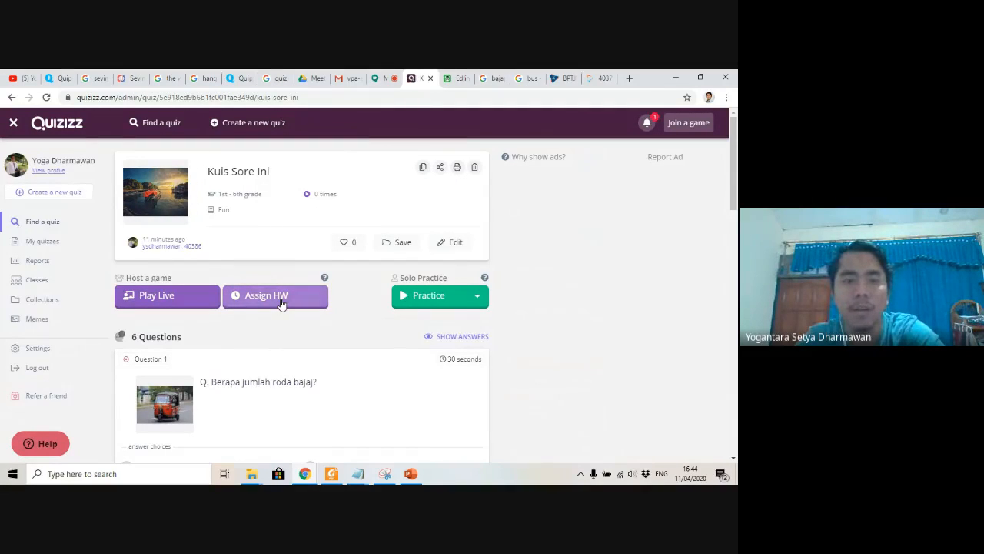
Set up a live game of "Kuis Sore Ini", compare the Team mode, and select the Classic game mode
left_click(186, 299)
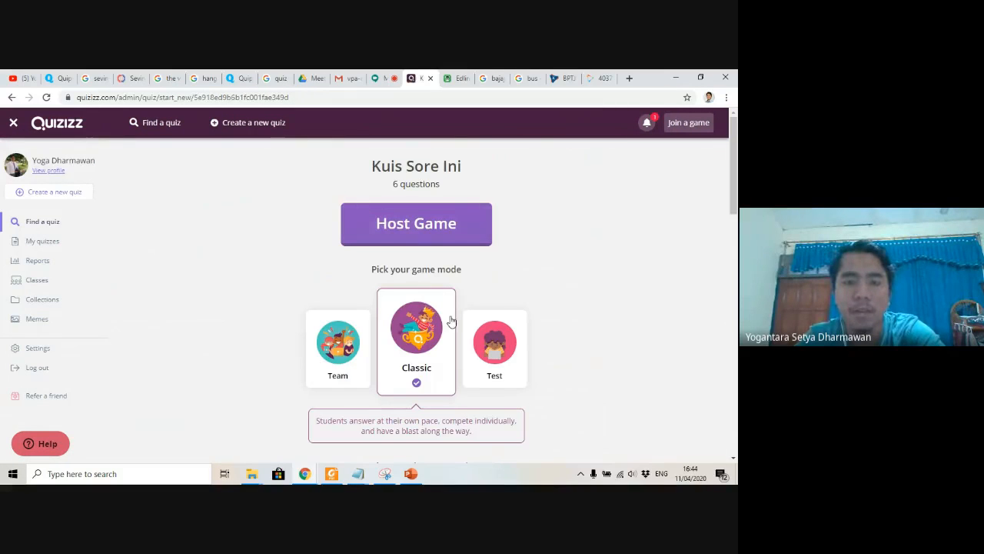
scroll(452, 321, "down", 2)
scroll(451, 322, "up", 1)
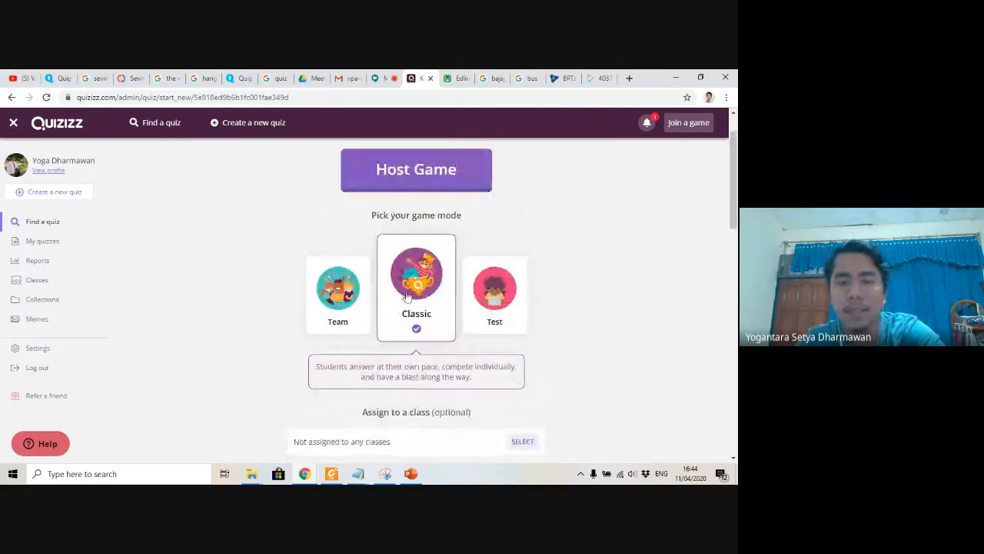
scroll(408, 298, "down", 1)
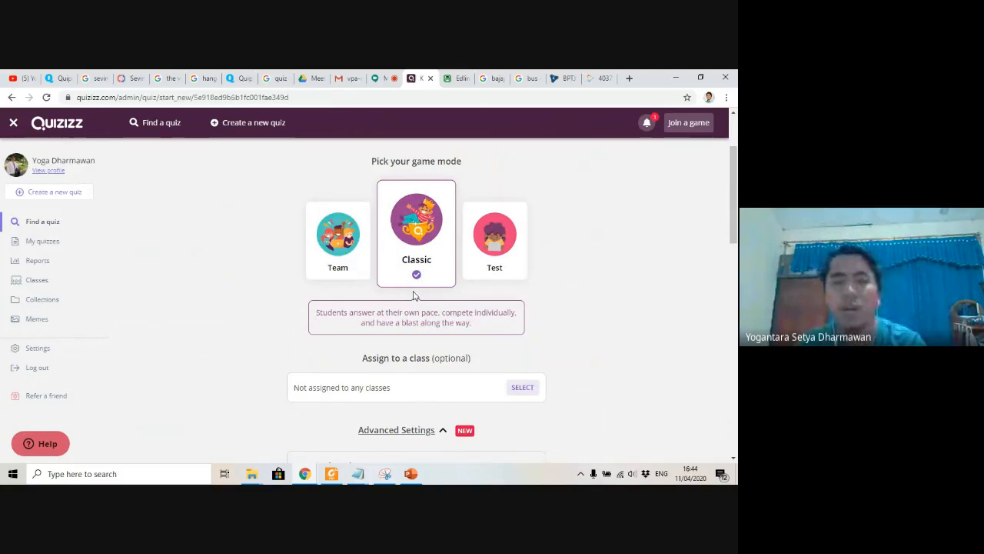
left_click(341, 264)
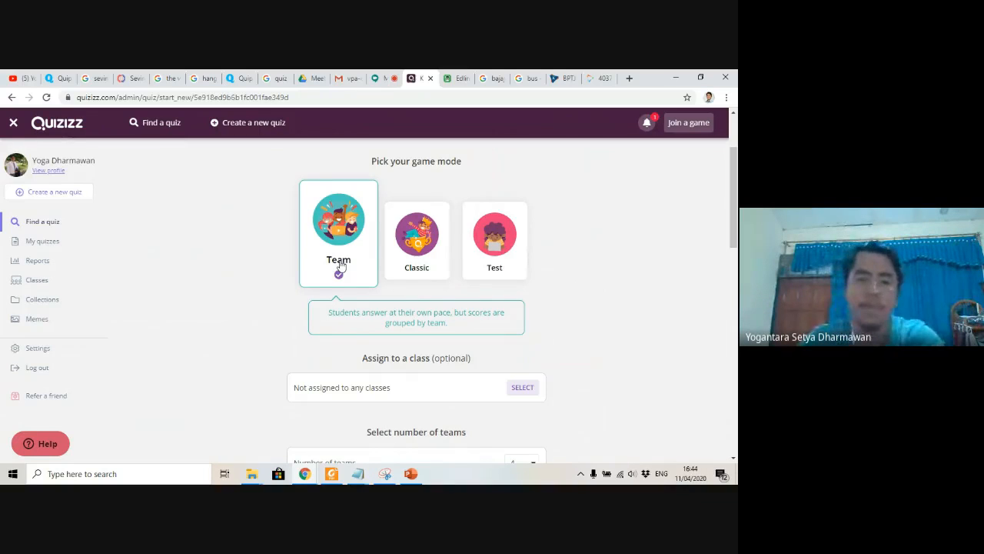
left_click(402, 248)
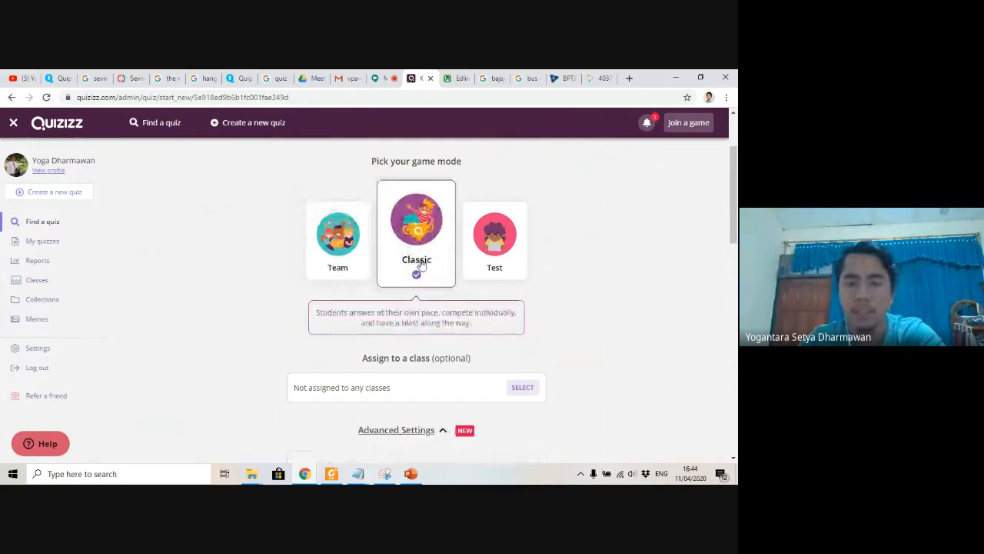
Examine the general settings' options for student attempts, showing answers in-game and showing answers post-game
scroll(428, 296, "down", 5)
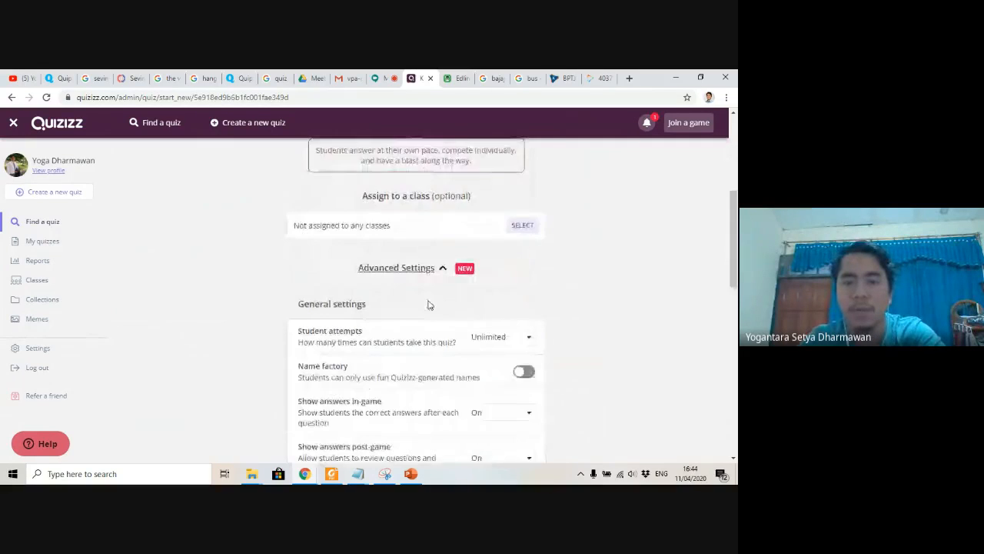
scroll(424, 315, "up", 1)
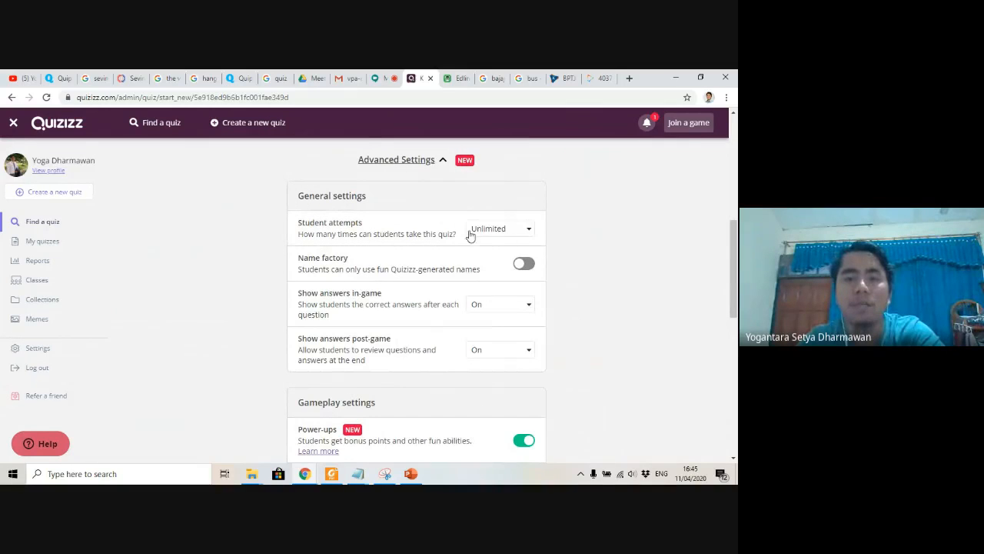
left_click(530, 236)
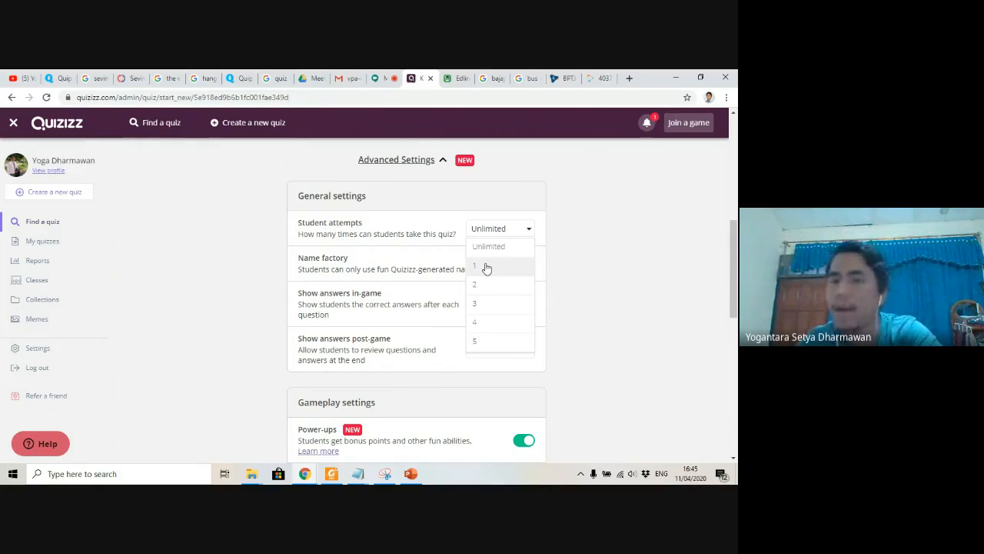
left_click(575, 221)
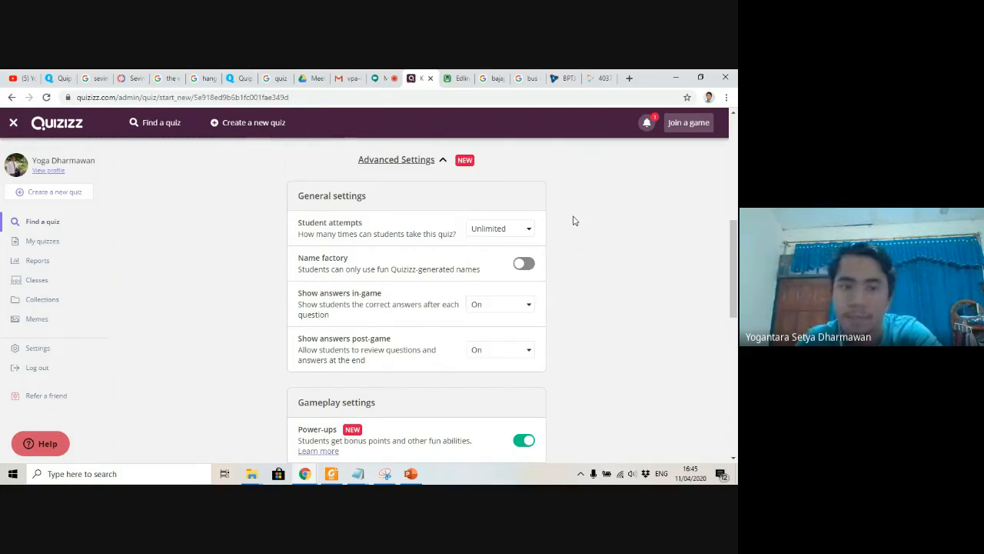
scroll(582, 283, "down", 1)
scroll(583, 284, "down", 1)
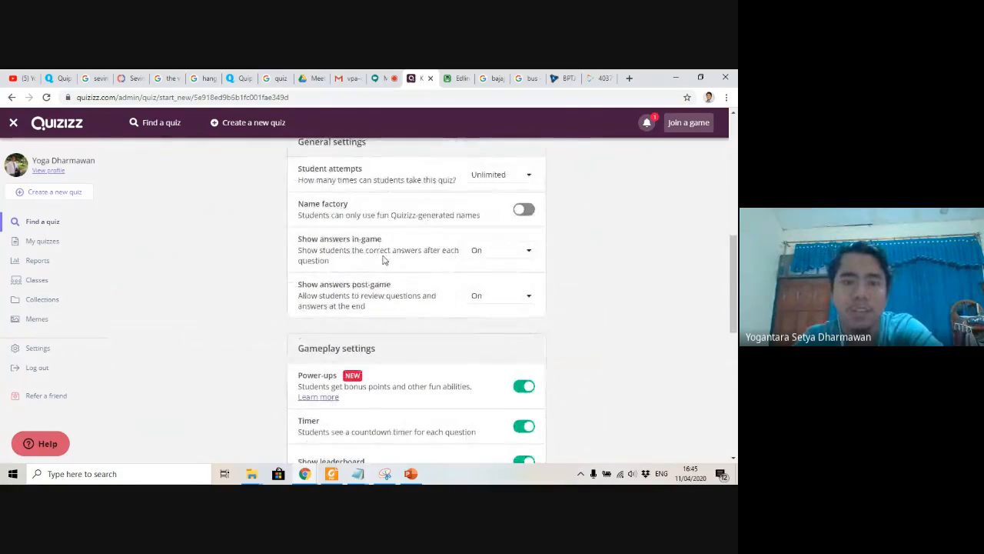
left_click(520, 257)
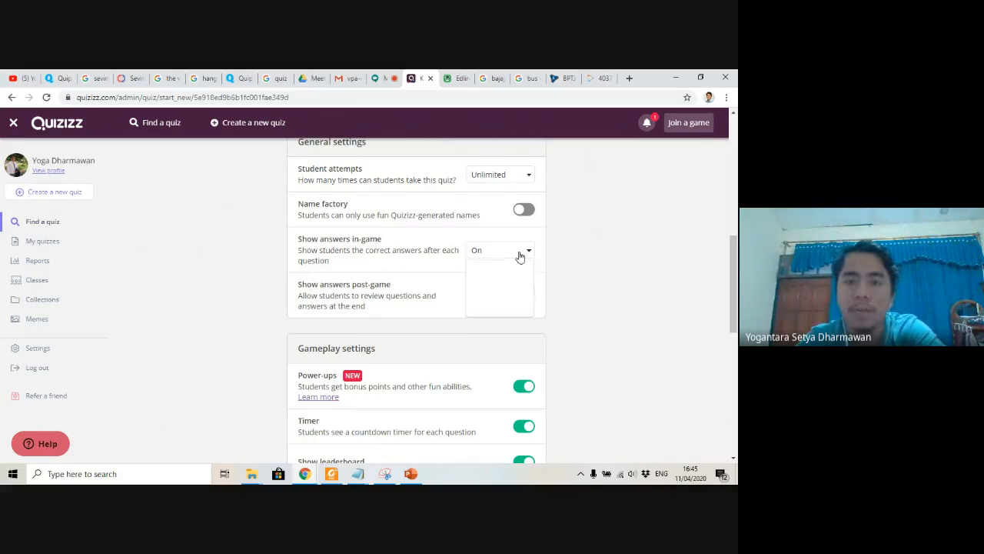
left_click(507, 267)
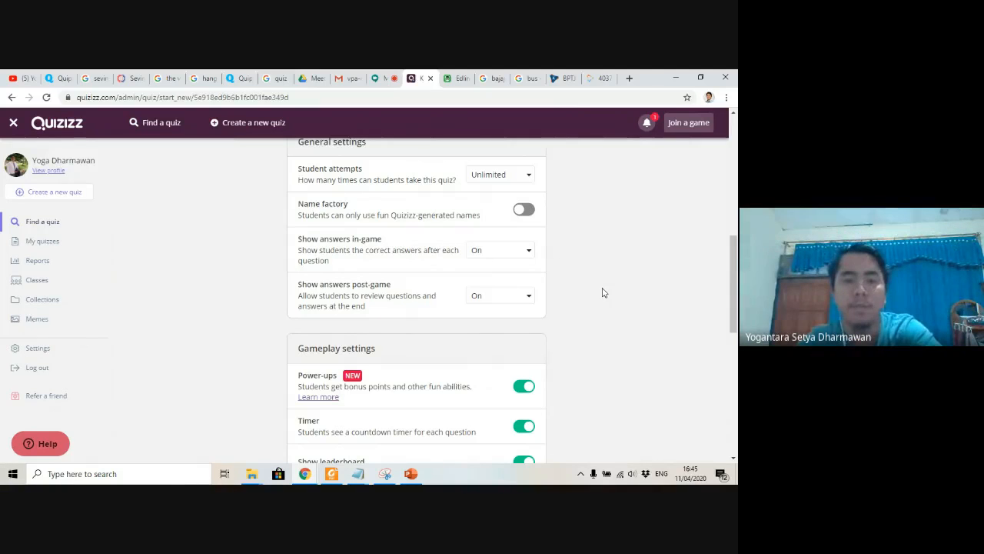
scroll(602, 290, "down", 1)
scroll(569, 277, "down", 1)
left_click(511, 248)
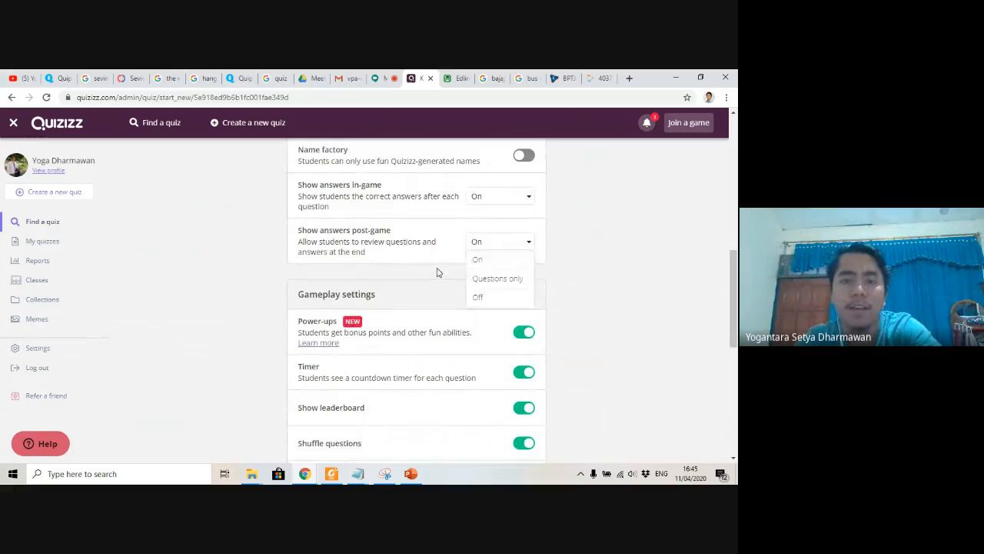
left_click(497, 246)
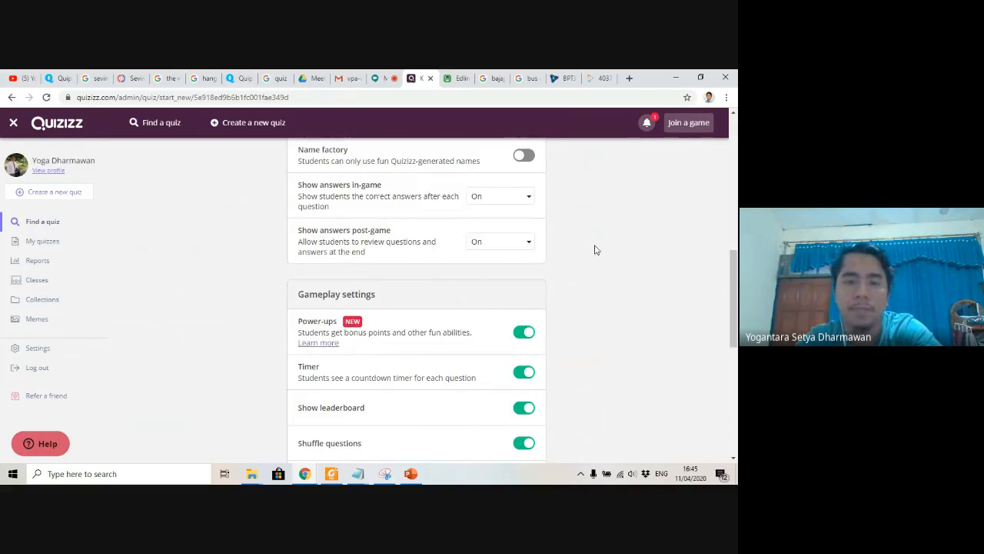
Review the gameplay settings and meme sets, and host the live game with them
scroll(594, 249, "down", 3)
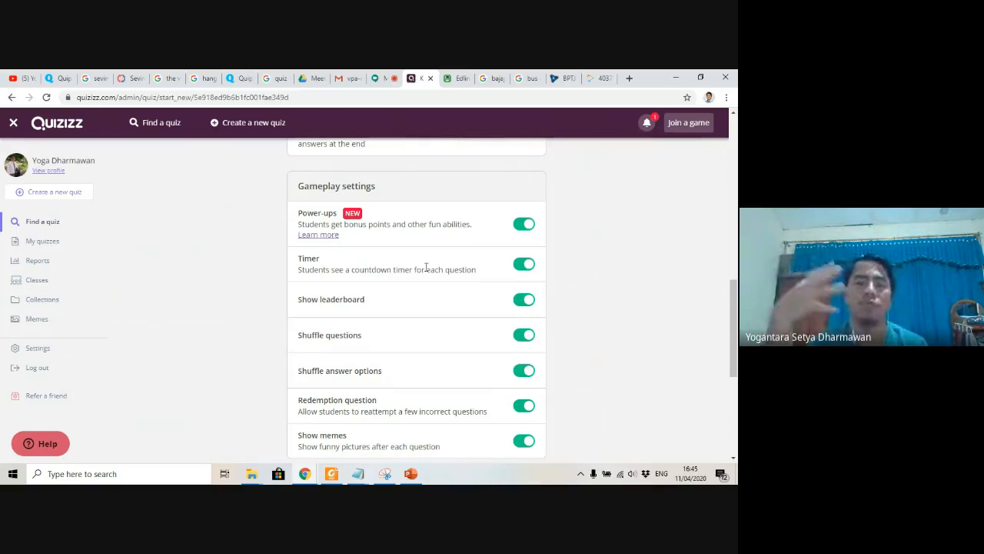
scroll(427, 267, "down", 1)
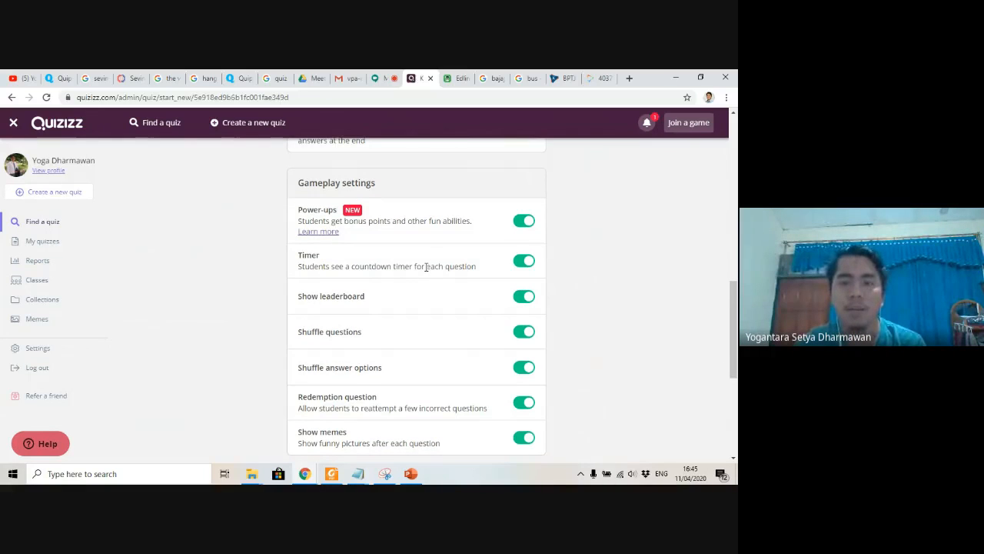
scroll(426, 266, "down", 1)
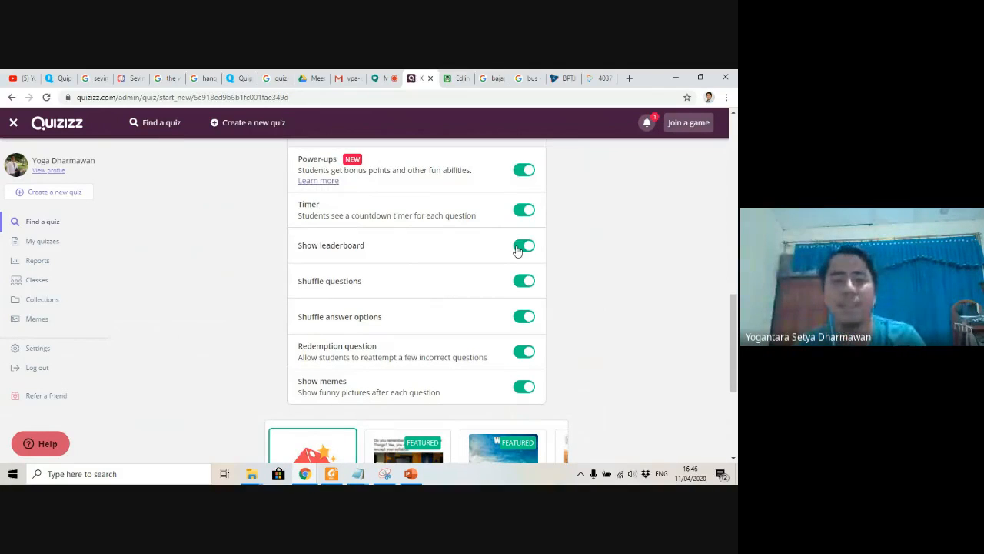
scroll(508, 250, "down", 1)
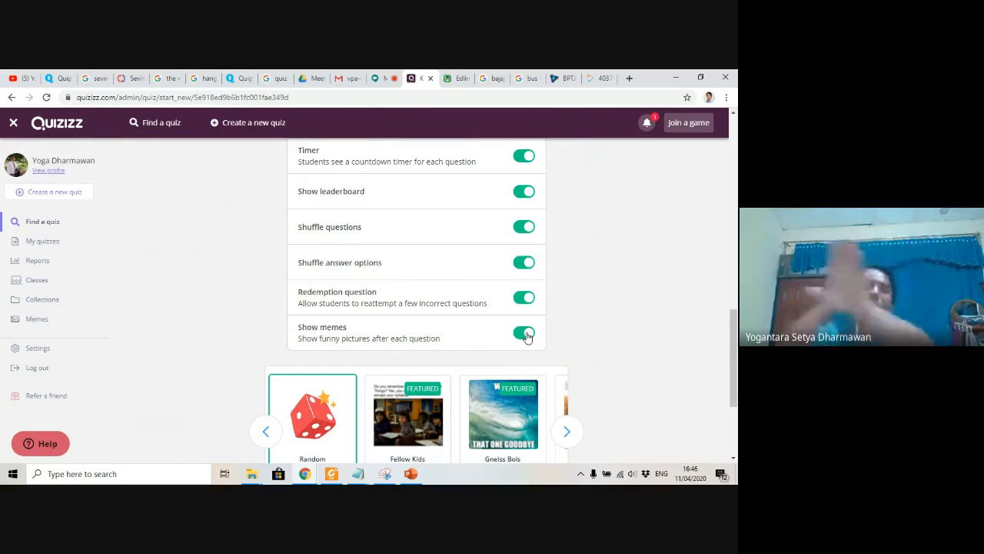
scroll(527, 337, "up", 1)
scroll(528, 337, "up", 10)
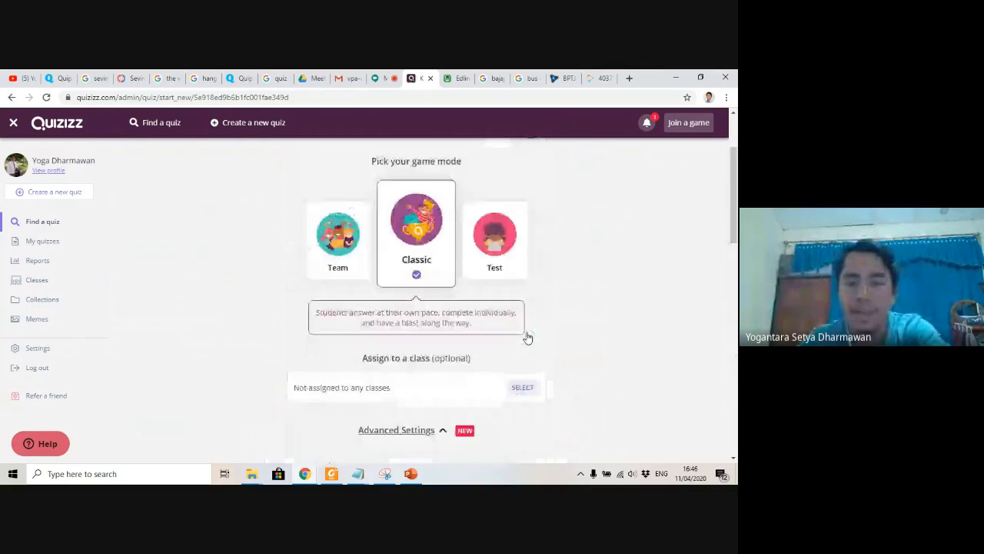
scroll(527, 336, "down", 3)
scroll(528, 336, "down", 10)
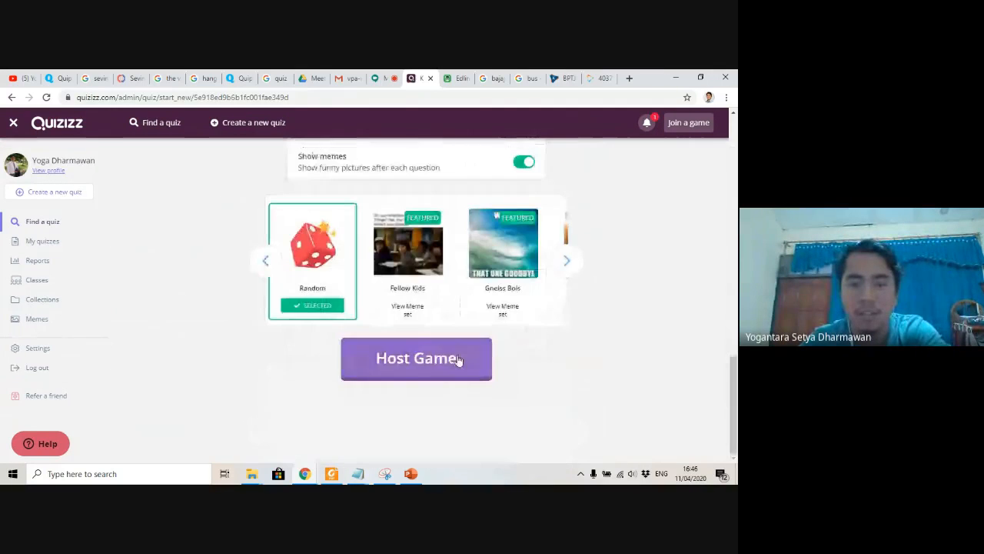
left_click(458, 359)
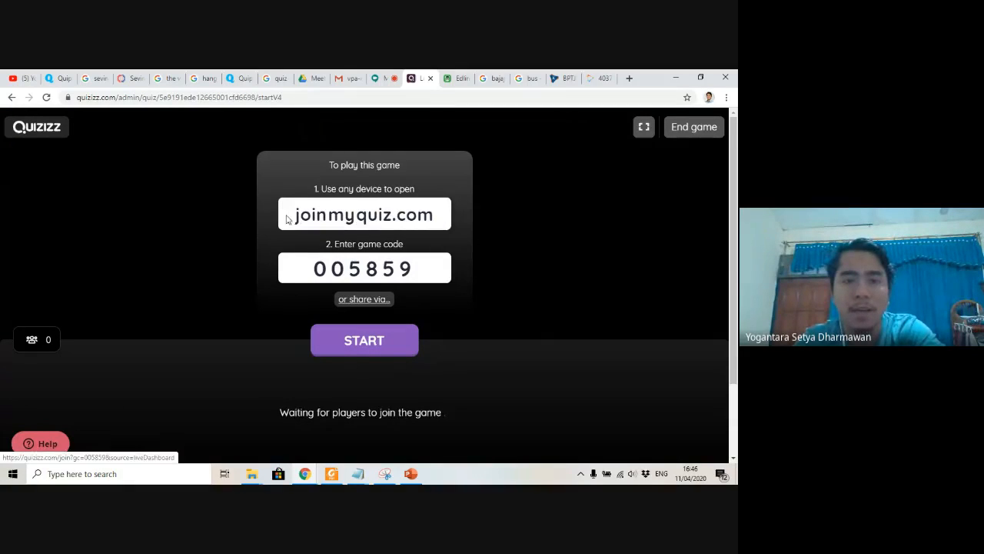
Copy the game code to the clipboard and try to start the game
left_click_drag(319, 274, 407, 280)
left_click(407, 280)
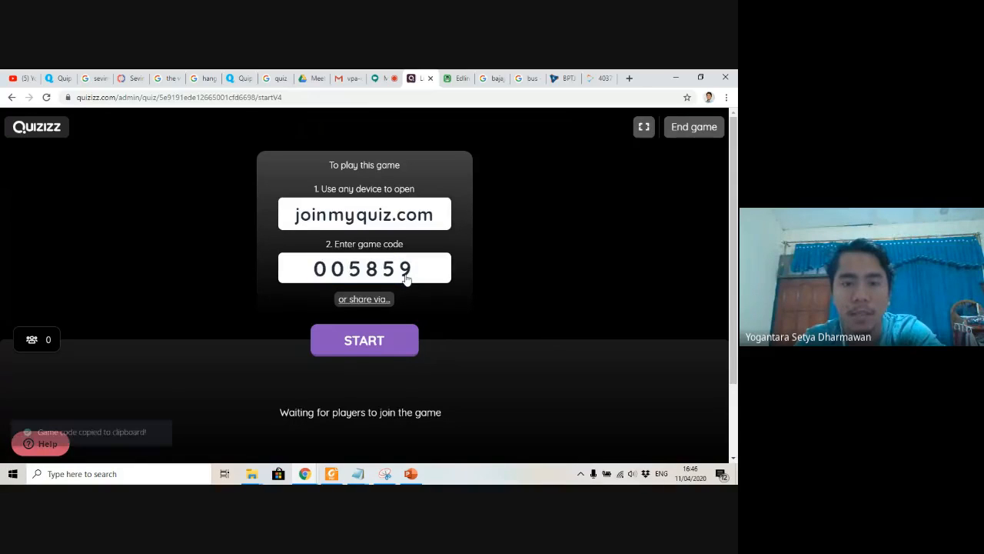
left_click(371, 349)
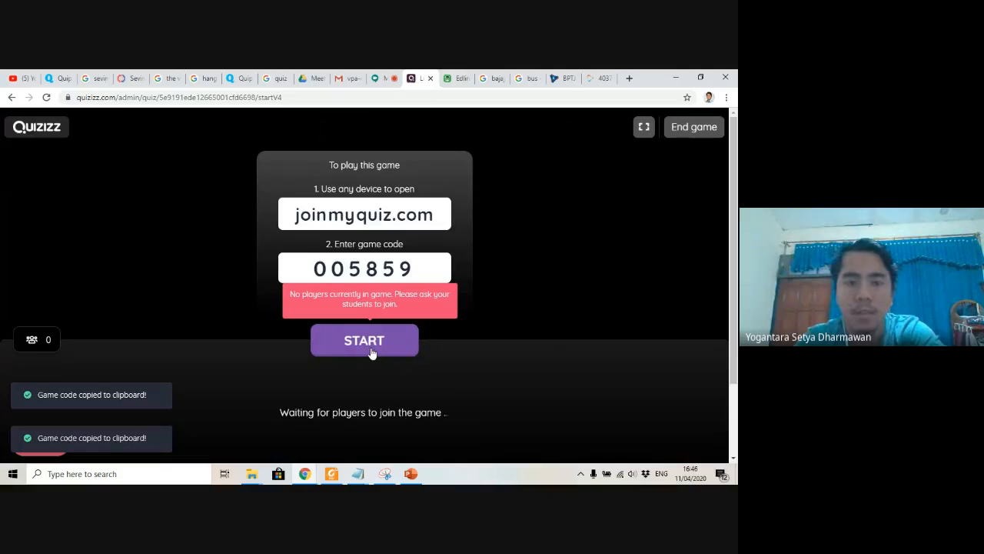
left_click(369, 277)
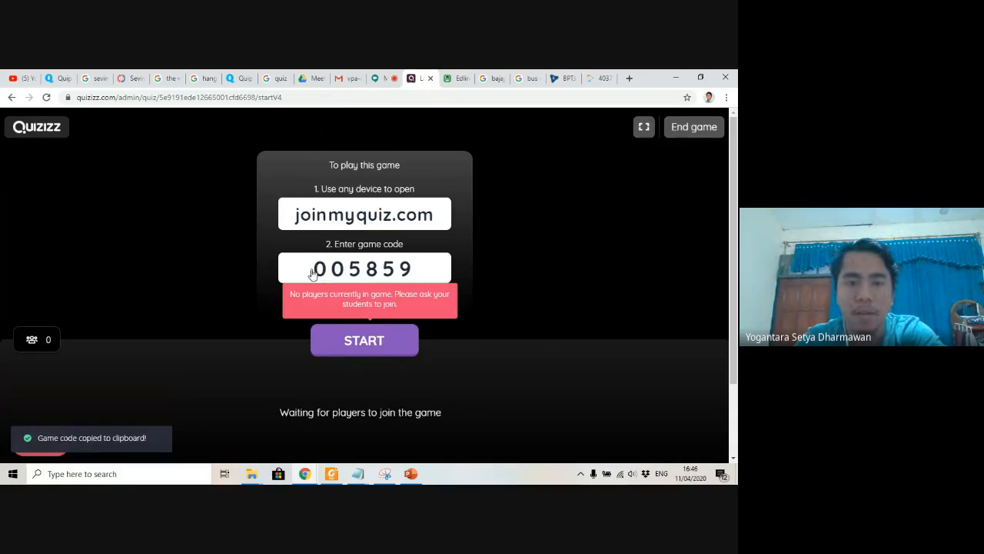
Copy the joinmyquiz.com address from the host dashboard and open it in a new tab of the incognito window
left_click_drag(313, 274, 410, 274)
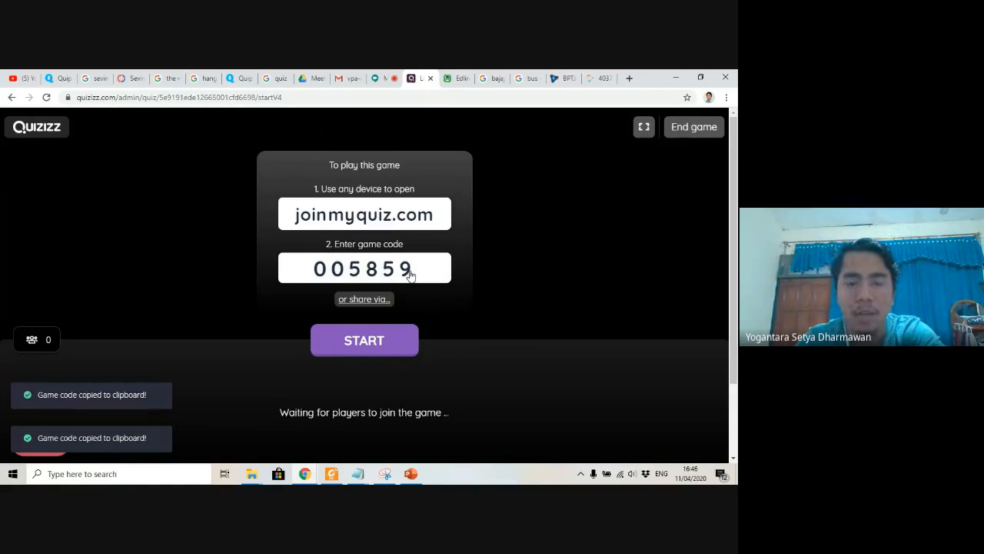
left_click_drag(286, 217, 457, 220)
right_click(407, 224)
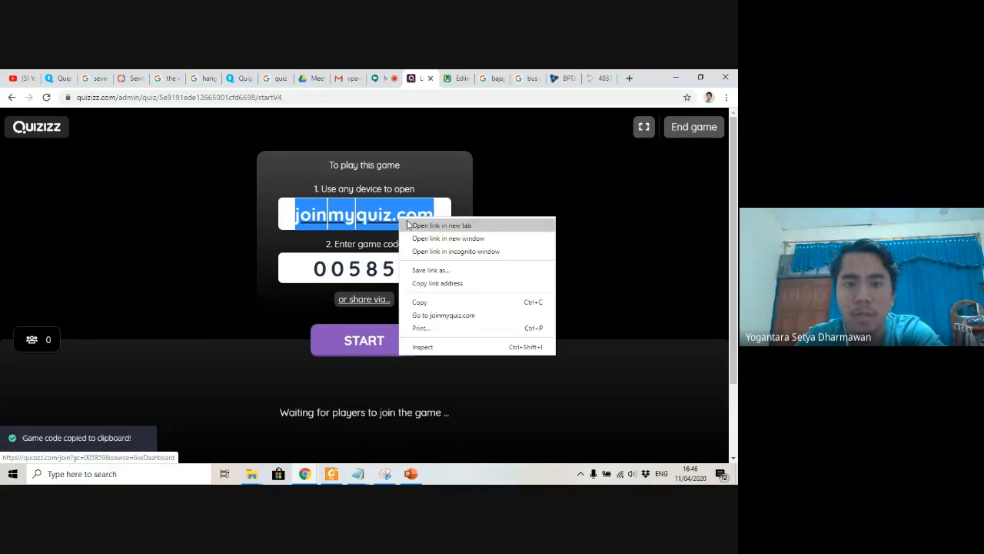
left_click(416, 302)
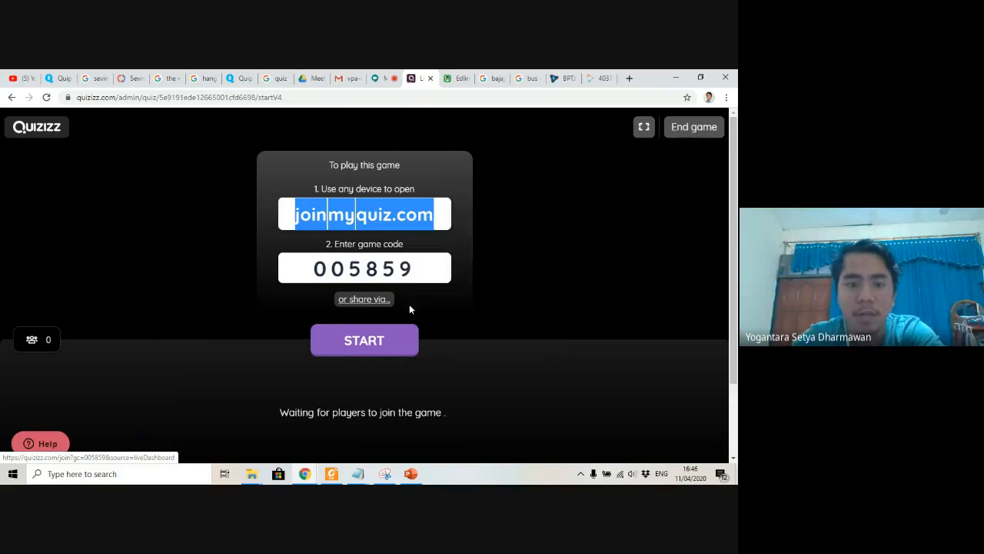
left_click(312, 477)
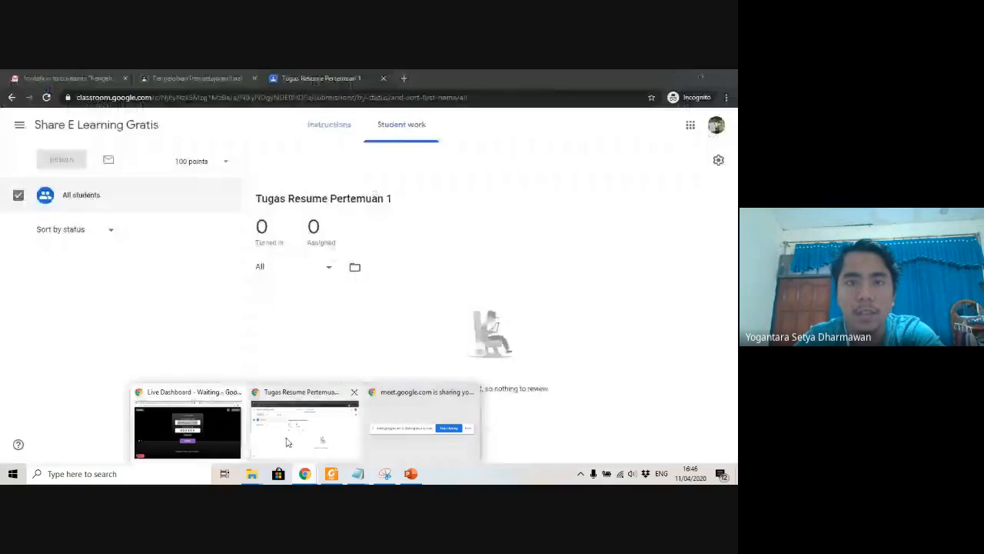
left_click(332, 443)
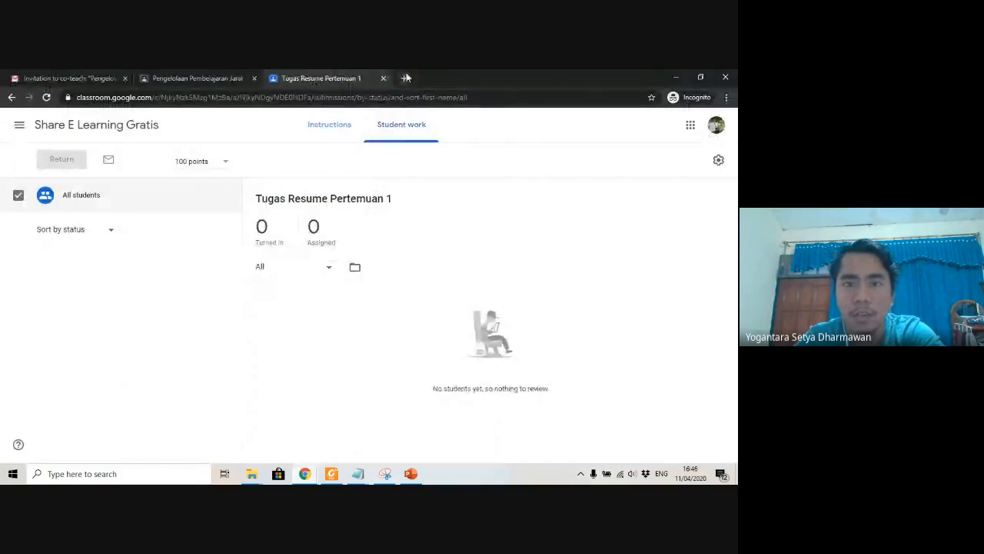
left_click(404, 78)
key("ctrl+v")
key("Return")
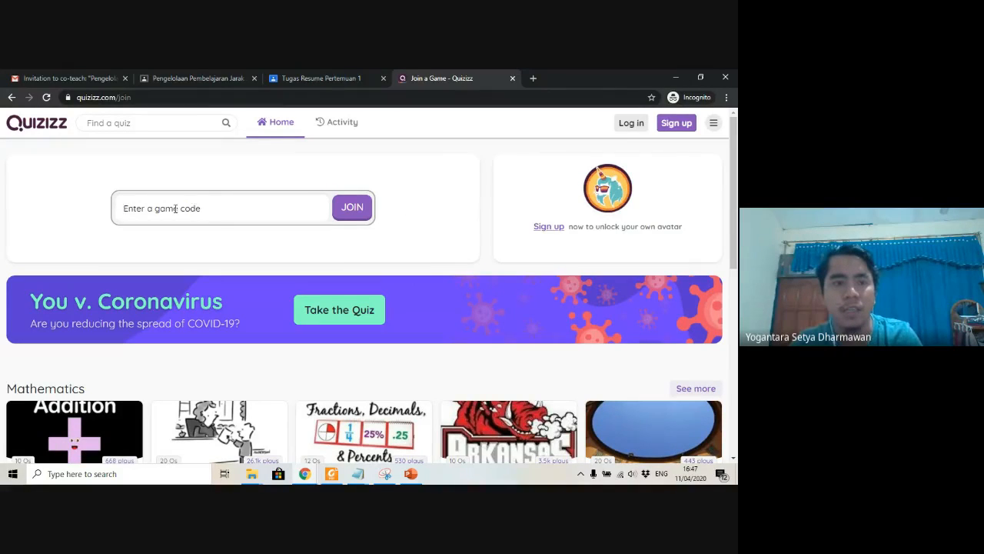
Copy the game code from the host dashboard and join the game with it in the incognito window under a player nickname
mouse_move(305, 474)
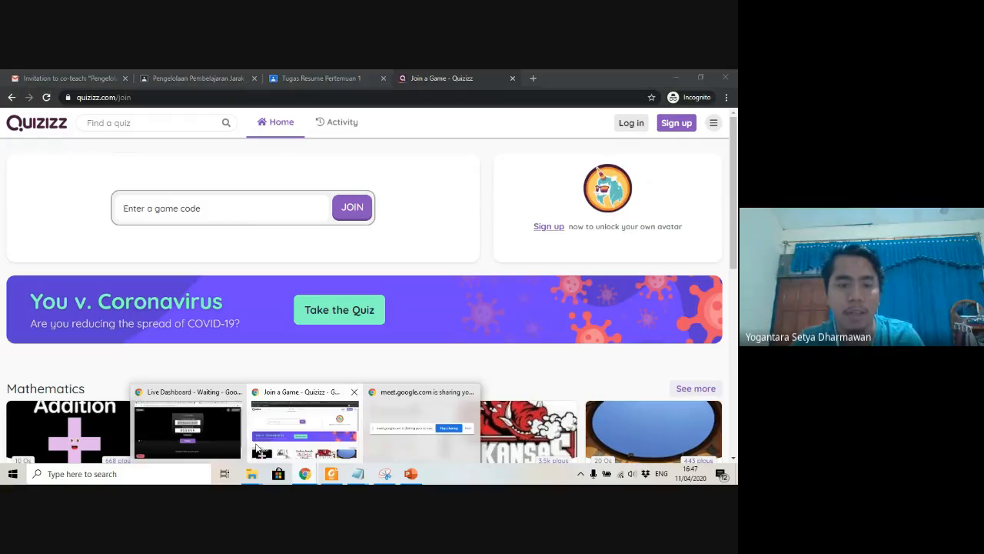
left_click(200, 429)
left_click(354, 270)
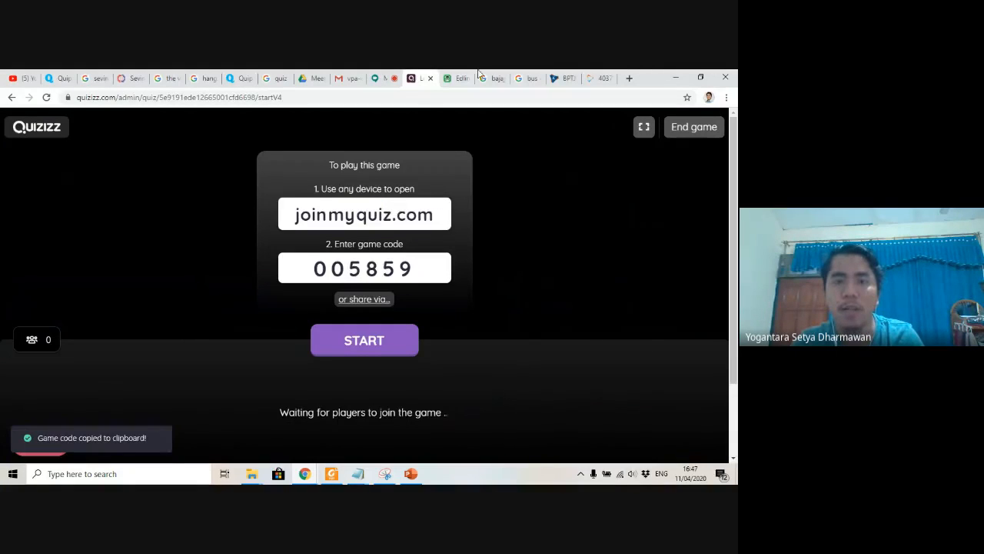
left_click(313, 476)
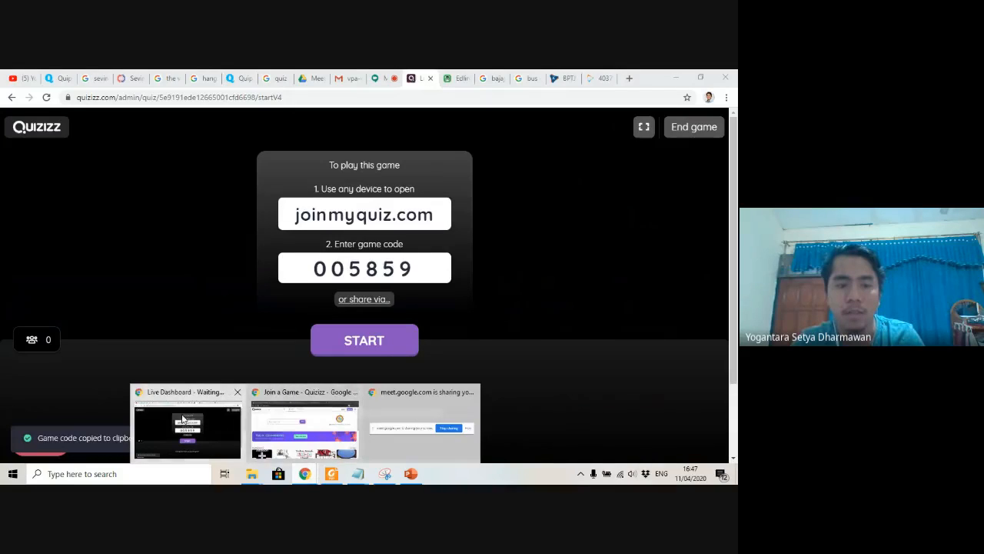
left_click(195, 420)
left_click(304, 474)
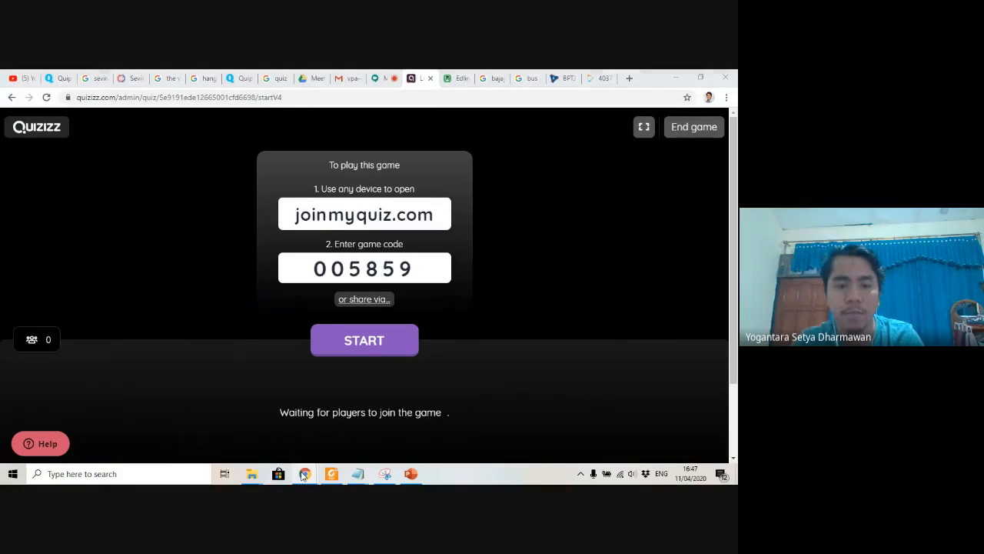
left_click(304, 423)
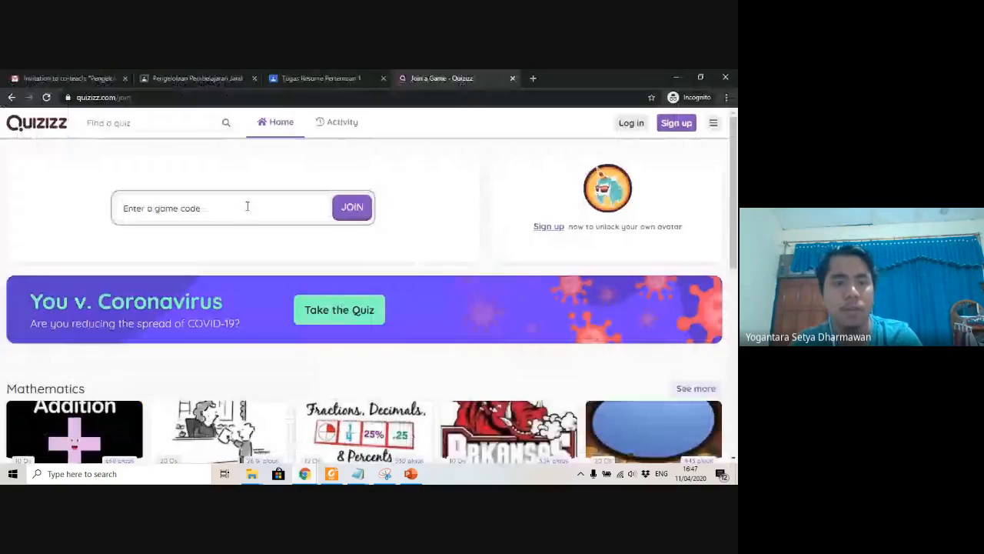
key("ctrl+v")
left_click(353, 208)
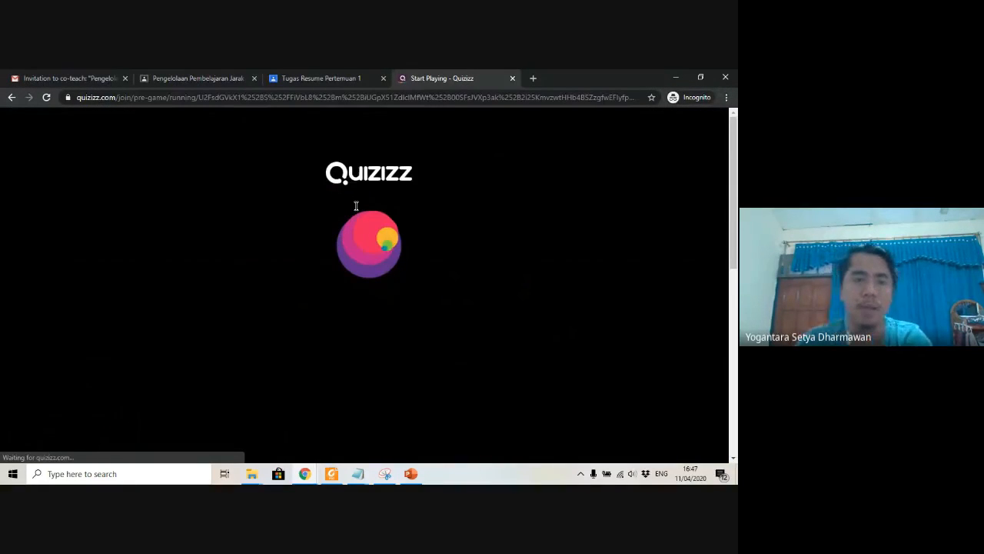
type("YSD")
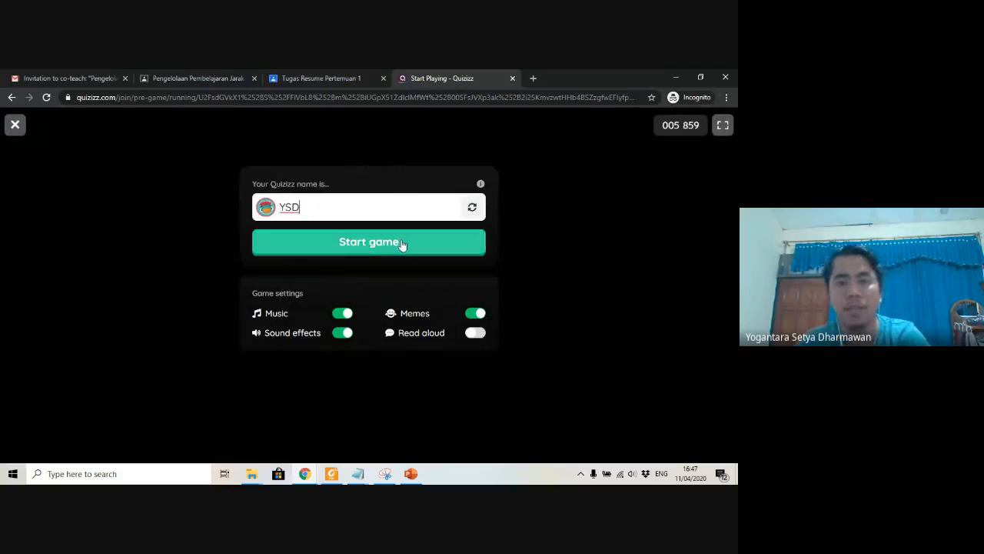
left_click(401, 243)
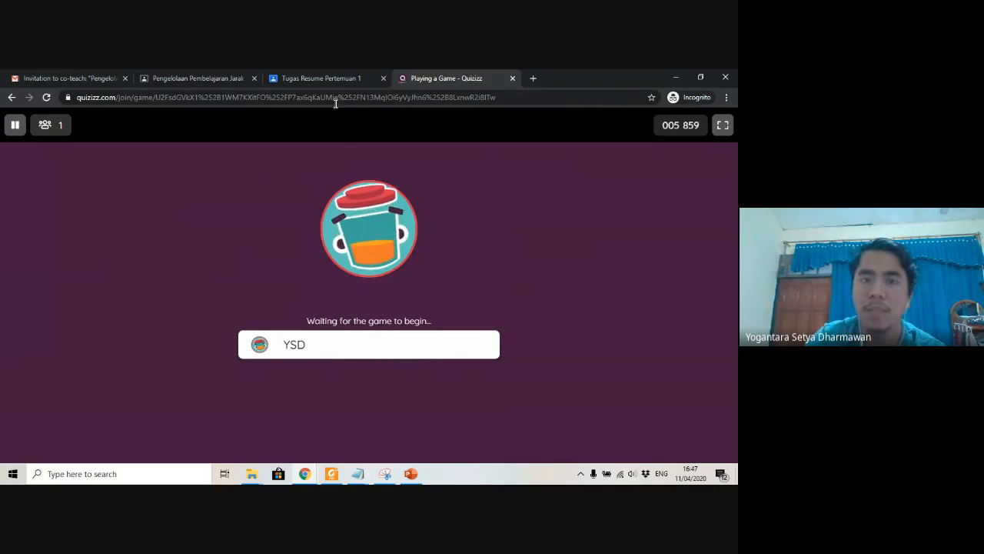
Return to the host dashboard and start the live game
left_click(305, 473)
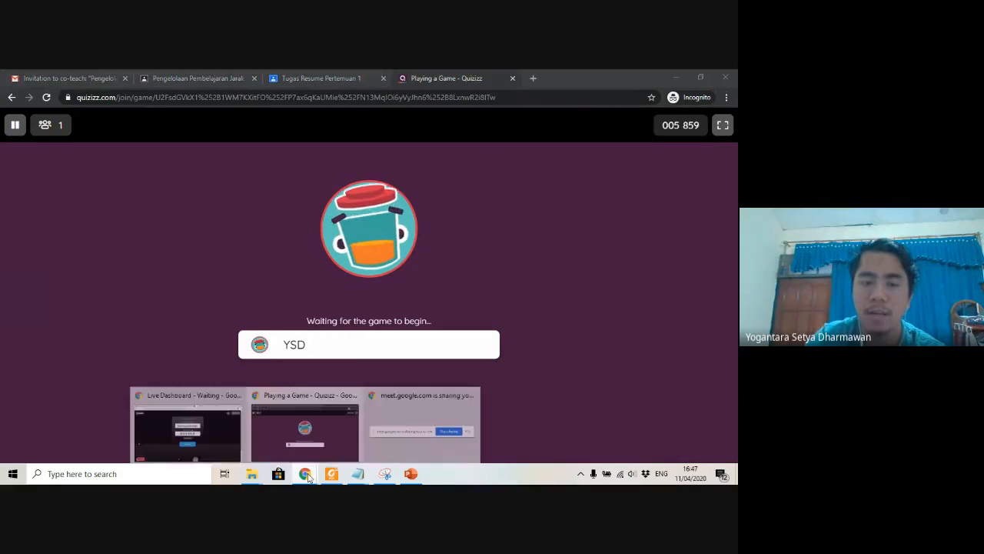
left_click(215, 426)
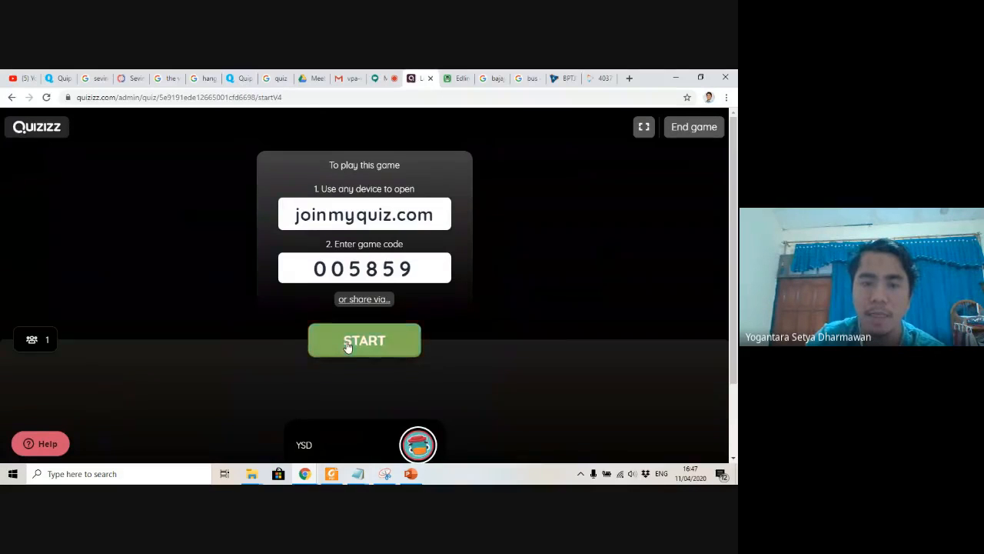
left_click(347, 345)
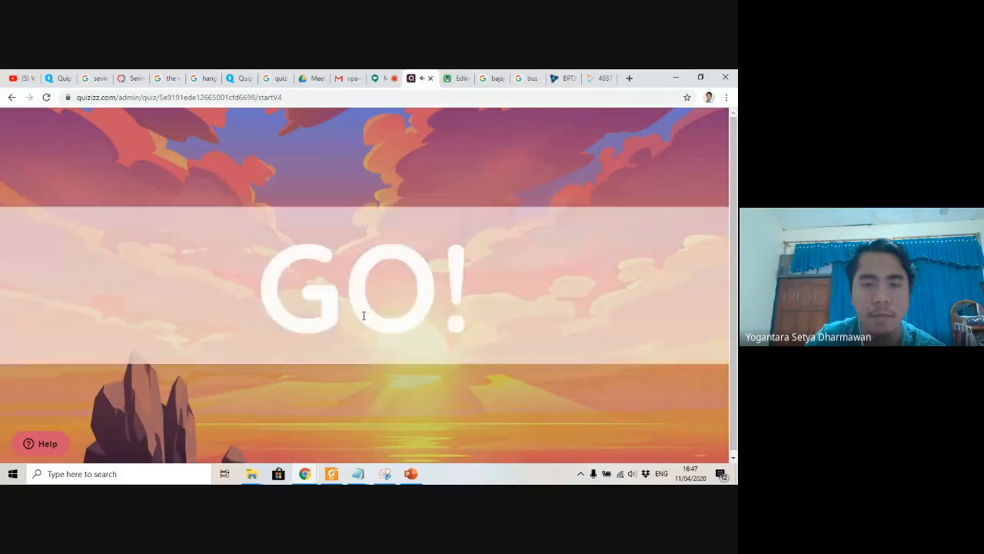
In the player window, answer the bajaj wheel question with 3 and the swimming animal question with the tortoise picture
mouse_move(305, 478)
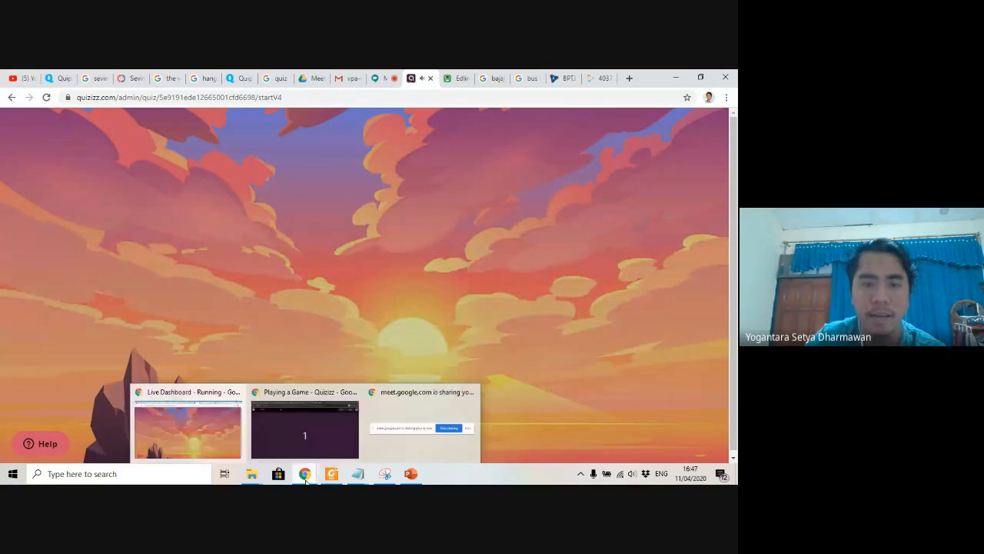
left_click(299, 479)
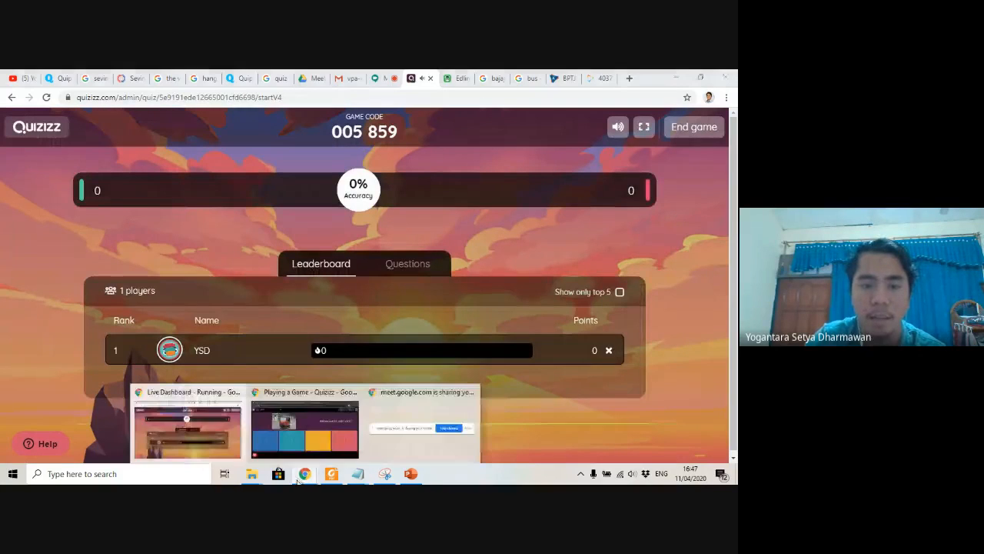
left_click(305, 426)
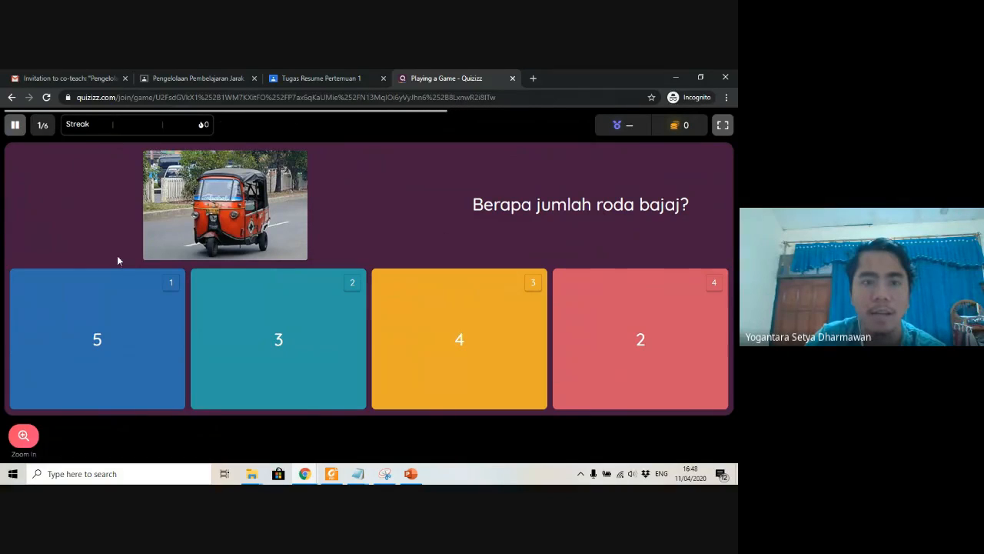
left_click(353, 297)
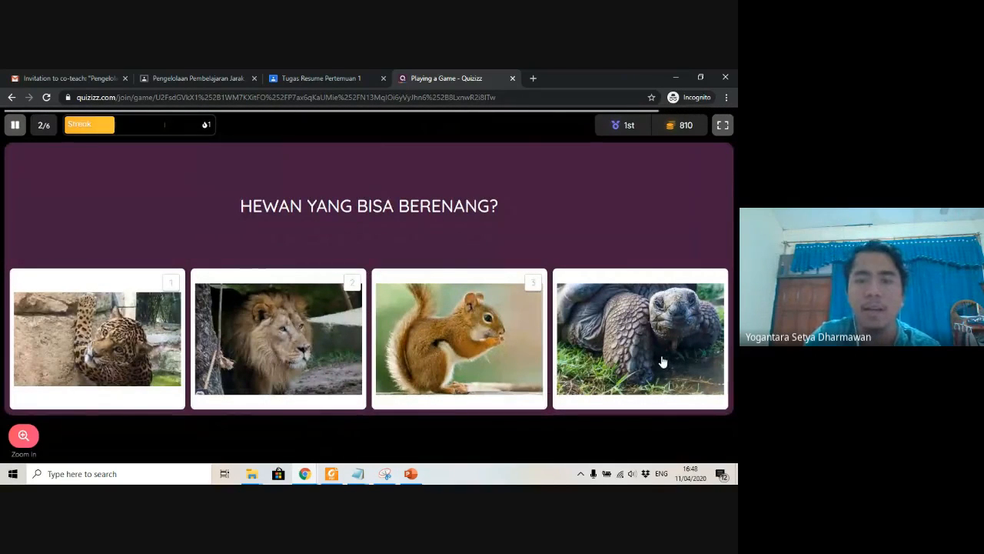
left_click(714, 296)
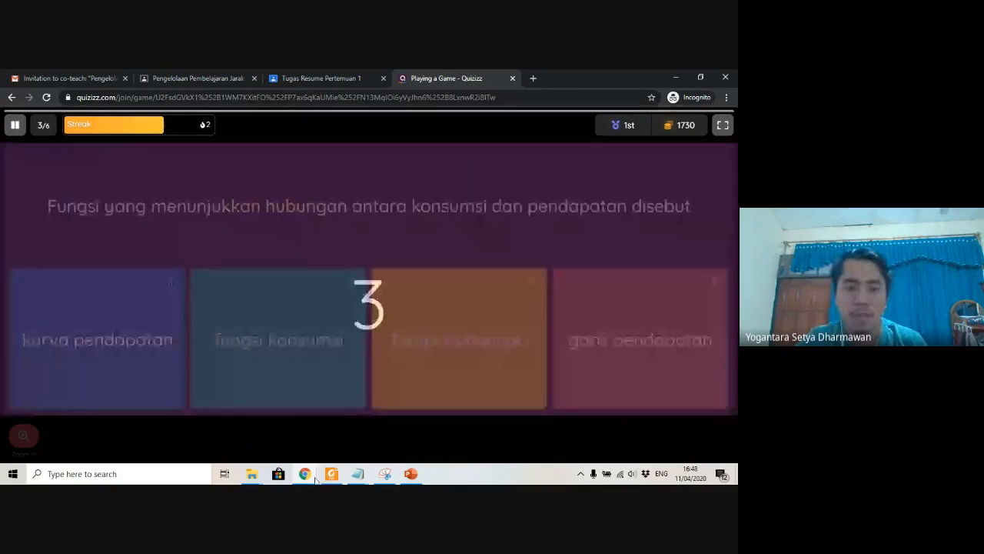
Check the leaderboard on the host dashboard, and answer the player's consumption and income question with "kurva pendapatan"
mouse_move(314, 480)
left_click(187, 429)
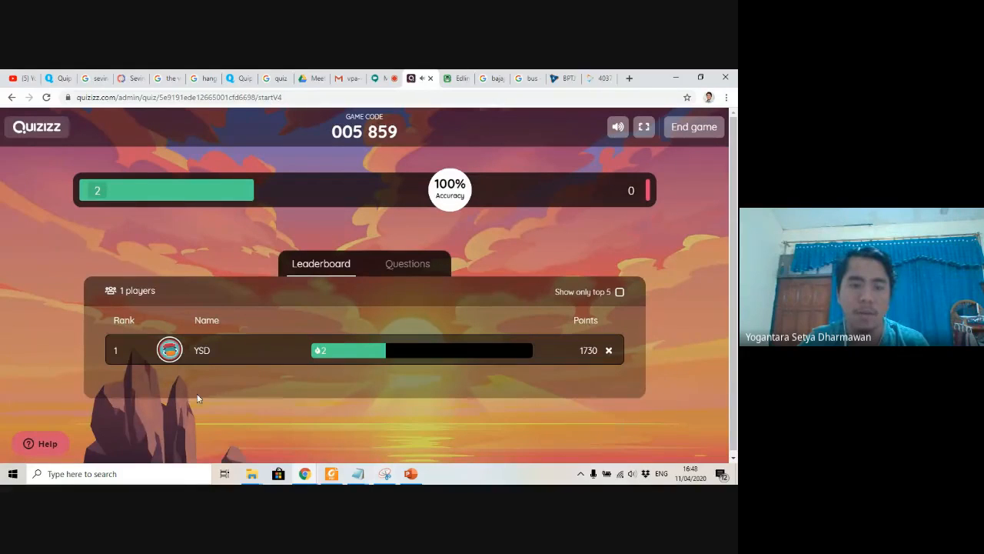
mouse_move(305, 475)
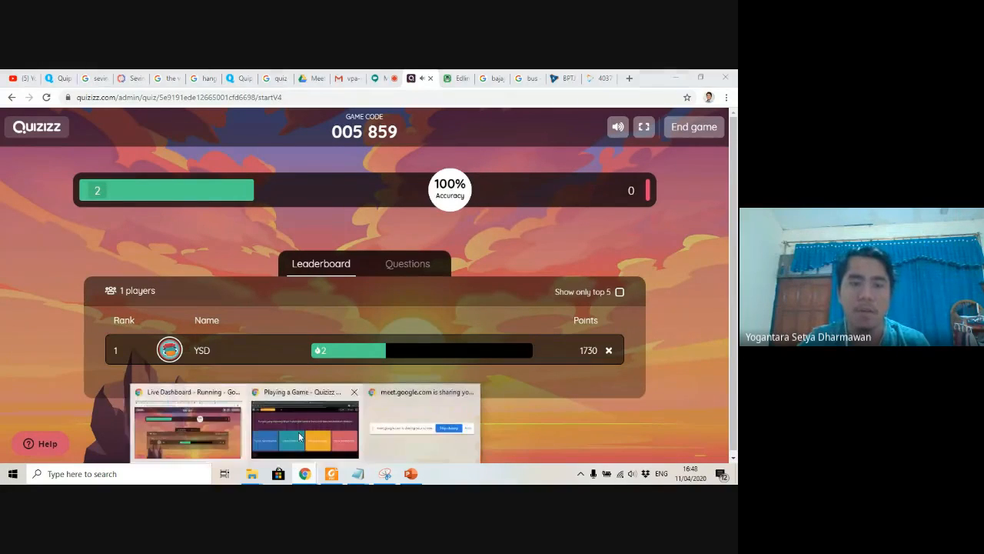
left_click(300, 437)
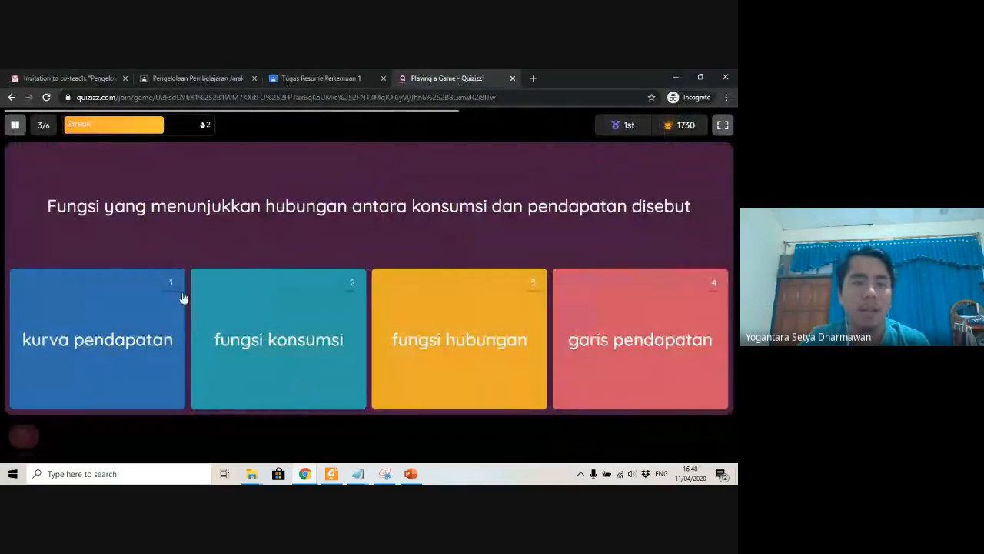
left_click(152, 313)
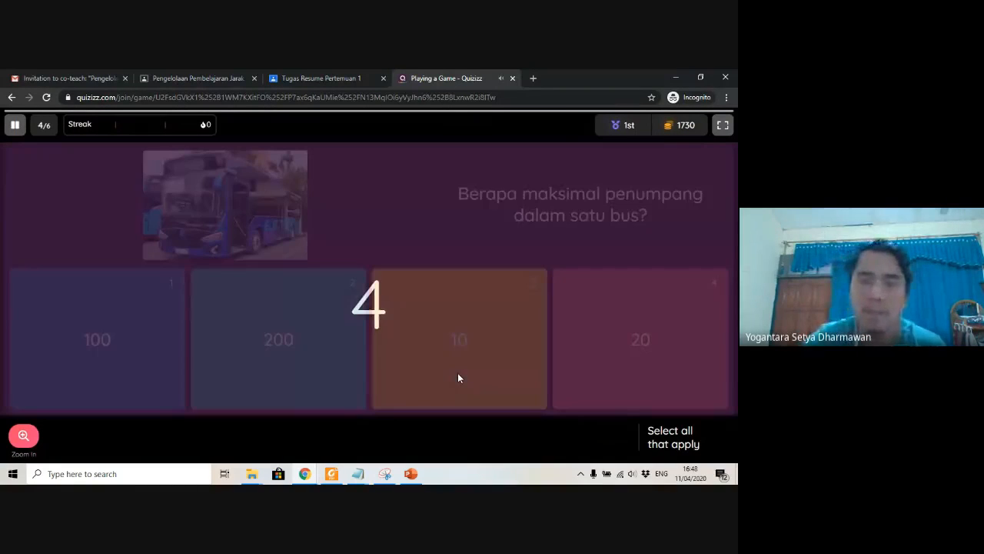
Select both 10 and 20 as answers to the maximum bus passengers question and submit them
left_click(518, 346)
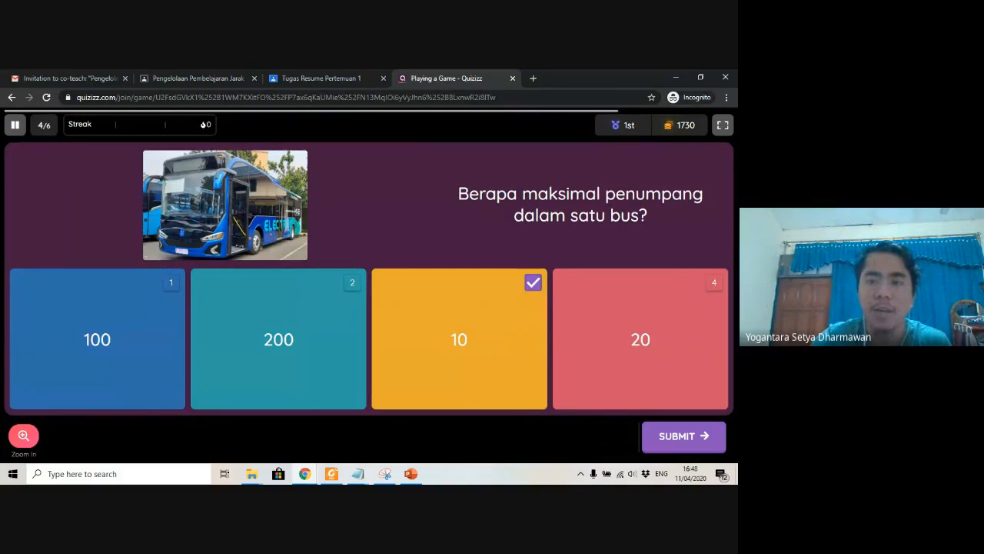
left_click(714, 286)
left_click(523, 328)
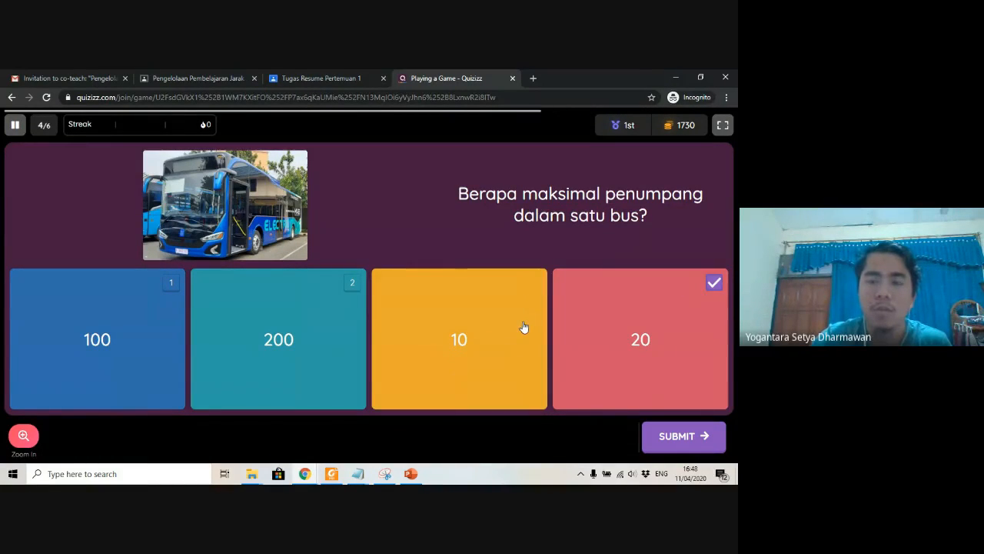
left_click(483, 333)
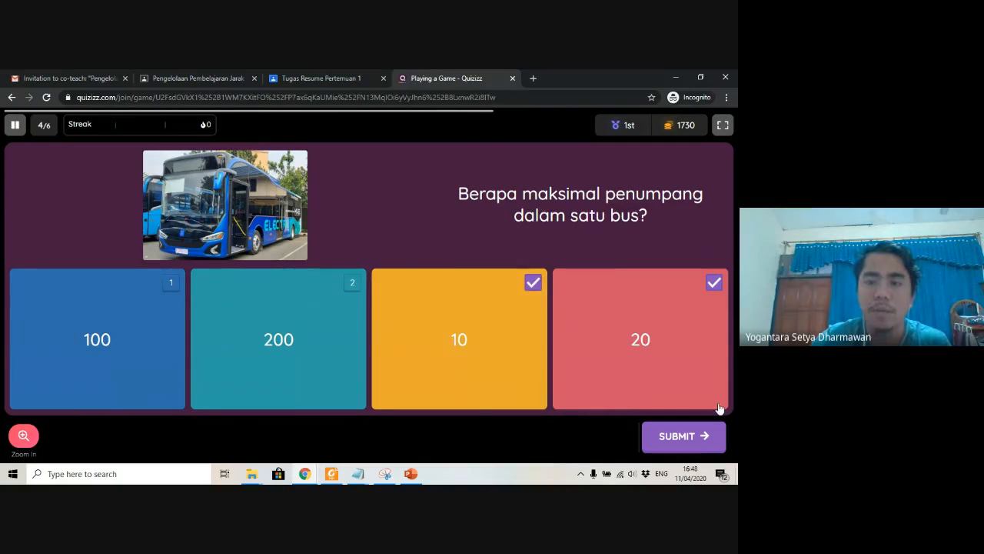
left_click(692, 444)
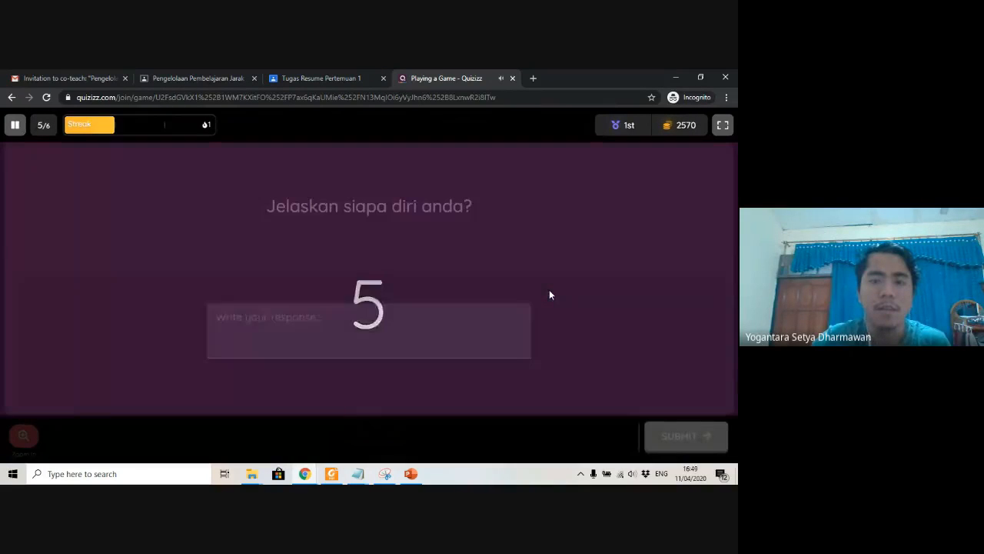
Answer the self-description question with "Saya adalah" plus the player's first name and ", Aku adalah aku", and submit the response
left_click(416, 322)
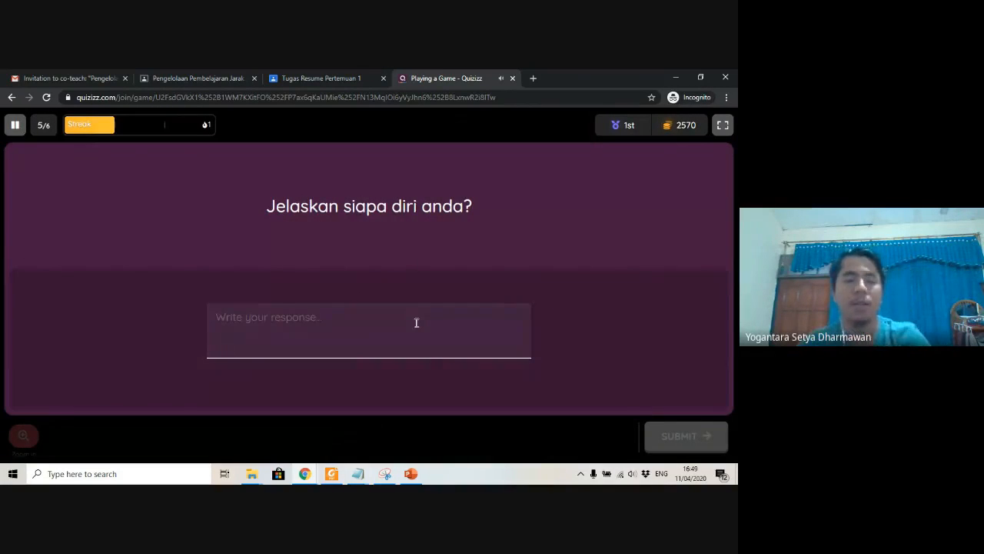
type("Saya adala")
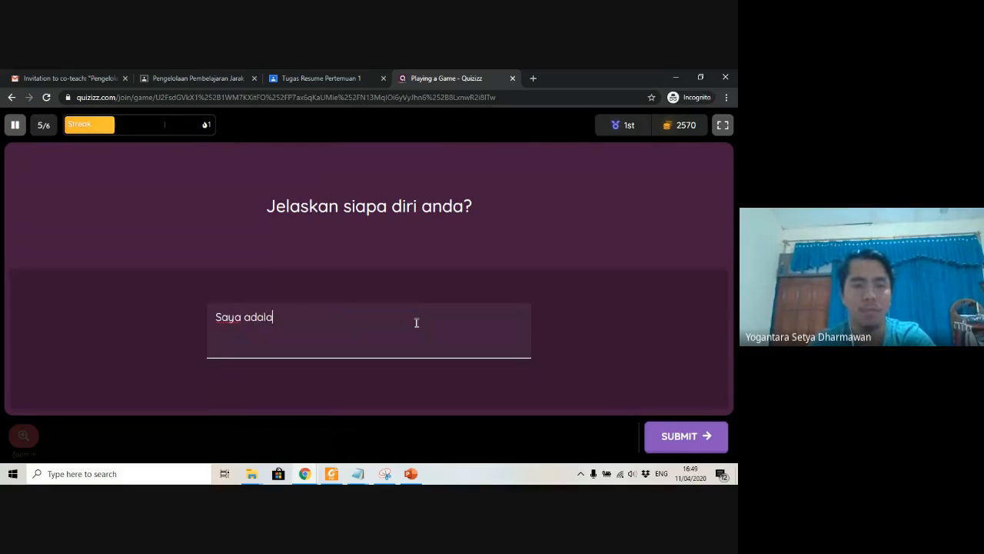
type("h Yogantara")
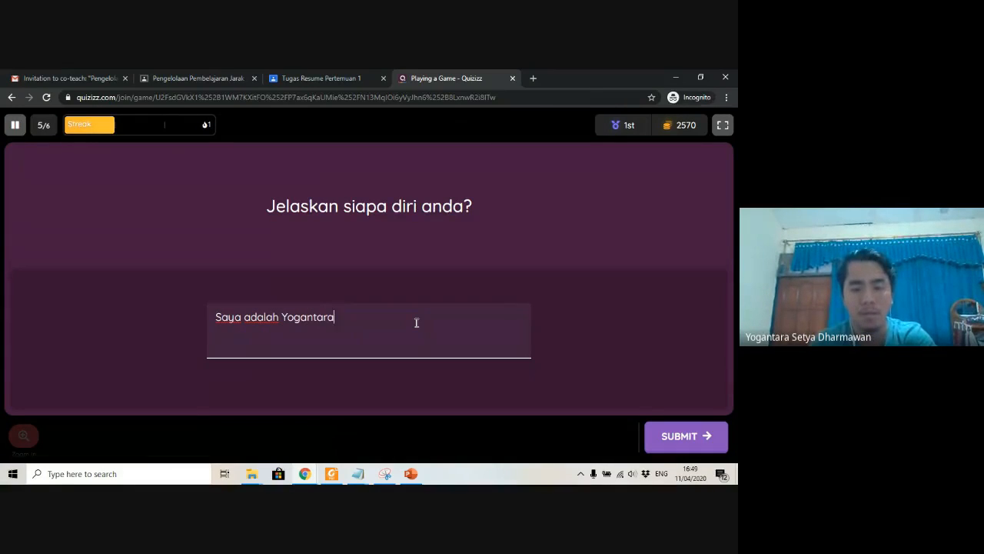
type(",")
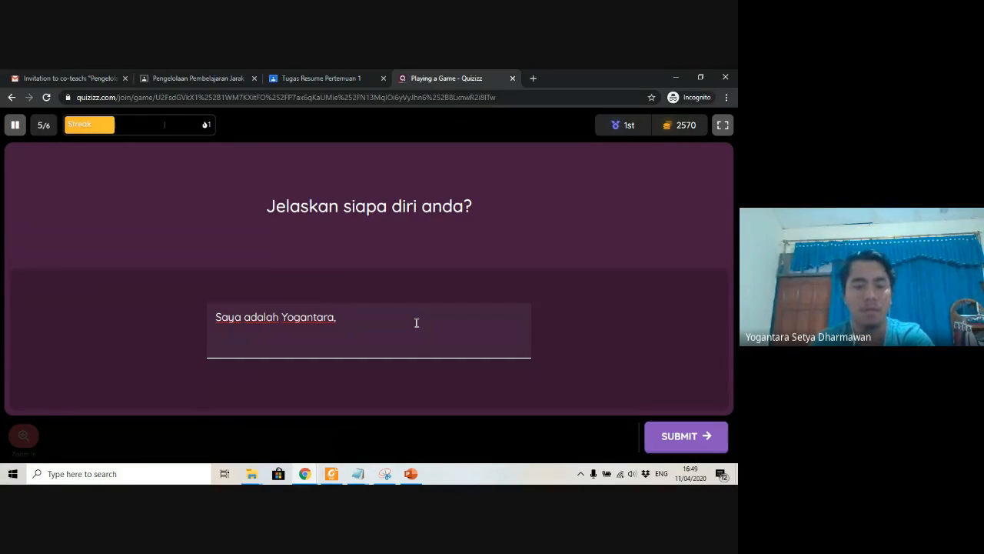
type(" Aku adlah")
key("BackSpace")
key("BackSpace")
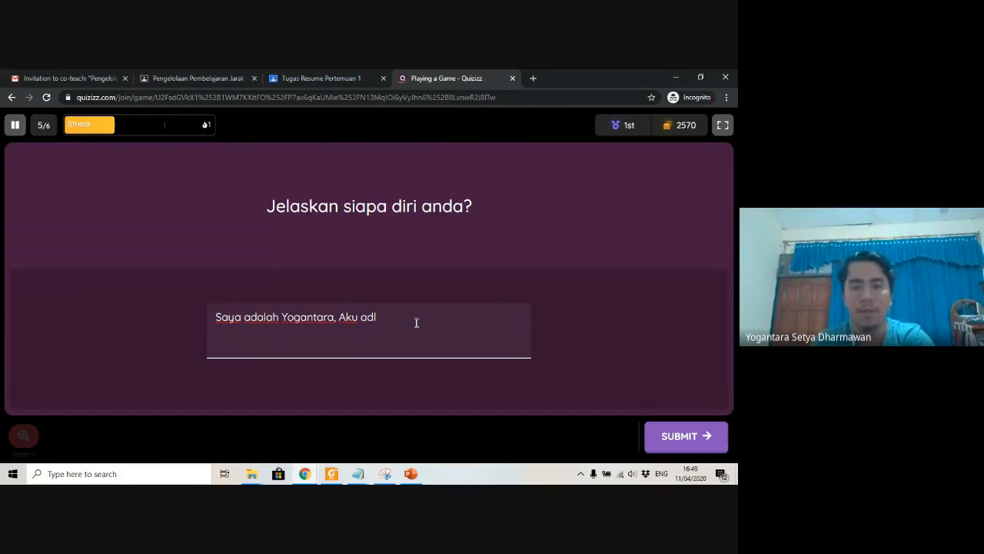
key("BackSpace")
type("alah aku")
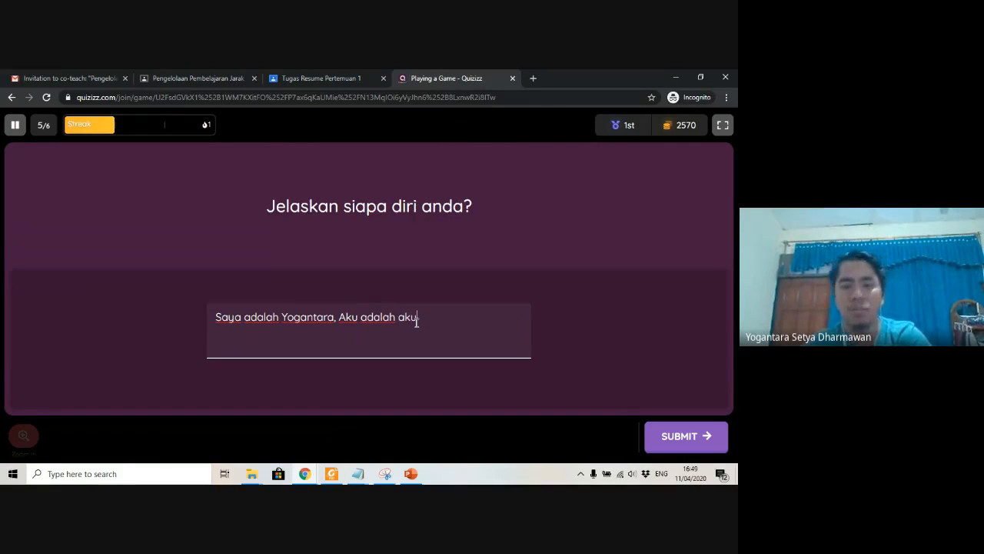
left_click(650, 434)
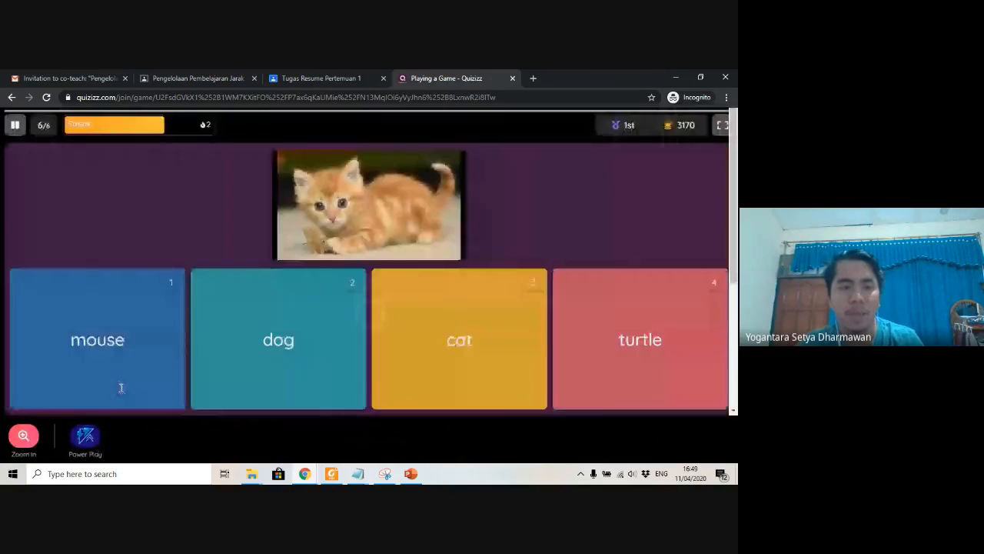
Activate the Power Play boost, answer the kitten picture question with "cat", and answer the repeated consumption and income question with "fungsi konsumsi"
mouse_move(86, 436)
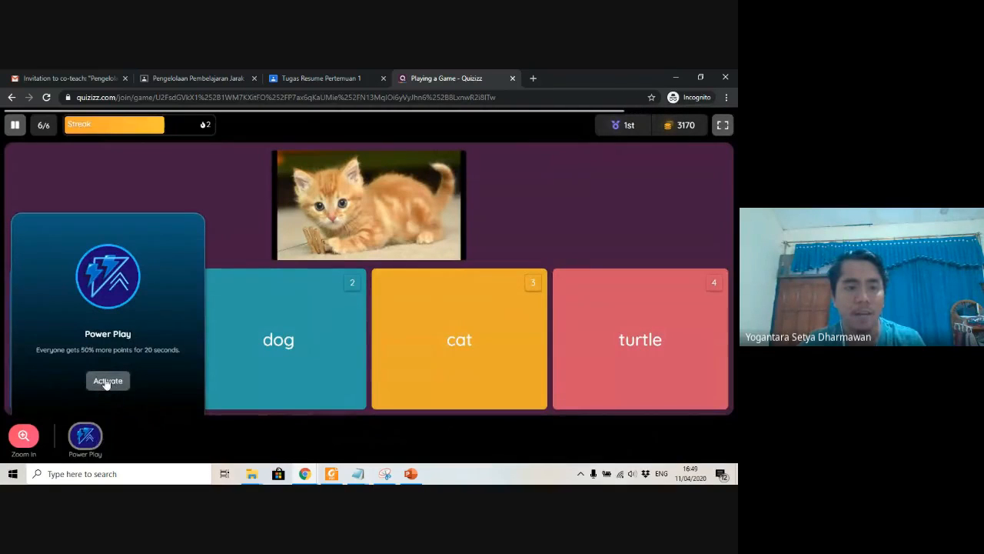
left_click(108, 382)
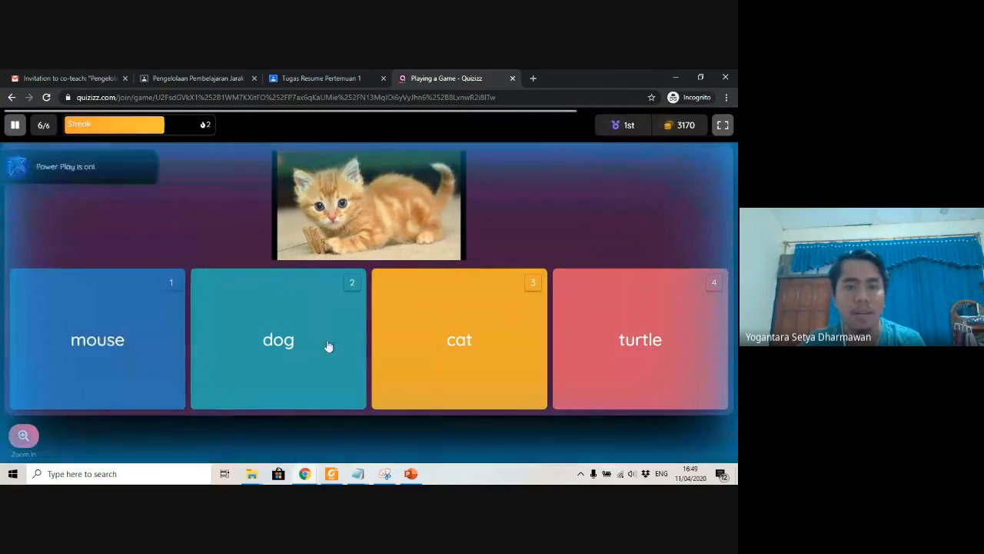
left_click(491, 321)
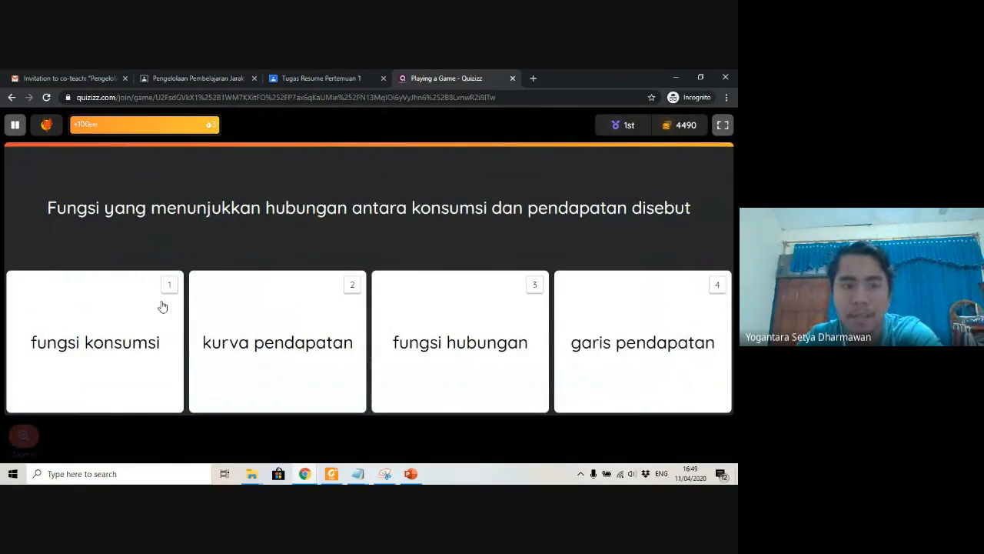
left_click(111, 330)
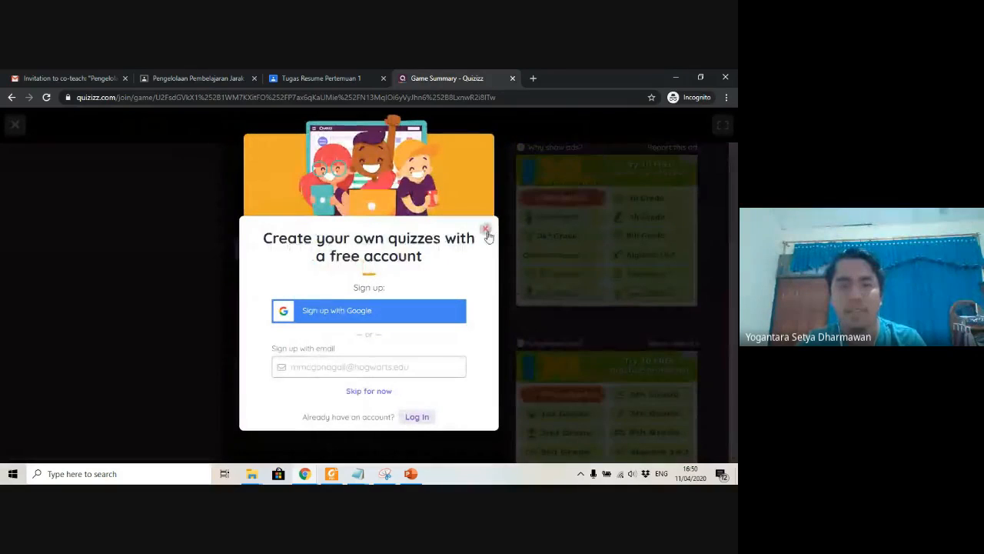
Dismiss the player's sign-up prompt and switch to the host's live dashboard to examine the player's score and per-question results
left_click(486, 229)
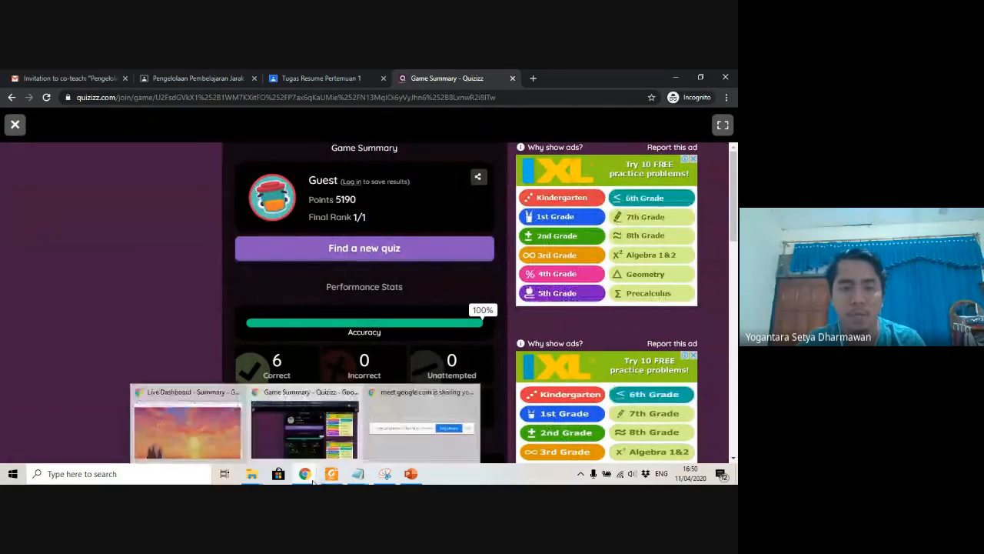
left_click(305, 474)
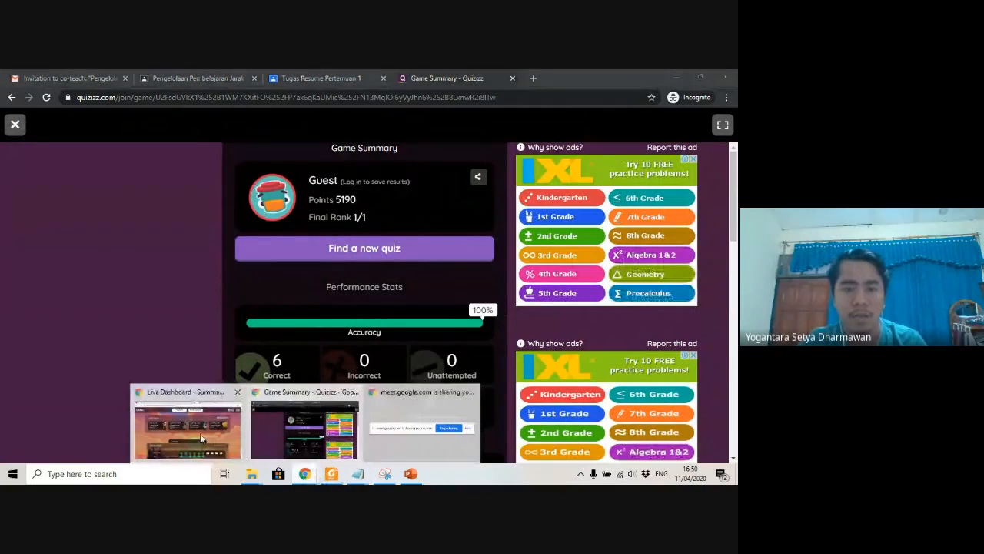
left_click(200, 433)
scroll(261, 367, "down", 3)
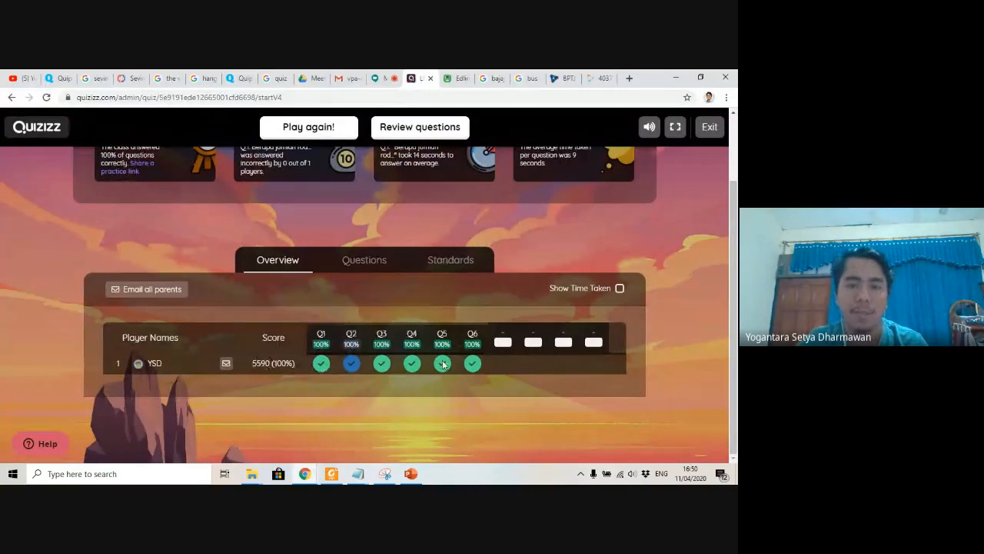
mouse_move(350, 373)
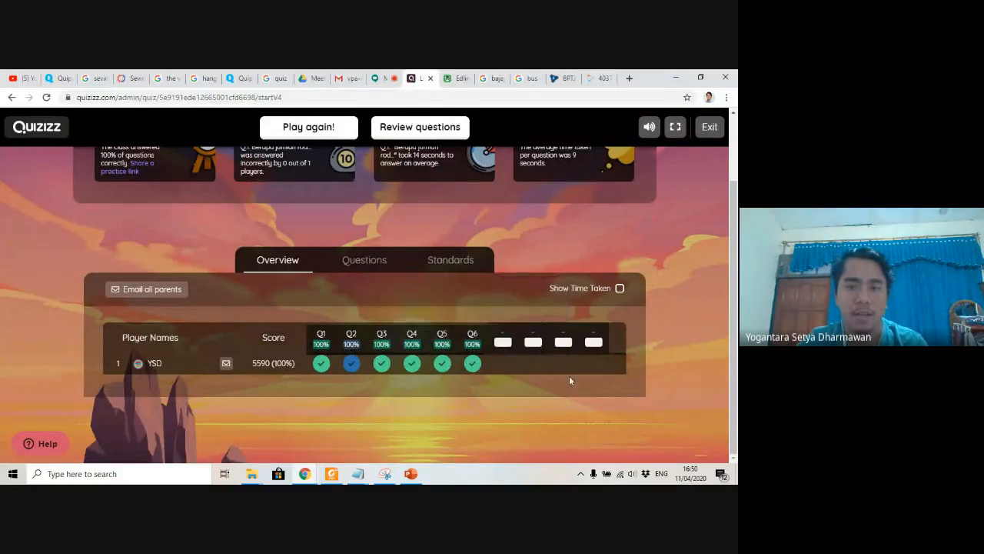
Look through the question-by-question and standards results of the game, and return to the overview
left_click(386, 267)
left_click(443, 264)
left_click(323, 272)
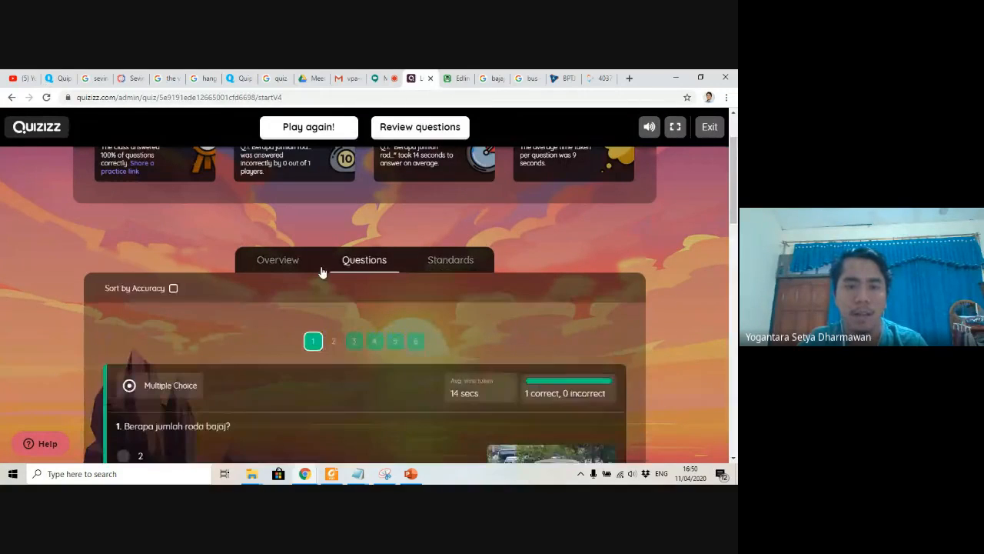
left_click(289, 264)
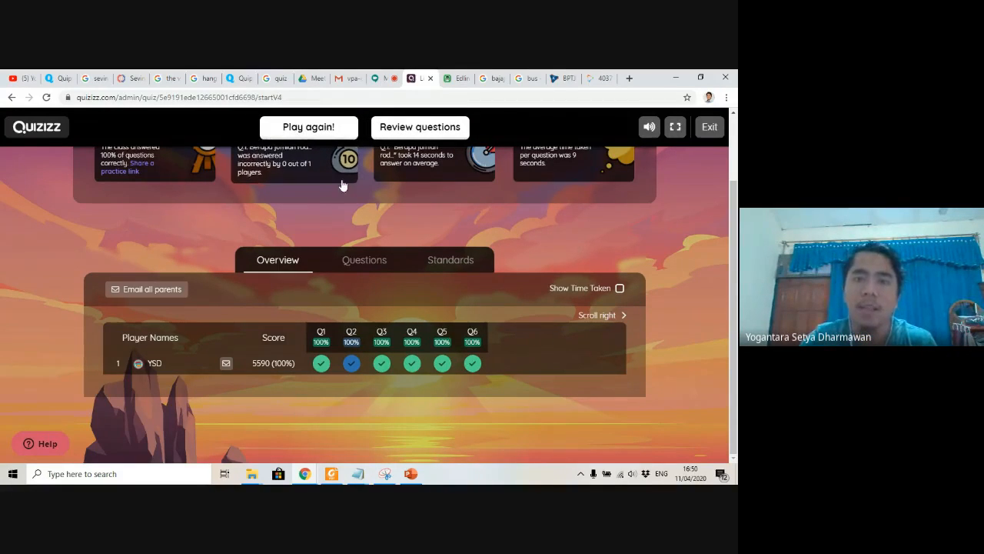
Review the game's first three questions with their answer distribution, and close the review
left_click(398, 136)
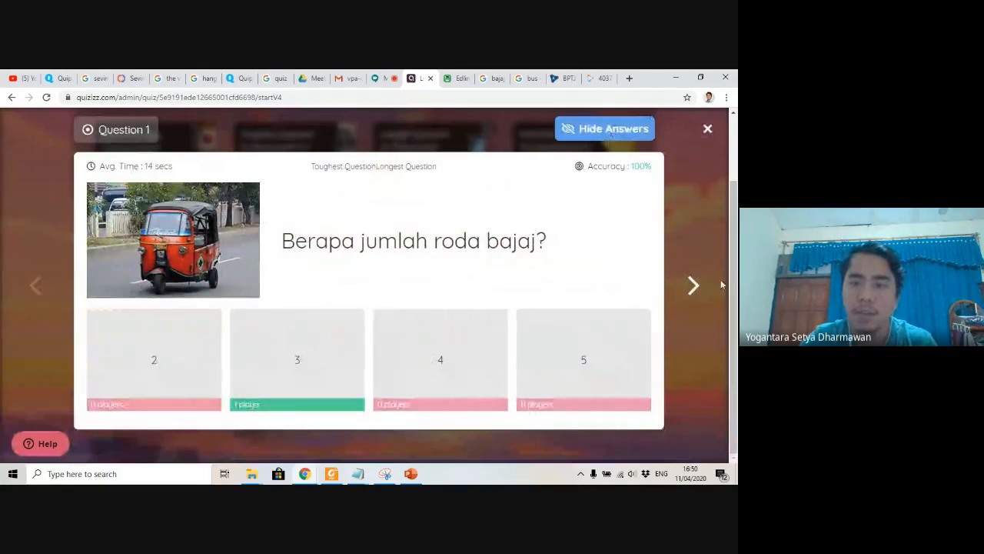
left_click(694, 287)
left_click(695, 287)
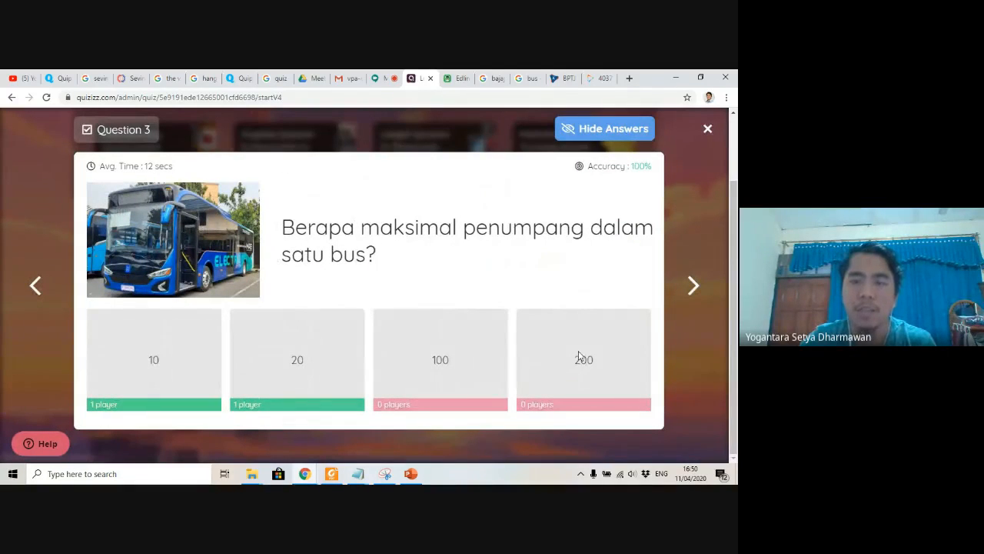
left_click(707, 131)
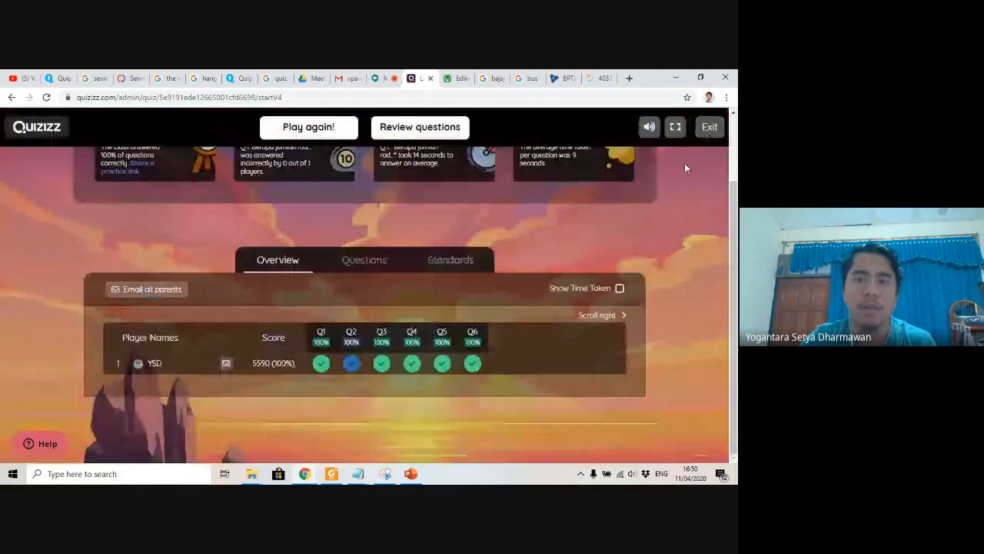
Exit the finished game to the Quizizz home page, dismissing the invitation request and cancelling the new quiz form
left_click(711, 127)
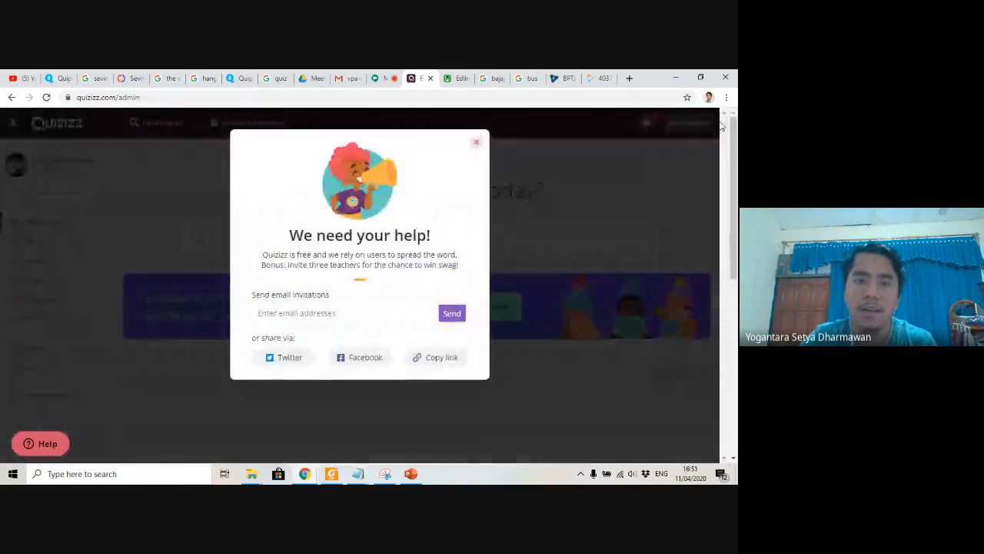
left_click(477, 146)
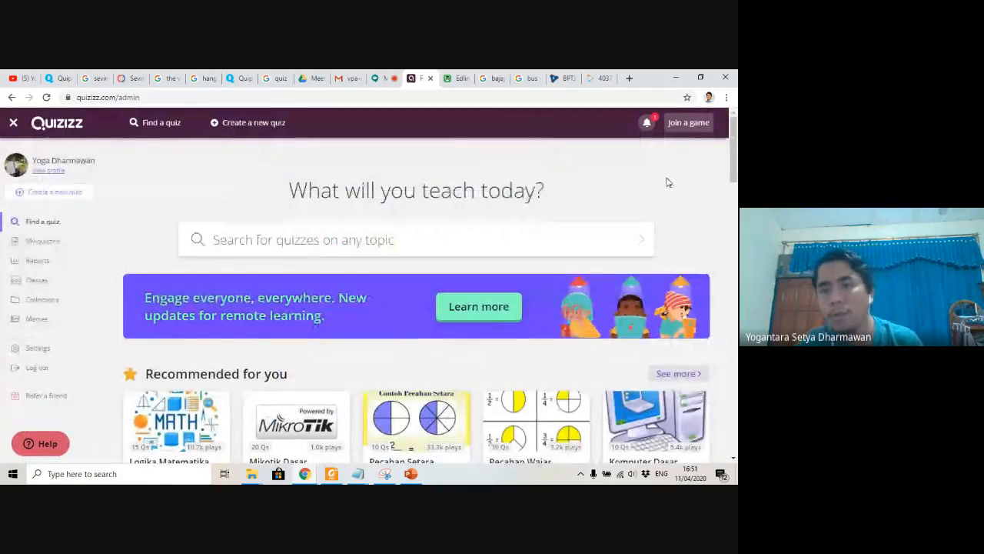
left_click(273, 129)
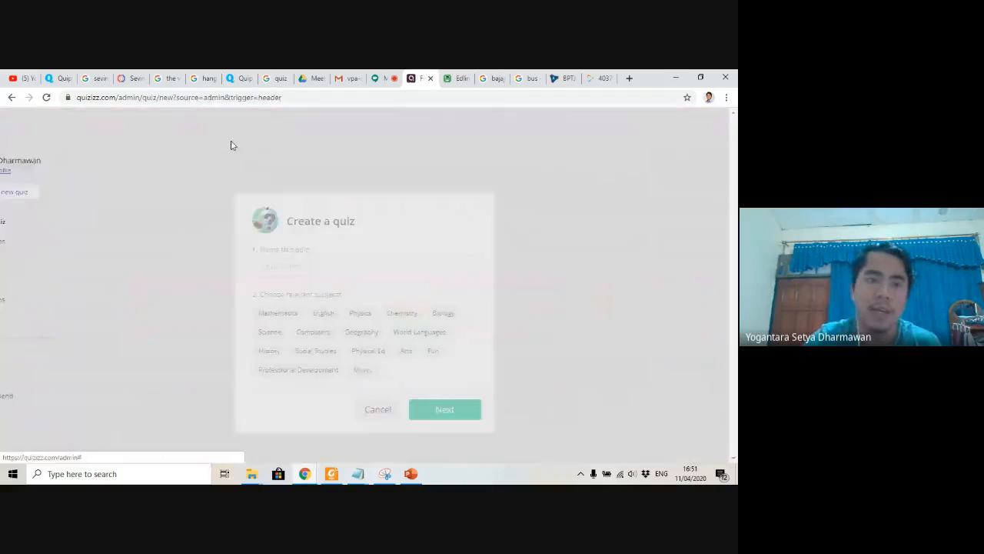
left_click(370, 347)
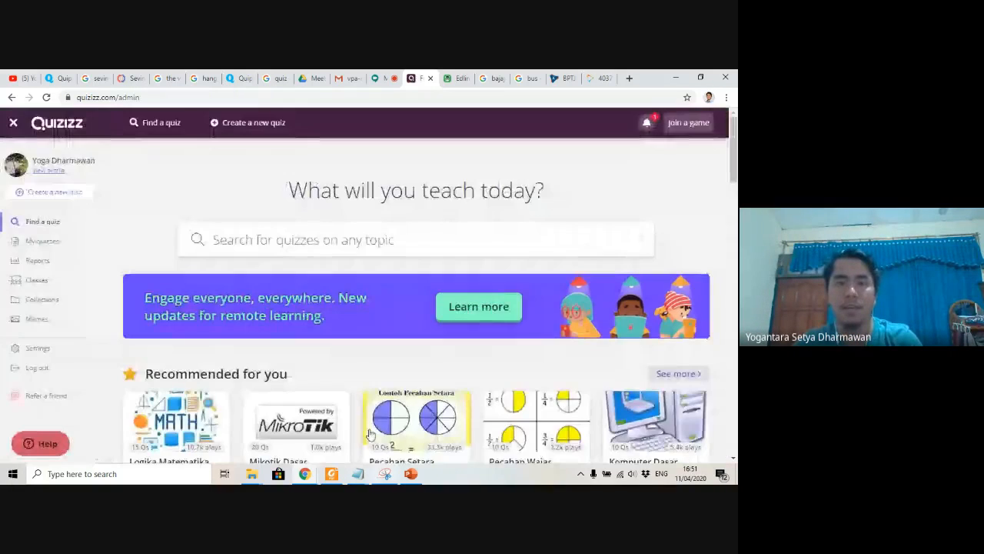
Switch to the Google Meet call and open its additional options, including the recording control
left_click(385, 79)
left_click(722, 439)
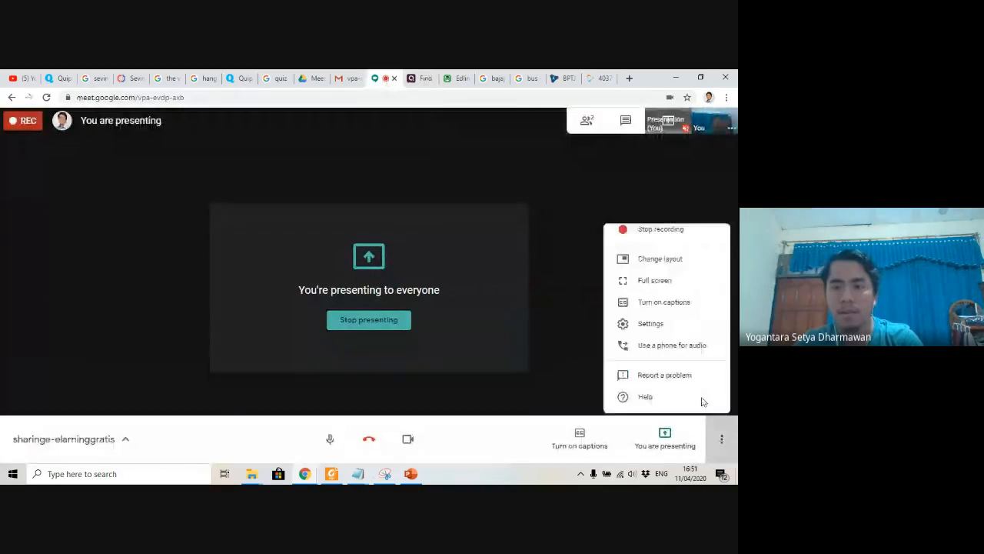